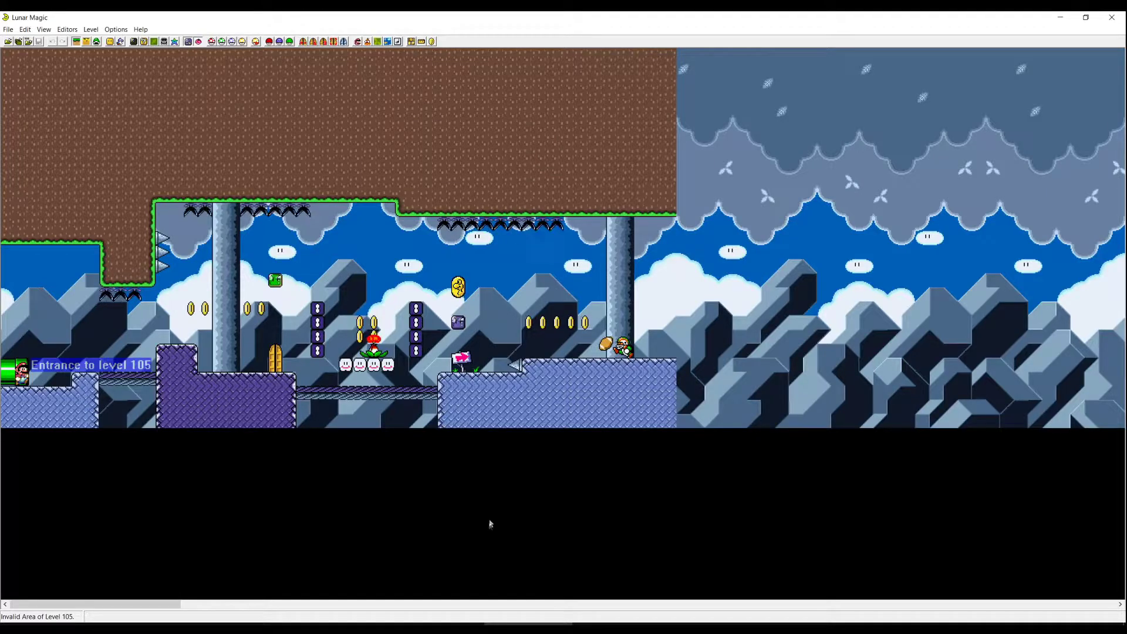
- Open the overworld editor and look over the main map and its submaps
{"action": "left_click", "coordinate": [165, 41]}
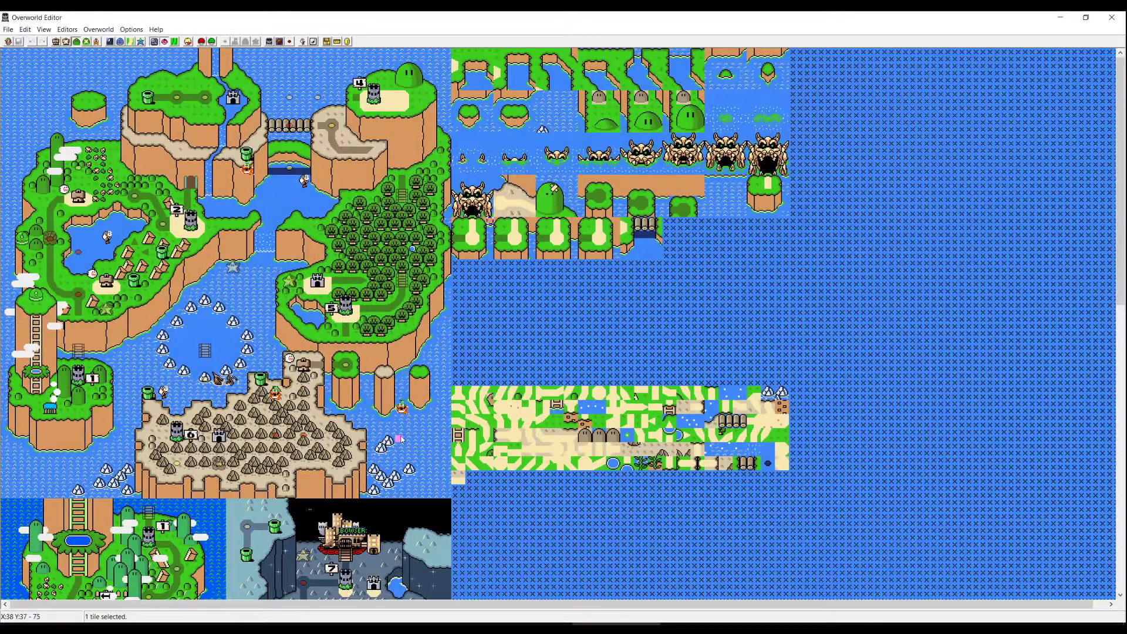
{"action": "scroll", "coordinate": [407, 448], "scroll_direction": "down", "scroll_amount": 3}
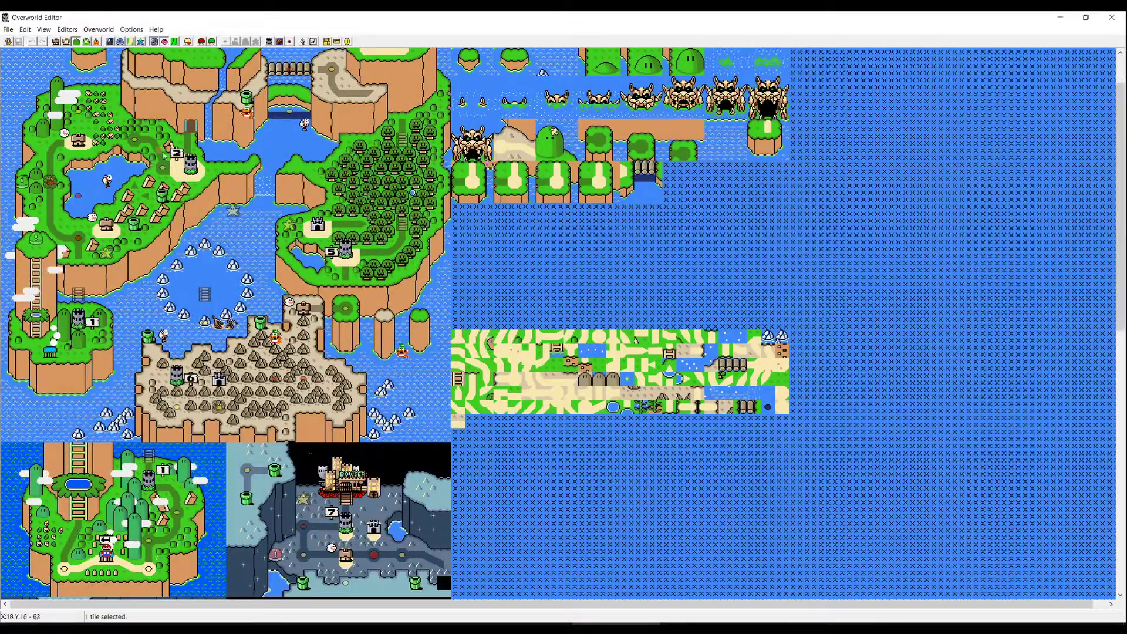
{"action": "scroll", "coordinate": [395, 322], "scroll_direction": "down", "scroll_amount": 10}
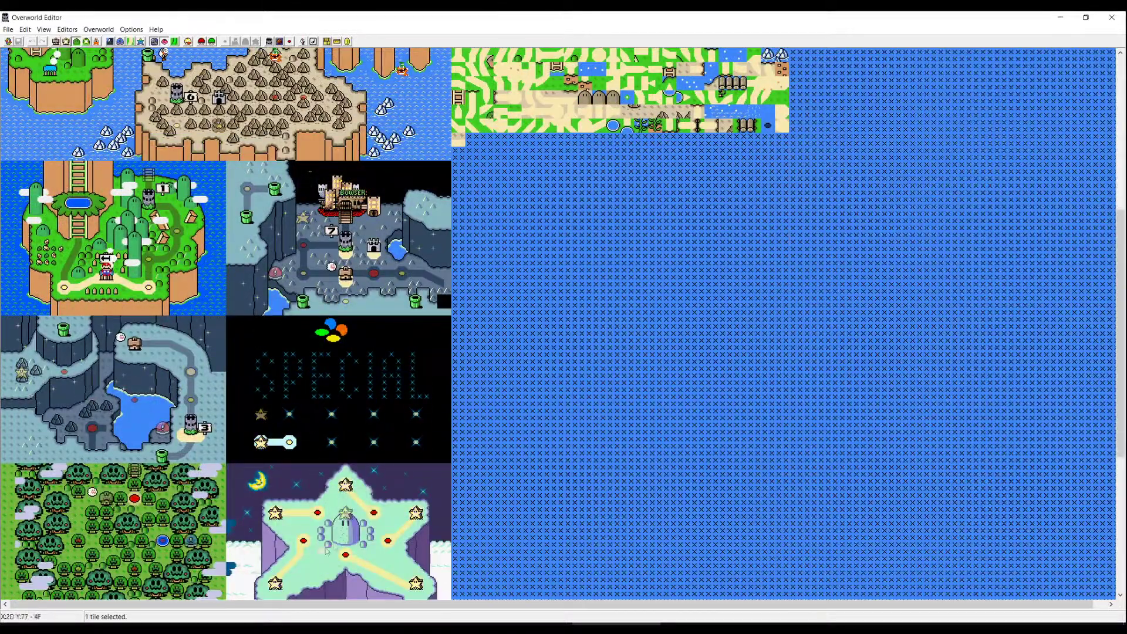
{"action": "scroll", "coordinate": [327, 550], "scroll_direction": "up", "scroll_amount": 12}
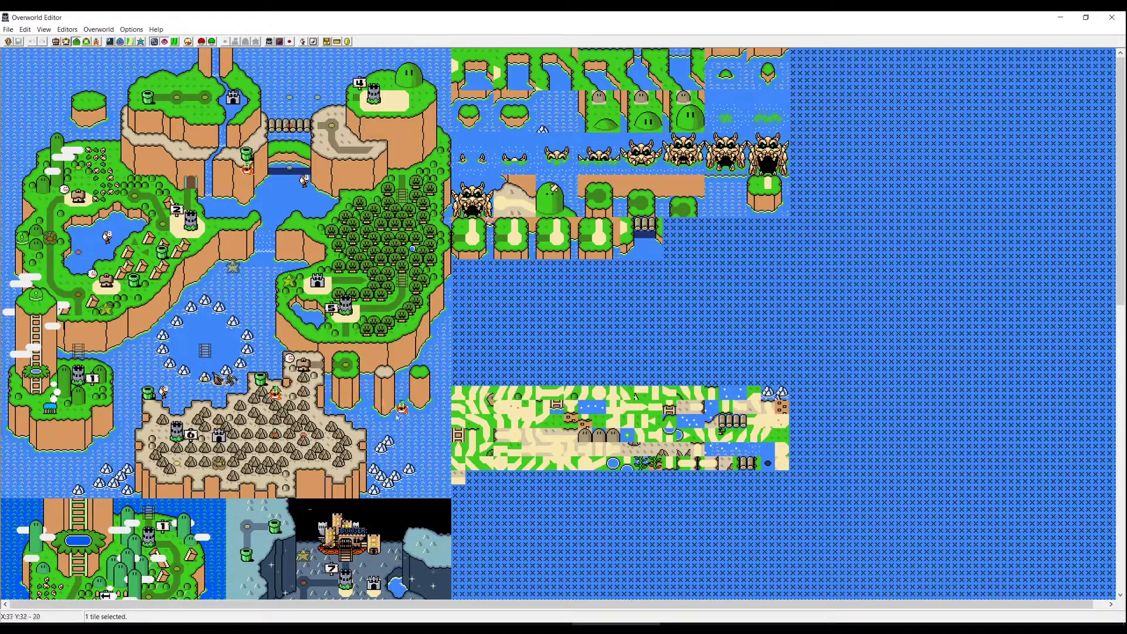
- Try to delete all Layer 2 tiles of the main overworld map
{"action": "left_click_drag", "start_coordinate": [235, 311], "coordinate": [2, 52]}
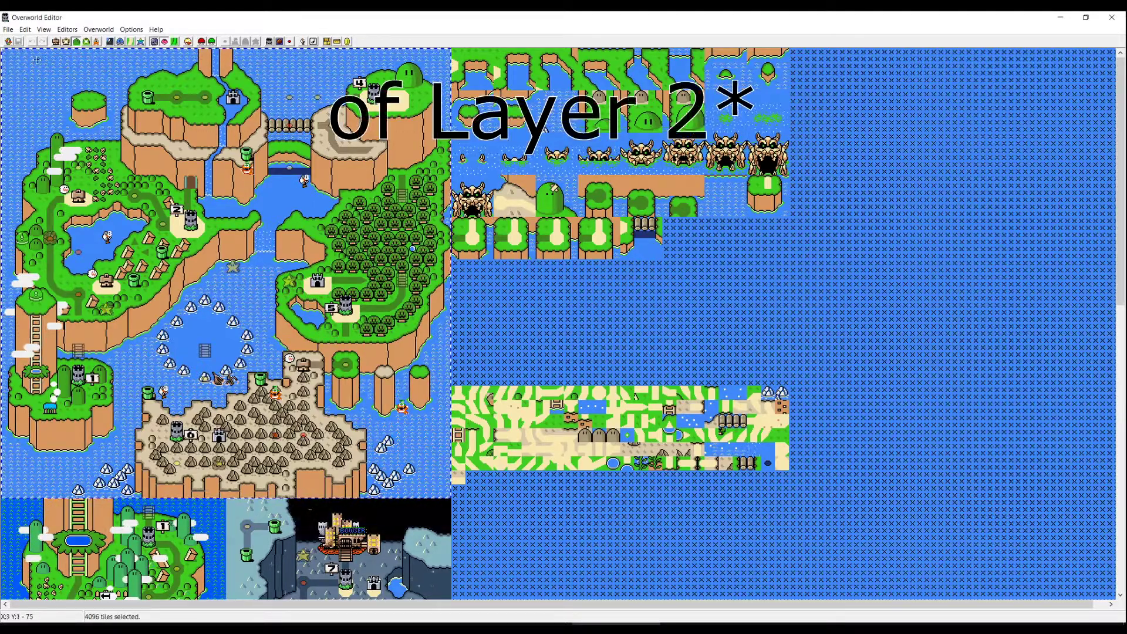
{"action": "key", "text": "Delete"}
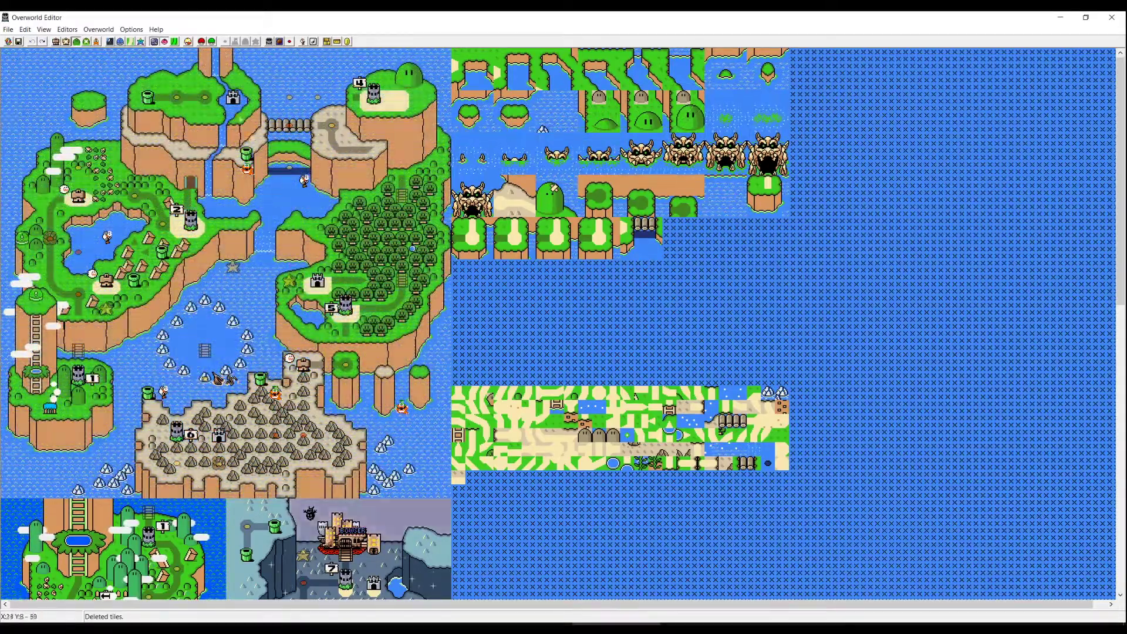
{"action": "left_click", "coordinate": [97, 42]}
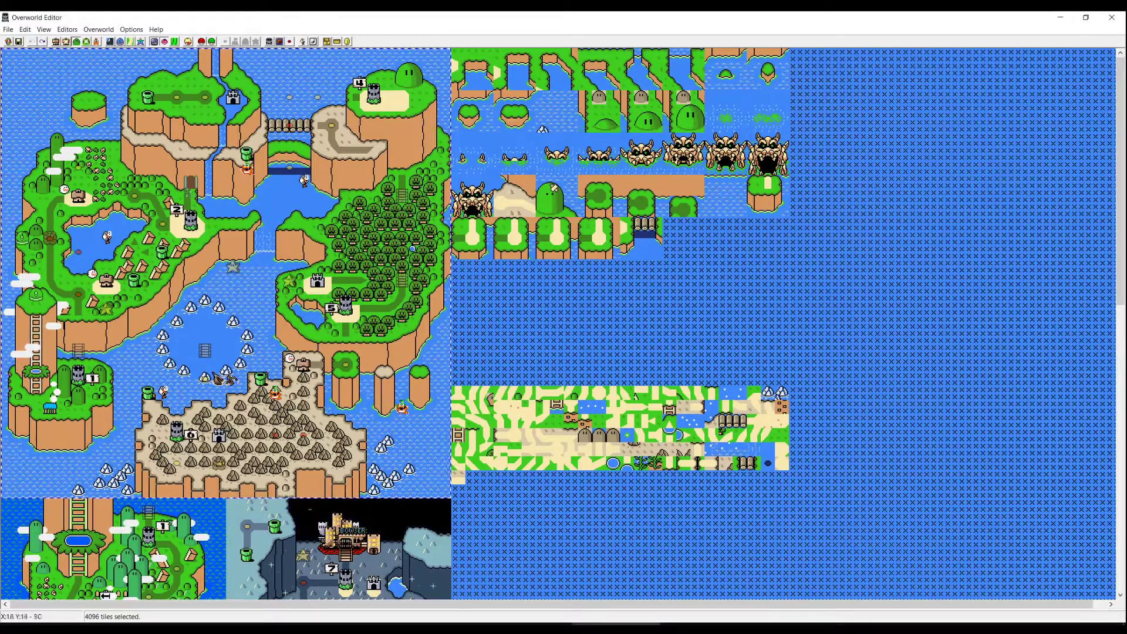
- Move the main map's whole Layer 2 landscape into the empty area southeast of the tile reference strips
{"action": "left_click", "coordinate": [144, 136]}
{"action": "left_click_drag", "start_coordinate": [144, 136], "coordinate": [1011, 423]}
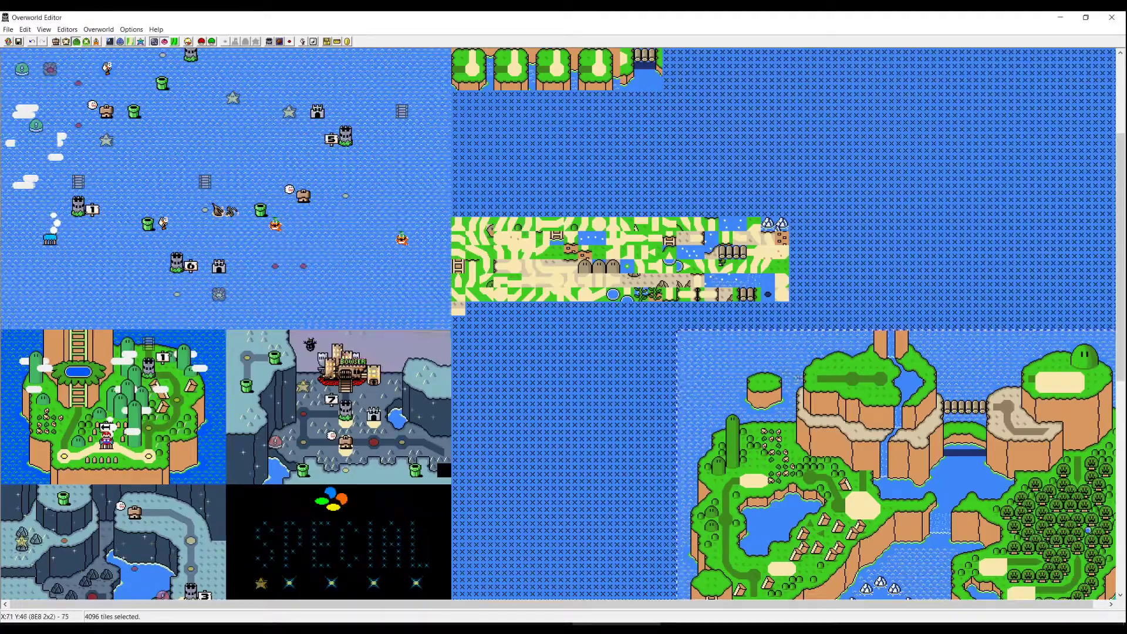
{"action": "left_click", "coordinate": [299, 277]}
{"action": "scroll", "coordinate": [299, 277], "scroll_direction": "up", "scroll_amount": 3}
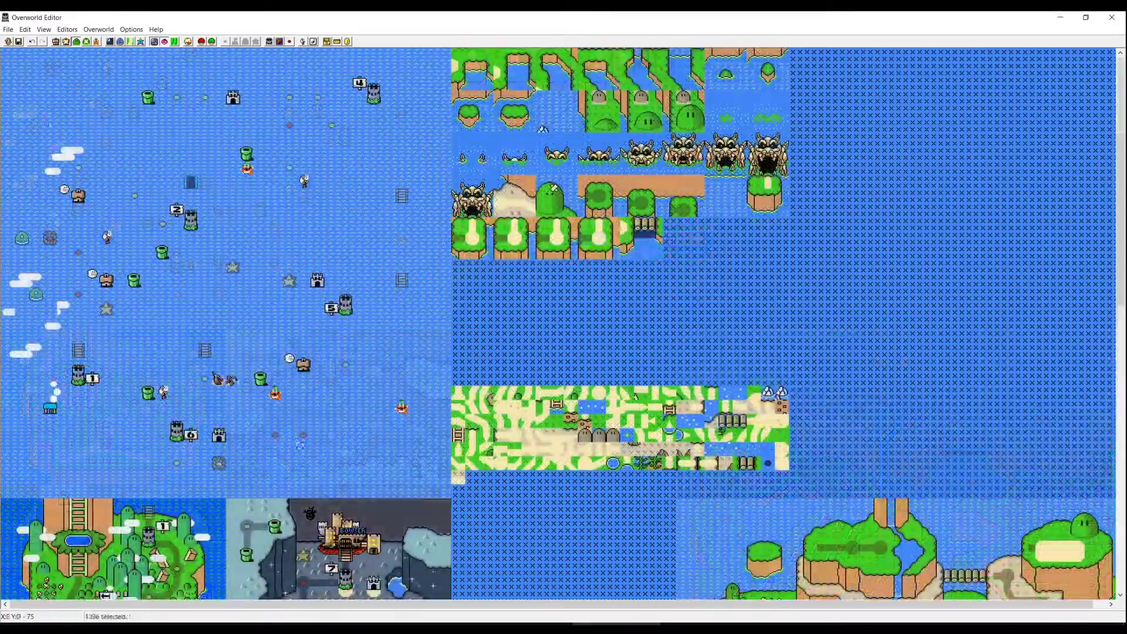
- Delete all Layer 1 level tiles and paths from the main overworld map
{"action": "left_click", "coordinate": [60, 44]}
{"action": "left_click_drag", "start_coordinate": [437, 485], "coordinate": [3, 52]}
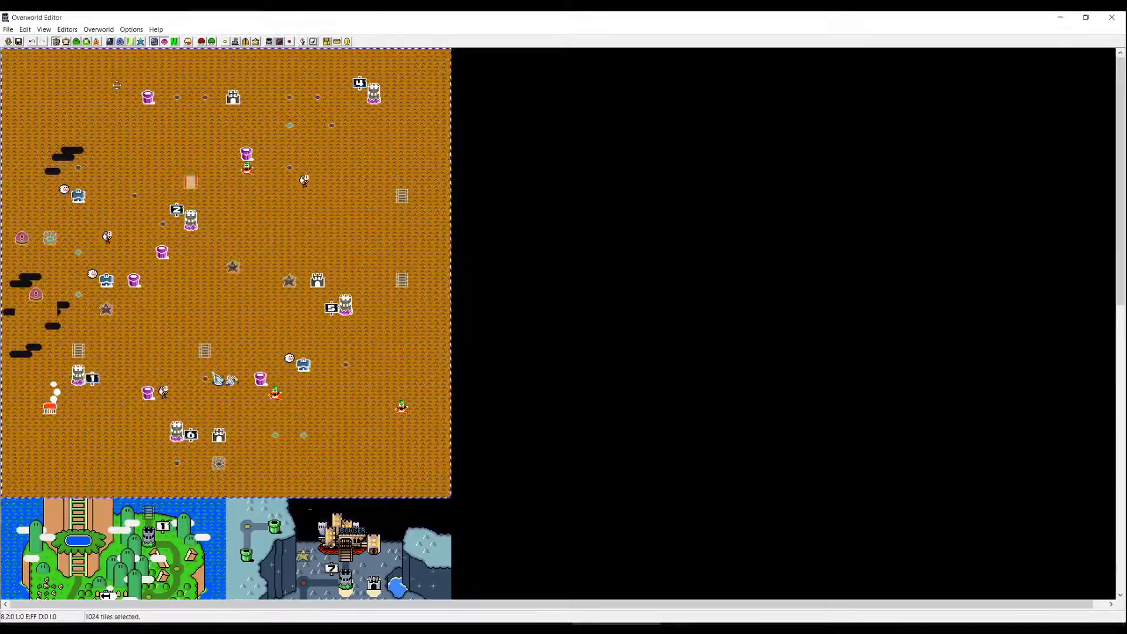
{"action": "key", "text": "Delete"}
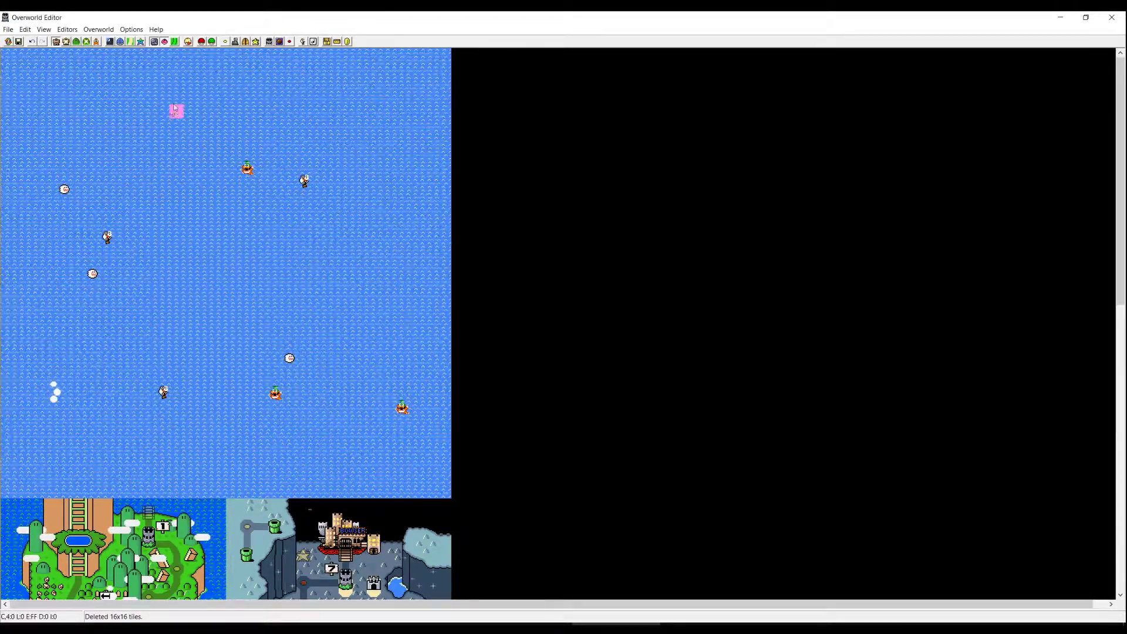
- In the overworld sprite list, set slots 2, 3 and 5 to 00 Nothing
{"action": "left_click", "coordinate": [303, 42]}
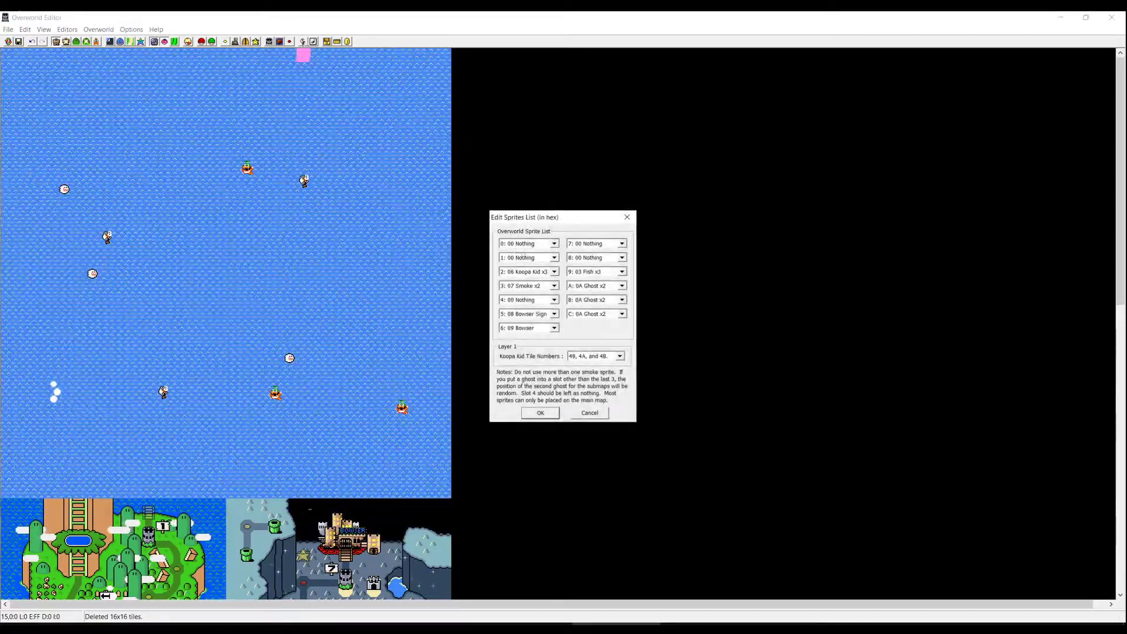
{"action": "left_click", "coordinate": [554, 271]}
{"action": "scroll", "coordinate": [554, 288], "scroll_direction": "up", "scroll_amount": 2}
{"action": "left_click", "coordinate": [523, 281]}
{"action": "left_click", "coordinate": [554, 286]}
{"action": "scroll", "coordinate": [554, 301], "scroll_direction": "up", "scroll_amount": 3}
{"action": "left_click", "coordinate": [523, 295]}
{"action": "left_click", "coordinate": [554, 314]}
{"action": "left_click", "coordinate": [523, 323]}
- Set sprite slots C, B, A and 9 to 00 Nothing, apply the list and save the overworld
{"action": "left_click", "coordinate": [622, 314]}
{"action": "scroll", "coordinate": [622, 317], "scroll_direction": "up", "scroll_amount": 4}
{"action": "left_click", "coordinate": [591, 323]}
{"action": "left_click", "coordinate": [622, 300]}
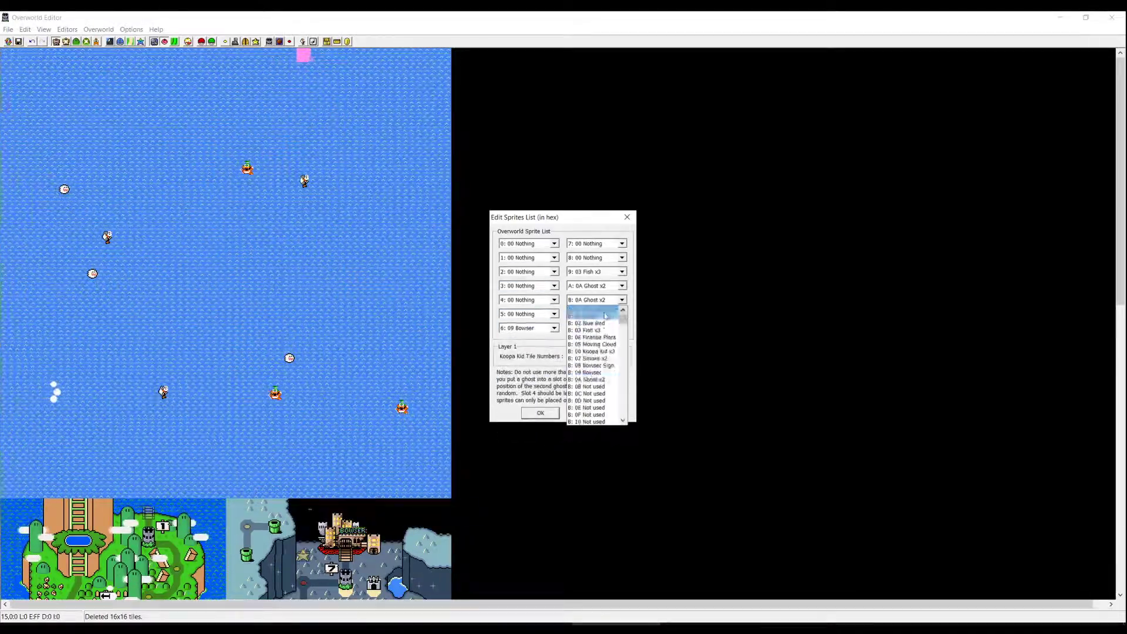
{"action": "left_click", "coordinate": [591, 309]}
{"action": "left_click", "coordinate": [622, 286]}
{"action": "left_click", "coordinate": [591, 295]}
{"action": "left_click", "coordinate": [621, 272]}
{"action": "left_click", "coordinate": [592, 281]}
{"action": "left_click", "coordinate": [540, 413]}
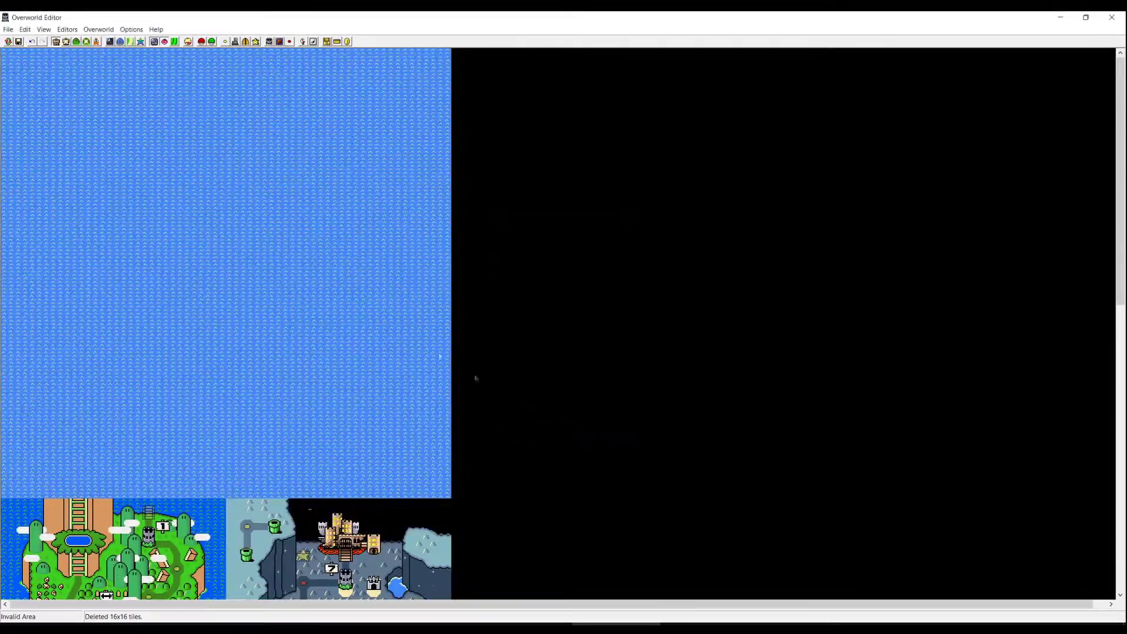
{"action": "left_click", "coordinate": [18, 42]}
- Open the 8x8 overworld tile selector in Layer 2 8x8 editing mode and set it to Palette 4
{"action": "left_click", "coordinate": [77, 42]}
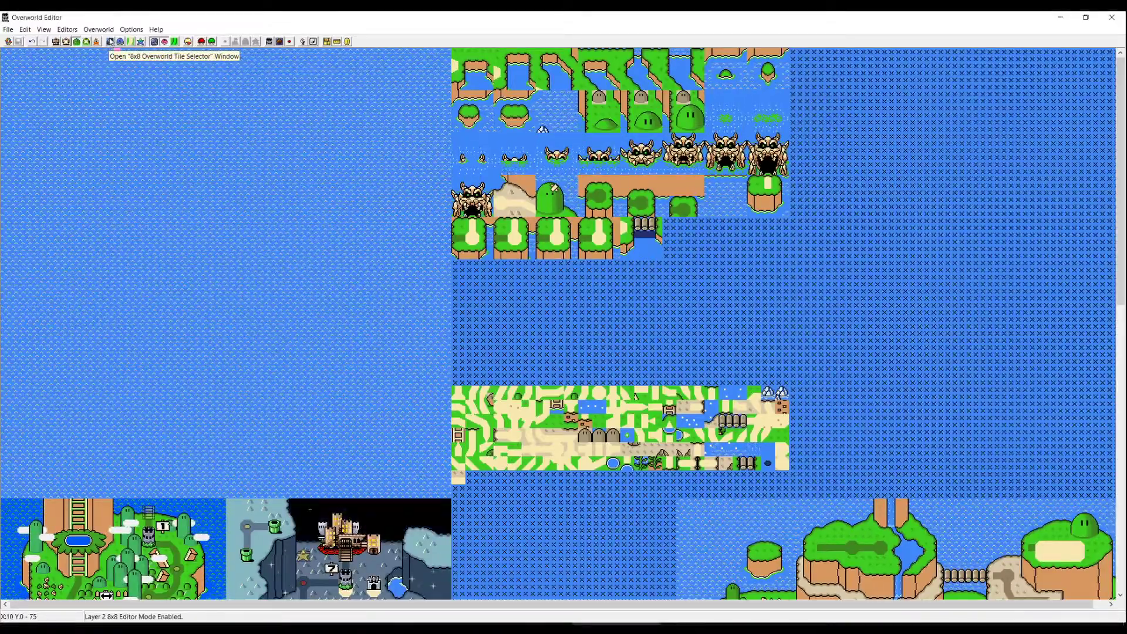
{"action": "left_click", "coordinate": [110, 41]}
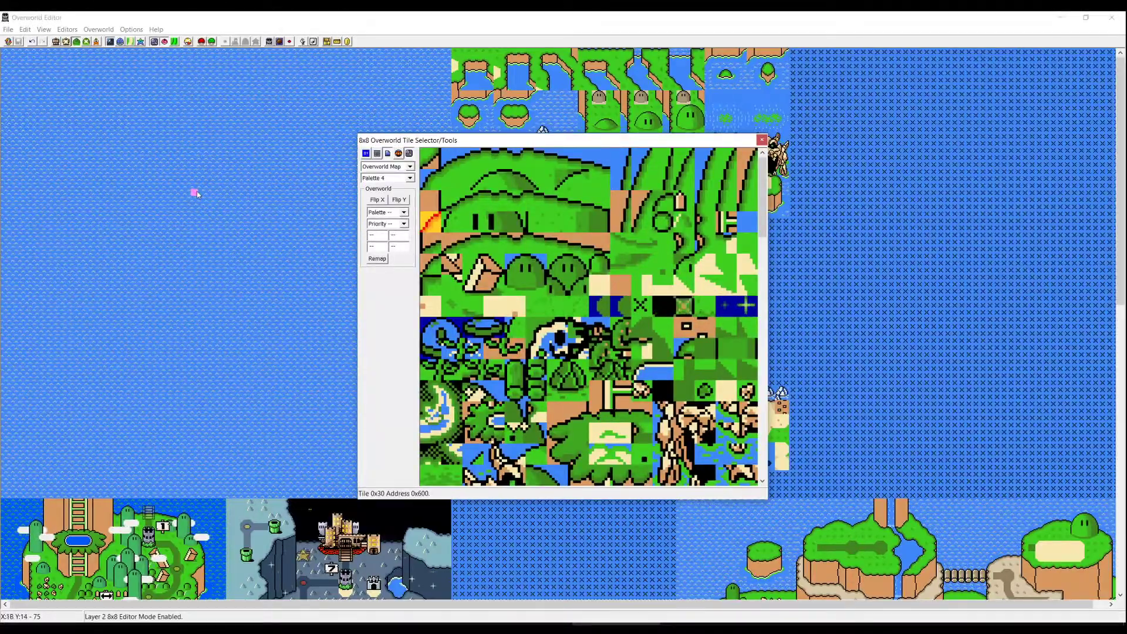
{"action": "left_click", "coordinate": [196, 192]}
{"action": "scroll", "coordinate": [244, 224], "scroll_direction": "up", "scroll_amount": 1}
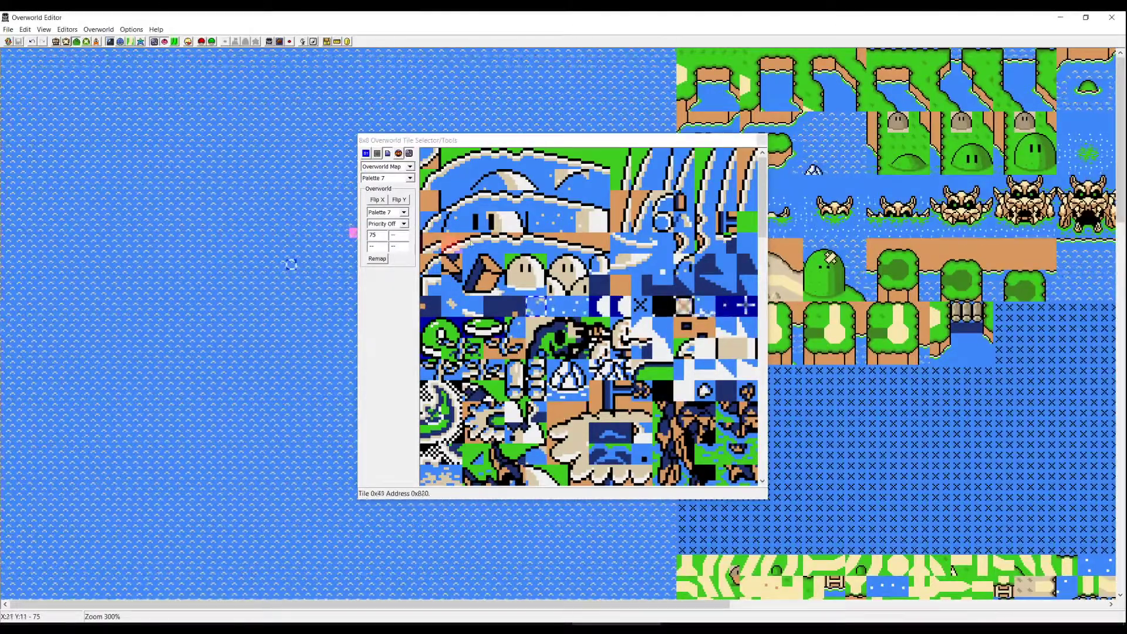
{"action": "left_click", "coordinate": [411, 179]}
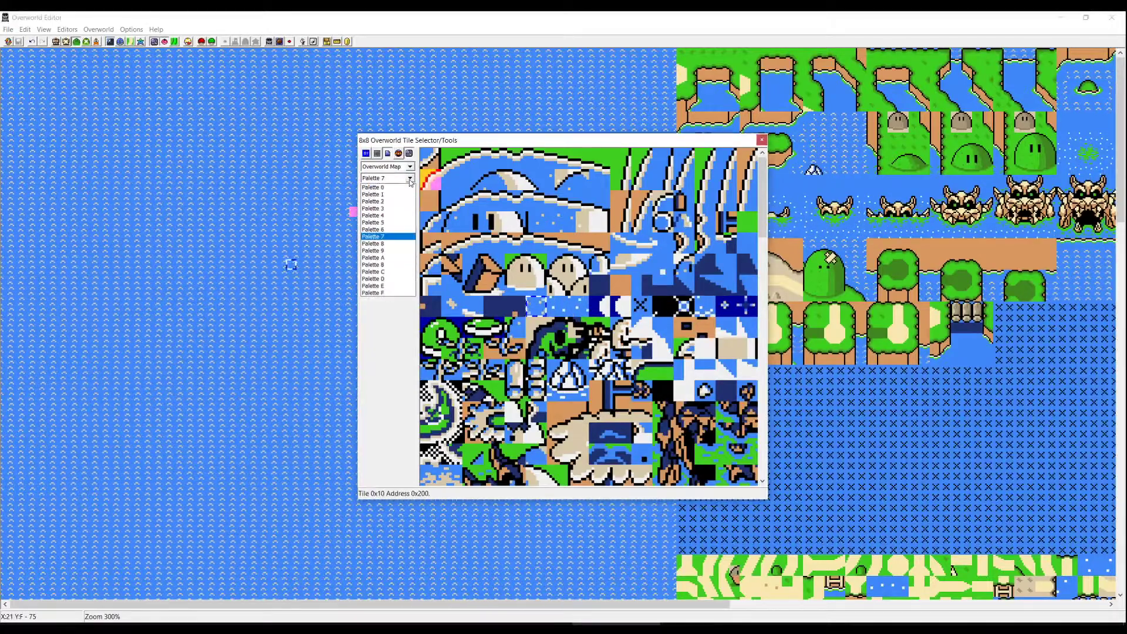
{"action": "left_click", "coordinate": [396, 218]}
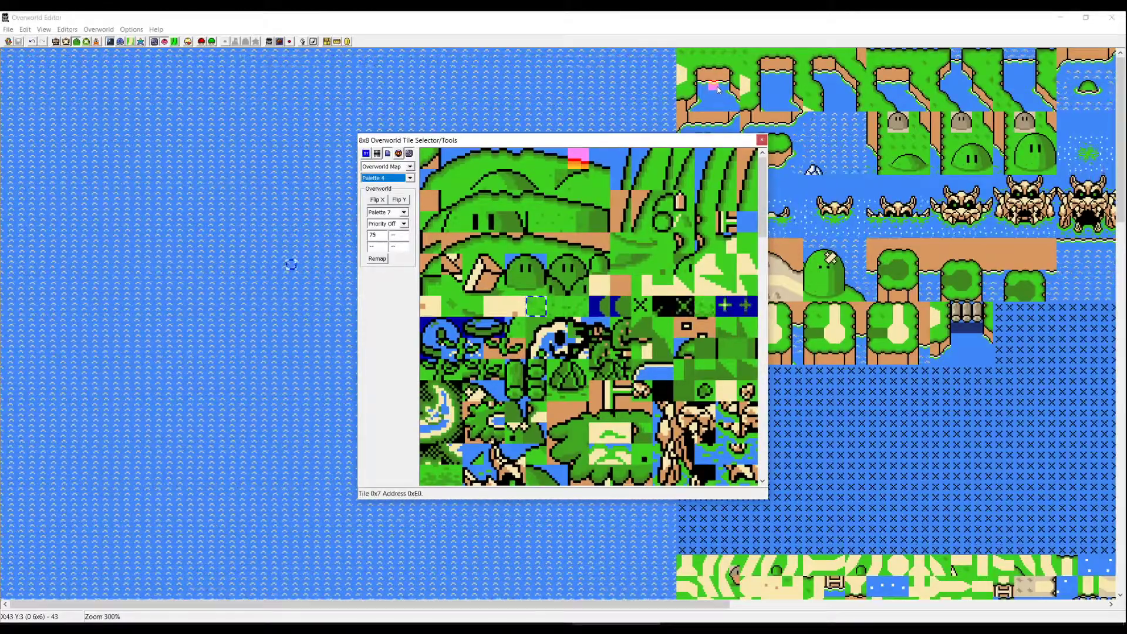
- Lay a short row of Palette 4 grass edge tiles on the empty sea, ending in sloped tiles 1 and 2
{"action": "right_click", "coordinate": [717, 88]}
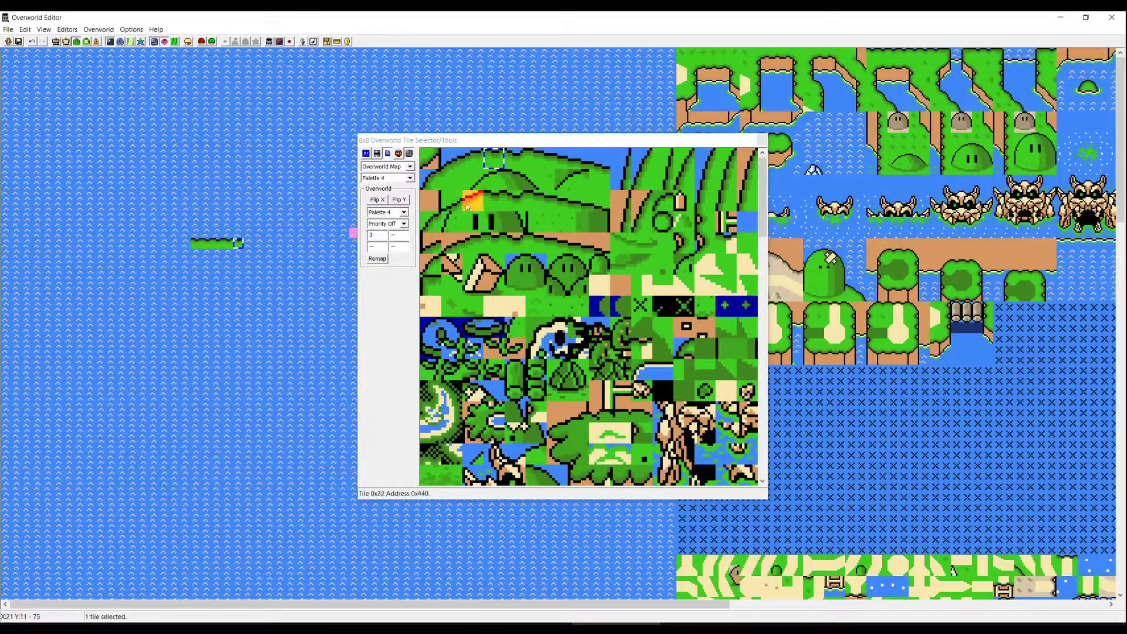
{"action": "right_click", "coordinate": [172, 245]}
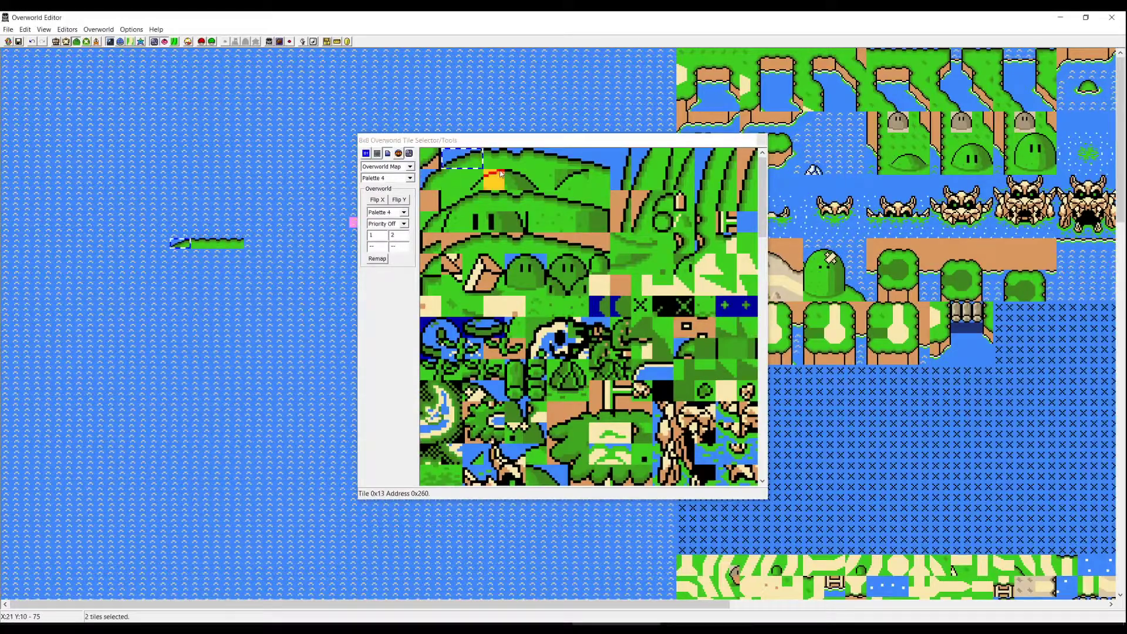
- Copy the small round island from the relocated landscape and paste it east of the new grass edge
{"action": "scroll", "coordinate": [905, 320], "scroll_direction": "down", "scroll_amount": 2}
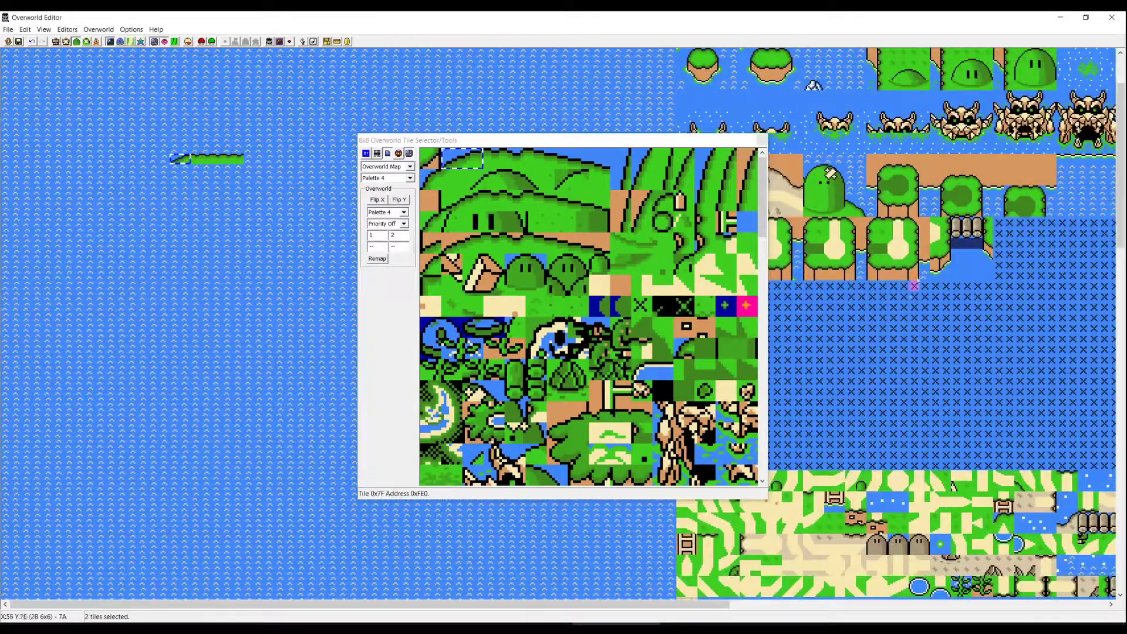
{"action": "scroll", "coordinate": [904, 320], "scroll_direction": "up", "scroll_amount": 1}
{"action": "scroll", "coordinate": [1042, 265], "scroll_direction": "down", "scroll_amount": 14}
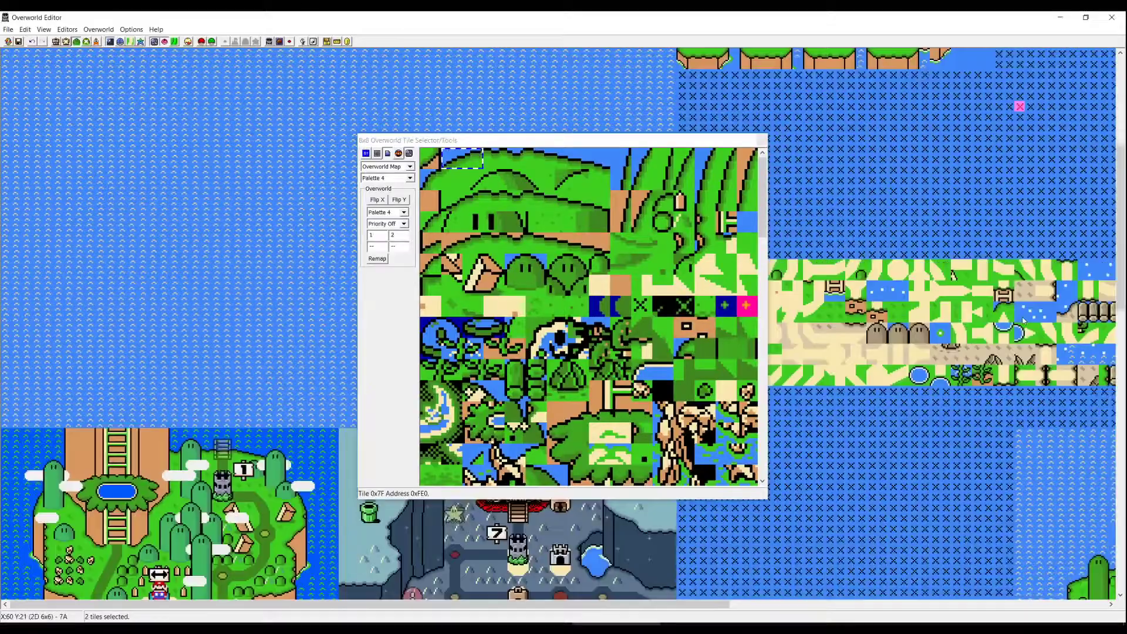
{"action": "left_click", "coordinate": [910, 460]}
{"action": "scroll", "coordinate": [910, 460], "scroll_direction": "right", "scroll_amount": 4}
{"action": "left_click", "coordinate": [1062, 338]}
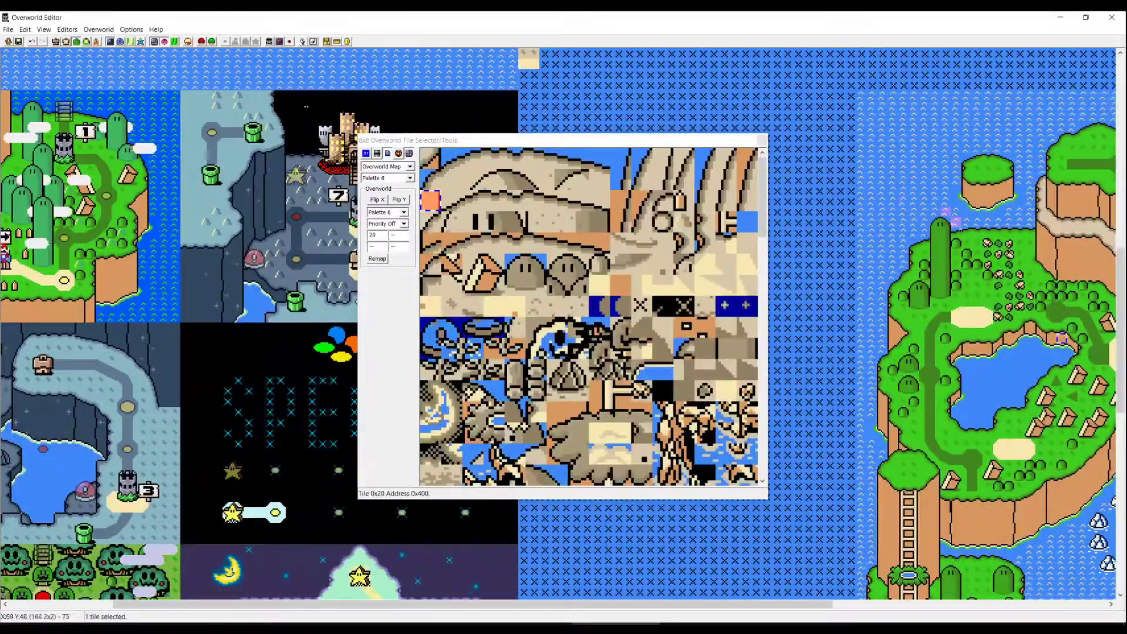
{"action": "left_click_drag", "start_coordinate": [934, 135], "coordinate": [1015, 212]}
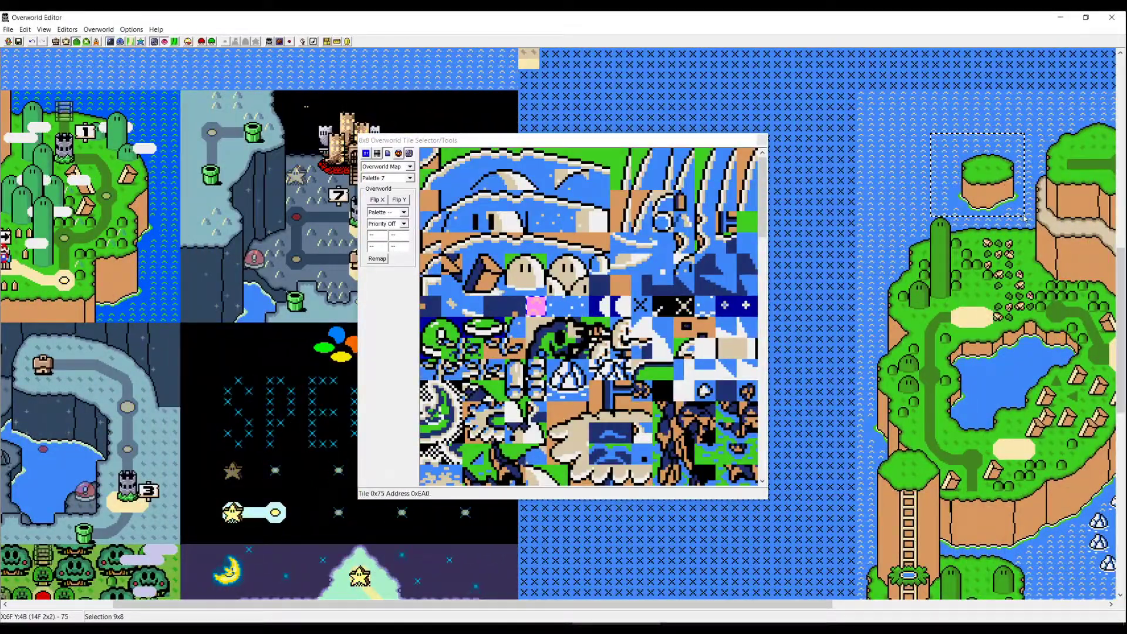
{"action": "scroll", "coordinate": [120, 138], "scroll_direction": "up", "scroll_amount": 10}
{"action": "right_click", "coordinate": [184, 125]}
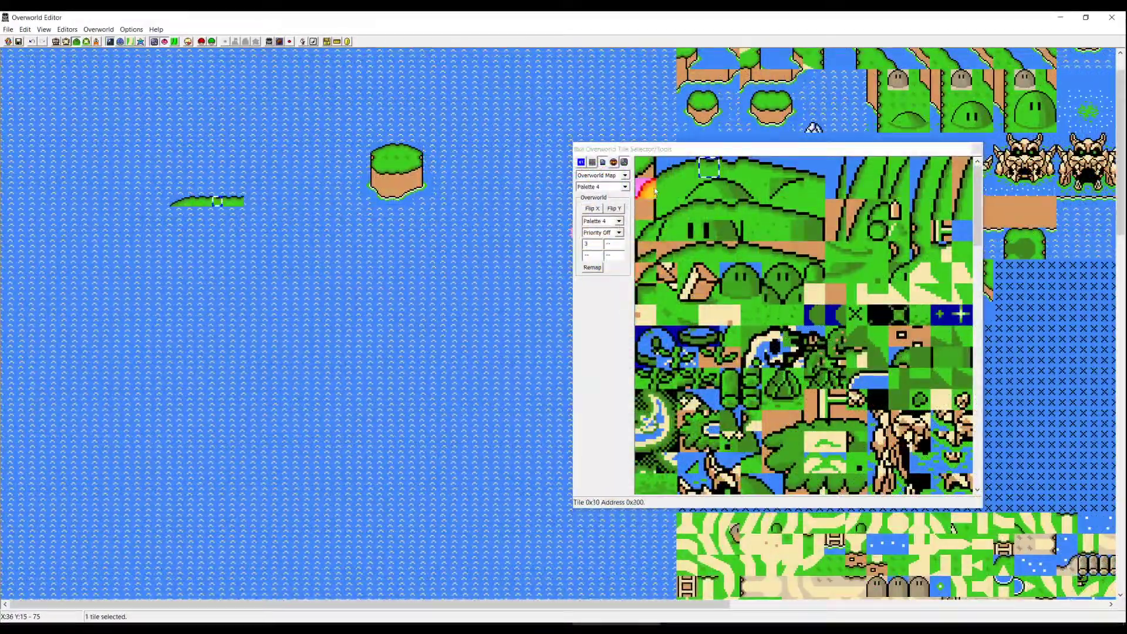
- Place corner tile 10 just below the west end of the grass edge
{"action": "left_click", "coordinate": [645, 188]}
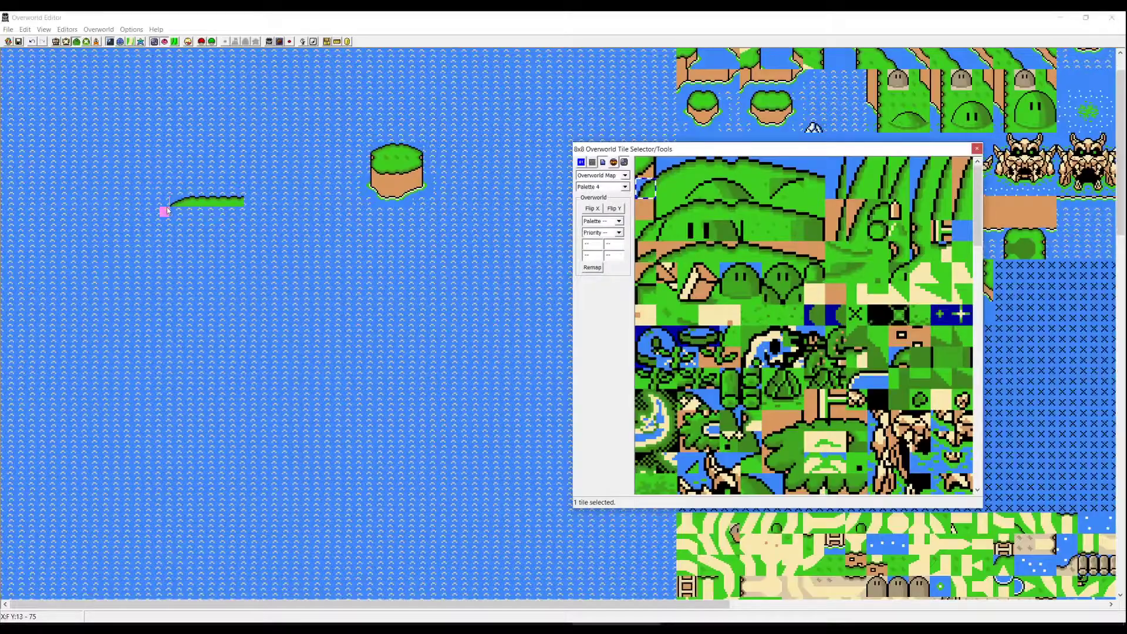
{"action": "left_click", "coordinate": [164, 212]}
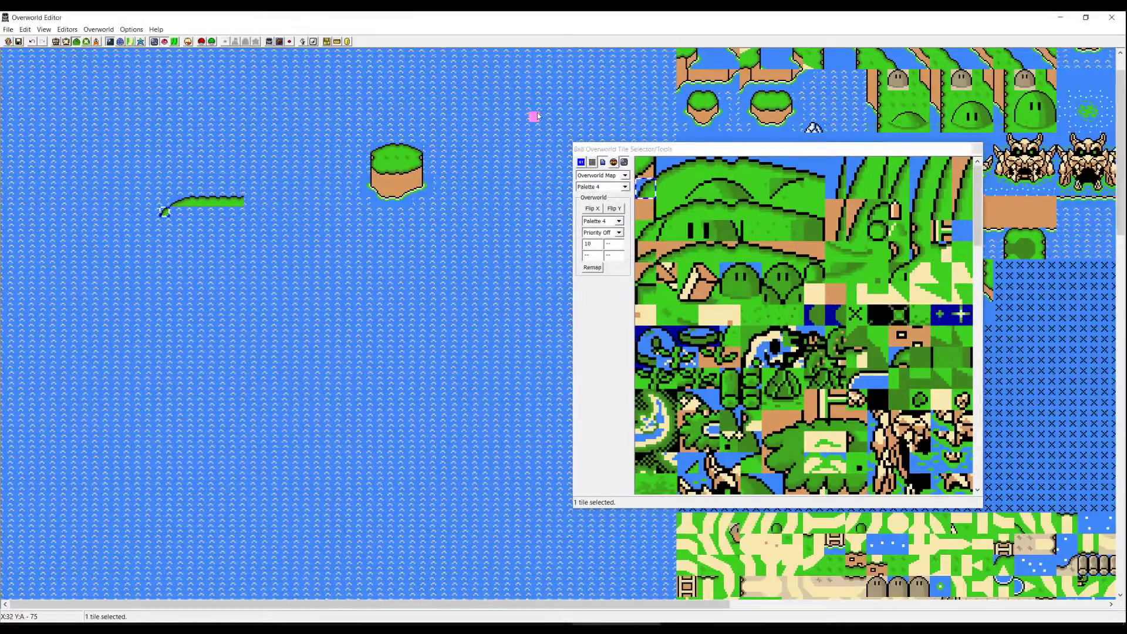
- Try the X flip, Y flip and palette options on the placed corner tile
{"action": "left_click", "coordinate": [598, 212]}
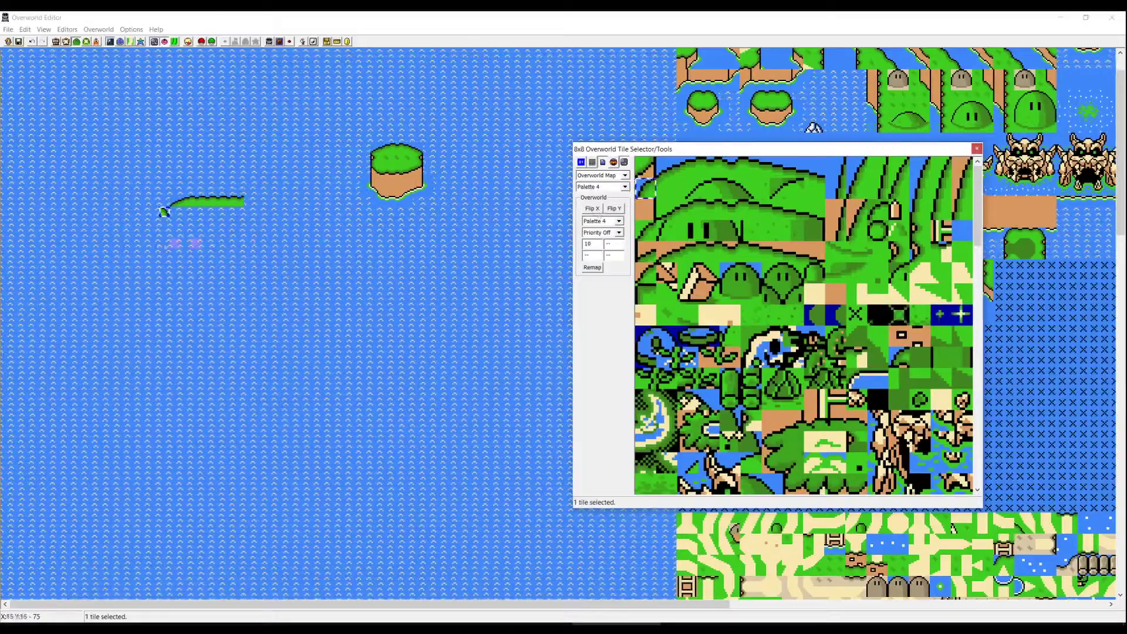
{"action": "left_click", "coordinate": [615, 211]}
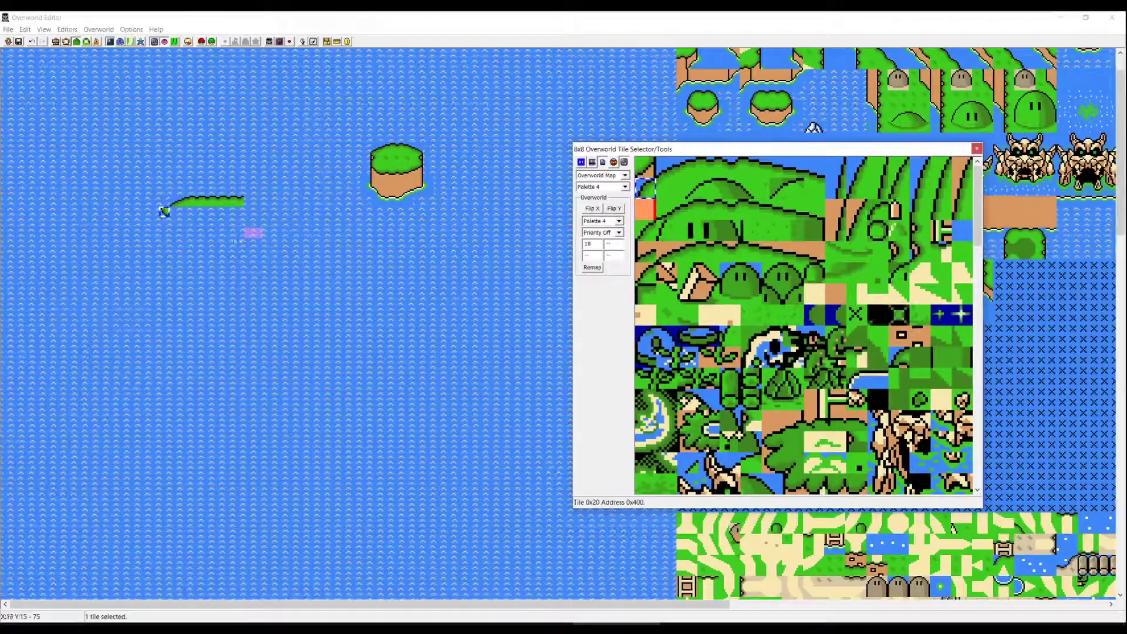
{"action": "left_click", "coordinate": [227, 233]}
{"action": "left_click", "coordinate": [164, 211]}
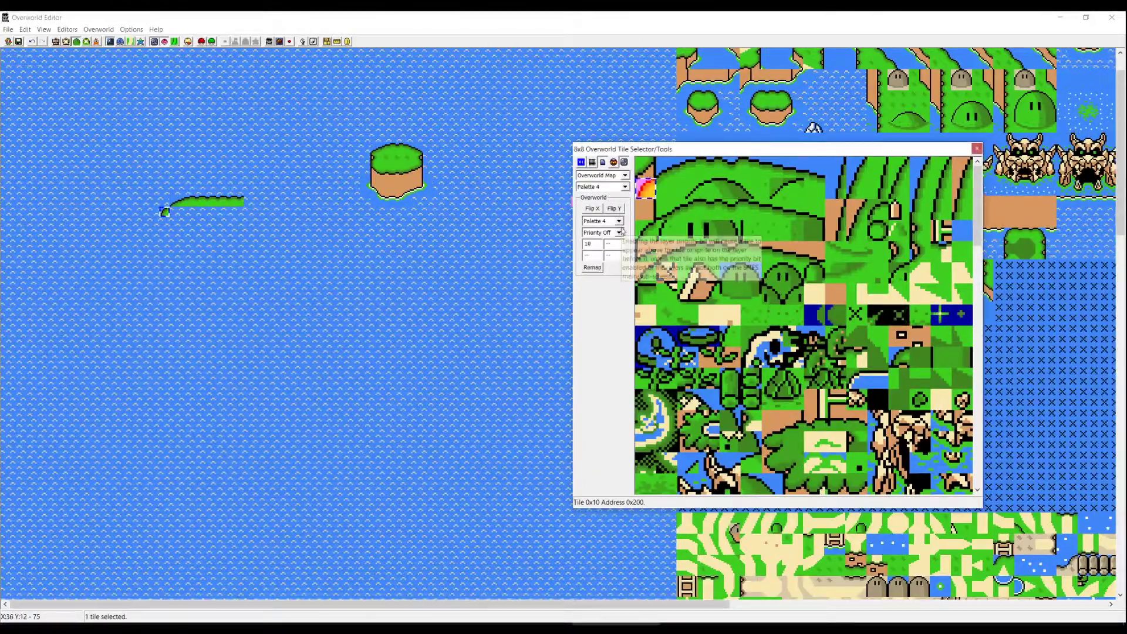
{"action": "left_click", "coordinate": [619, 221]}
{"action": "left_click", "coordinate": [620, 221]}
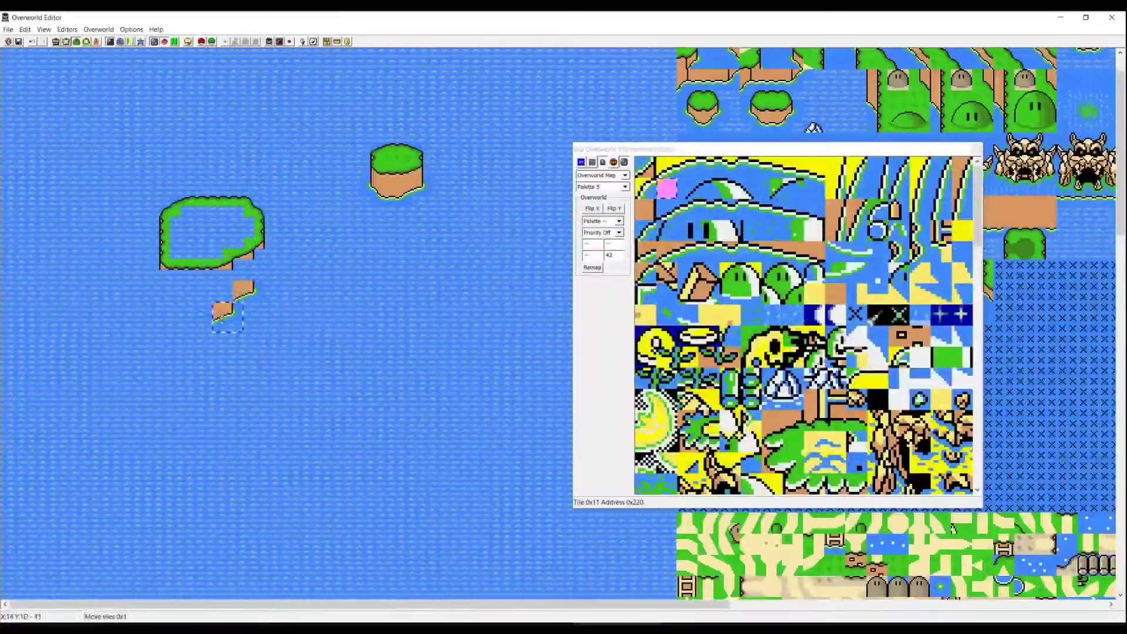
- Arrange slanted cliff tiles beneath the southeast edge of the grass outline
{"action": "left_click_drag", "start_coordinate": [221, 321], "coordinate": [222, 311]}
{"action": "left_click", "coordinate": [267, 294]}
{"action": "left_click", "coordinate": [248, 280]}
{"action": "right_click", "coordinate": [259, 270]}
{"action": "left_click", "coordinate": [267, 288]}
{"action": "left_click", "coordinate": [228, 275]}
{"action": "right_click", "coordinate": [238, 274]}
{"action": "right_click", "coordinate": [206, 290]}
- Place shoreline tiles along the cliff's southern base and cliff edge tiles up its west side
{"action": "left_click", "coordinate": [709, 254]}
{"action": "right_click", "coordinate": [196, 317]}
{"action": "right_click", "coordinate": [185, 317]}
{"action": "right_click", "coordinate": [174, 317]}
{"action": "right_click", "coordinate": [164, 317]}
{"action": "left_click", "coordinate": [206, 290]}
{"action": "key", "text": "x"}
{"action": "right_click", "coordinate": [164, 295]}
{"action": "right_click", "coordinate": [164, 285]}
{"action": "right_click", "coordinate": [163, 275]}
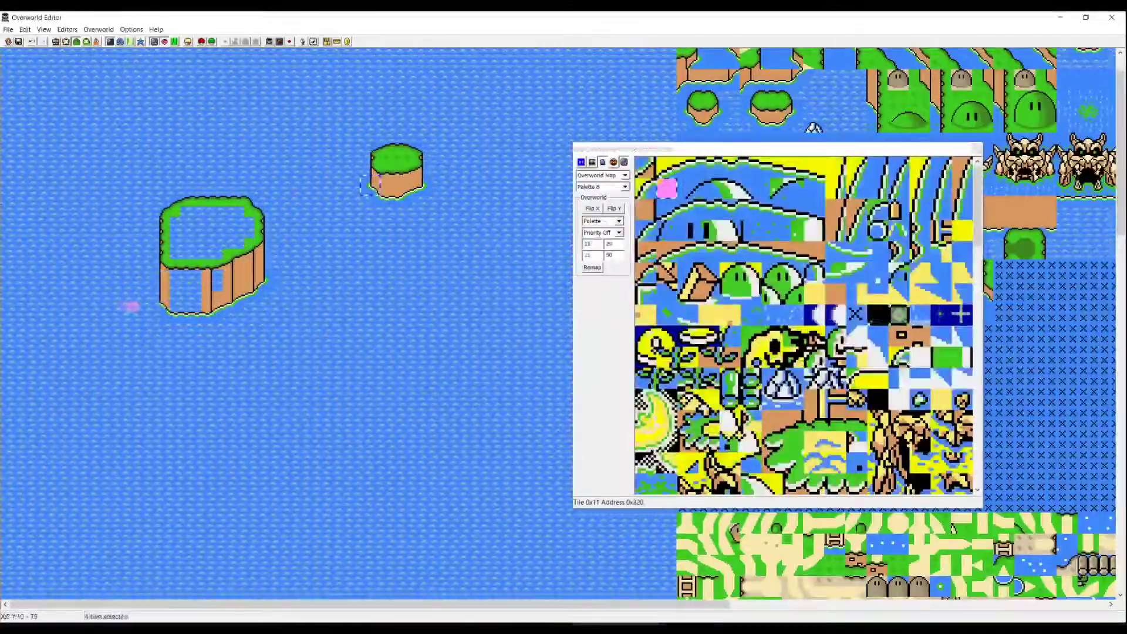
- Widen the large island westward, filling its top with grass and its front with cliff tiles
{"action": "left_click", "coordinate": [237, 265]}
{"action": "left_click", "coordinate": [344, 327]}
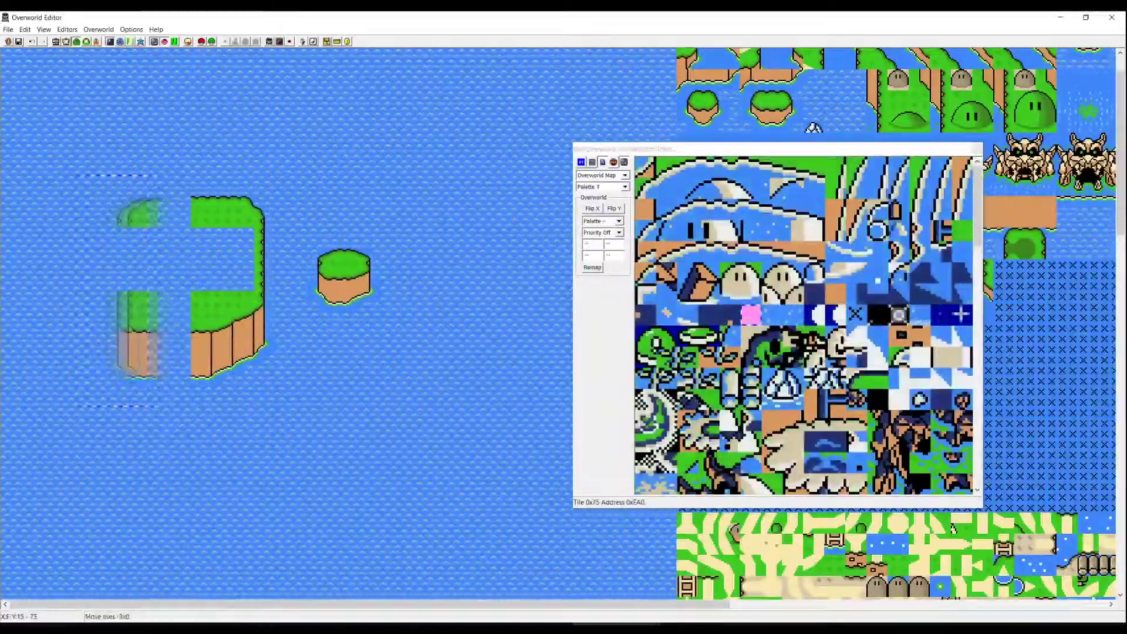
{"action": "right_click", "coordinate": [144, 233]}
{"action": "left_click", "coordinate": [290, 401]}
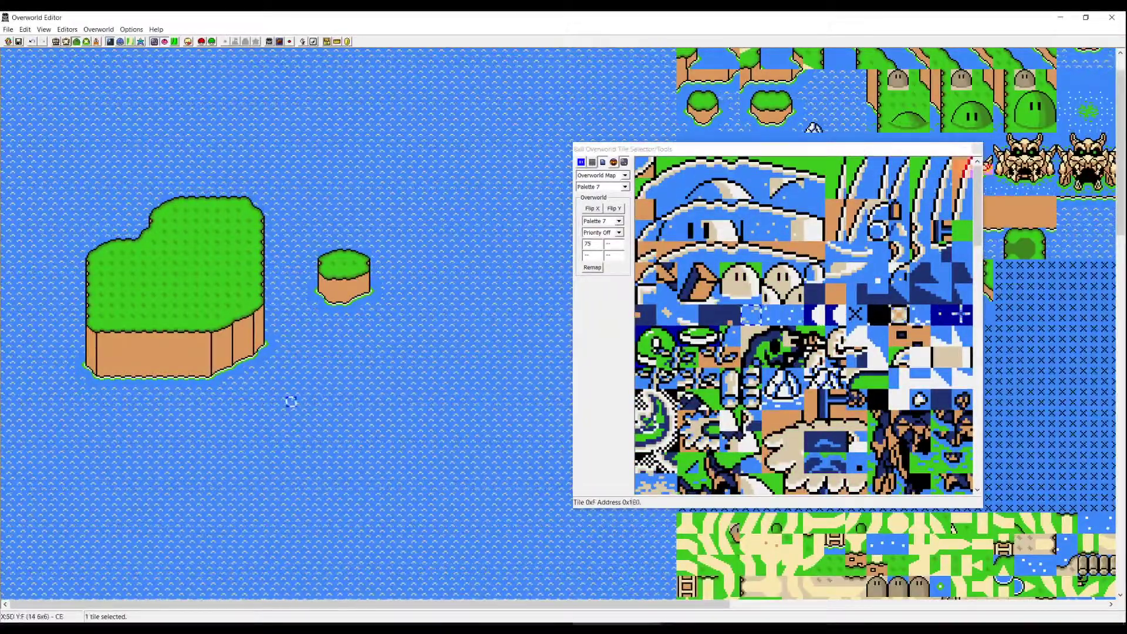
- Place a cluster of round trees and two pointed trees on the island's northern grass, using palette 4 tiles
{"action": "left_click", "coordinate": [163, 263]}
{"action": "left_click", "coordinate": [835, 355]}
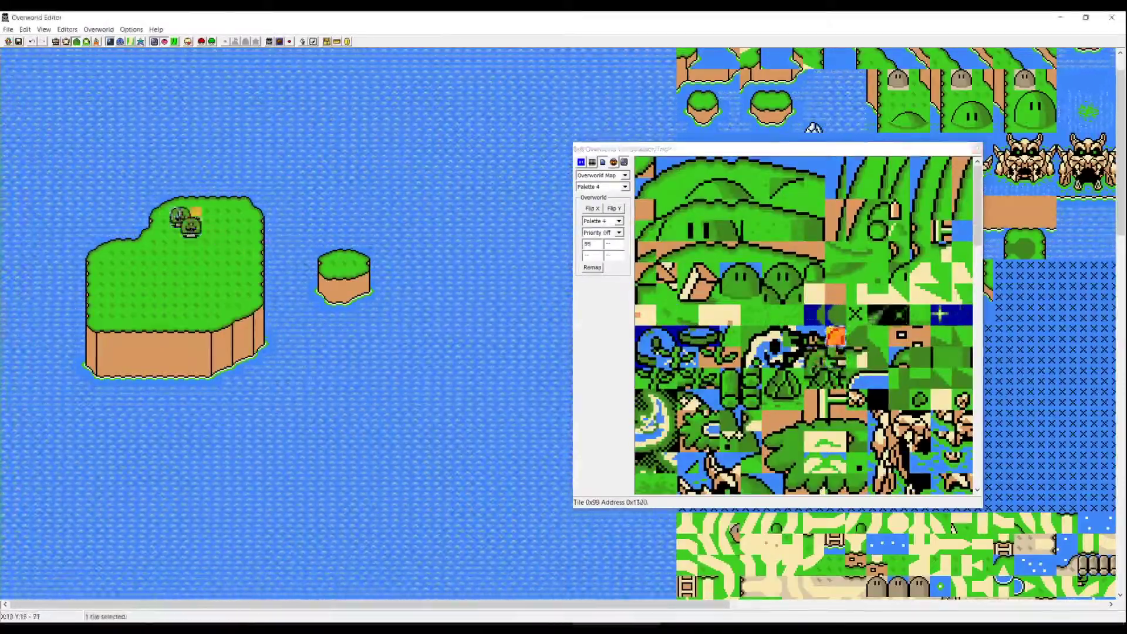
{"action": "right_click", "coordinate": [196, 211]}
{"action": "right_click", "coordinate": [228, 222]}
{"action": "right_click", "coordinate": [239, 244]}
- Scatter three small rocks over the island's western grass and three small bushes over its southeastern grass
{"action": "right_click", "coordinate": [122, 253]}
{"action": "right_click", "coordinate": [143, 264]}
{"action": "right_click", "coordinate": [164, 254]}
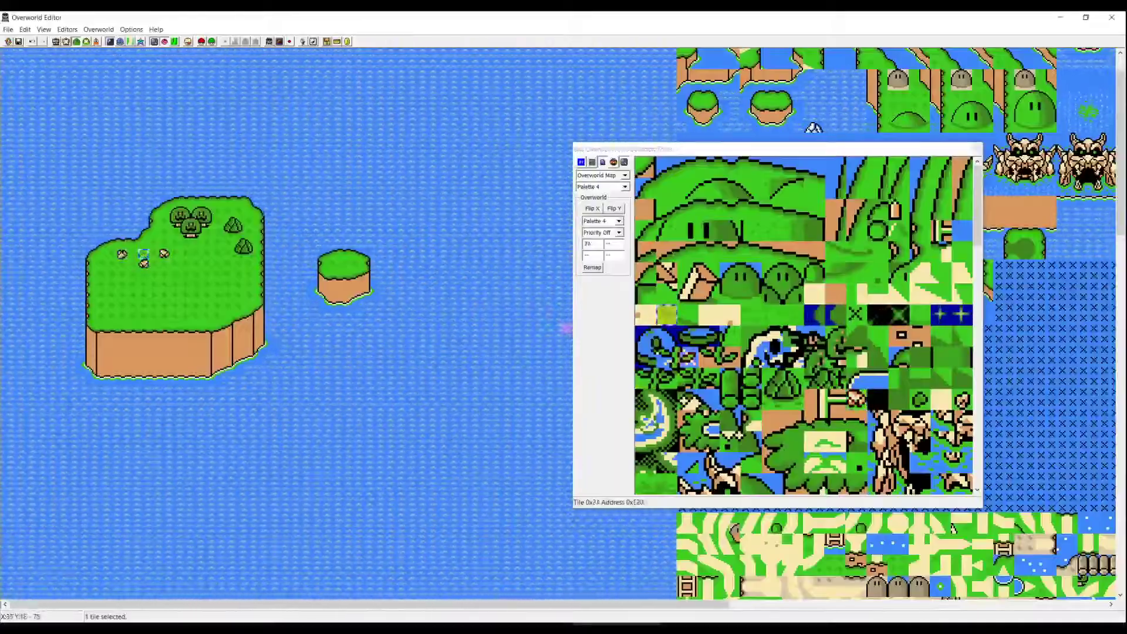
{"action": "right_click", "coordinate": [196, 307]}
{"action": "right_click", "coordinate": [217, 307]}
{"action": "right_click", "coordinate": [239, 296]}
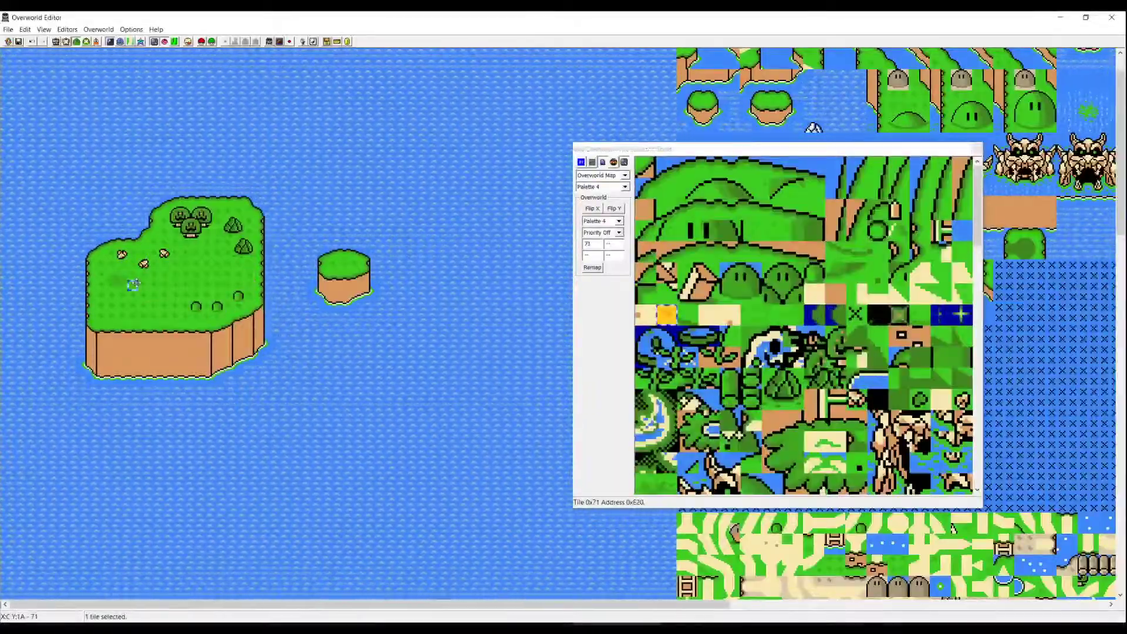
{"action": "key", "text": "Delete"}
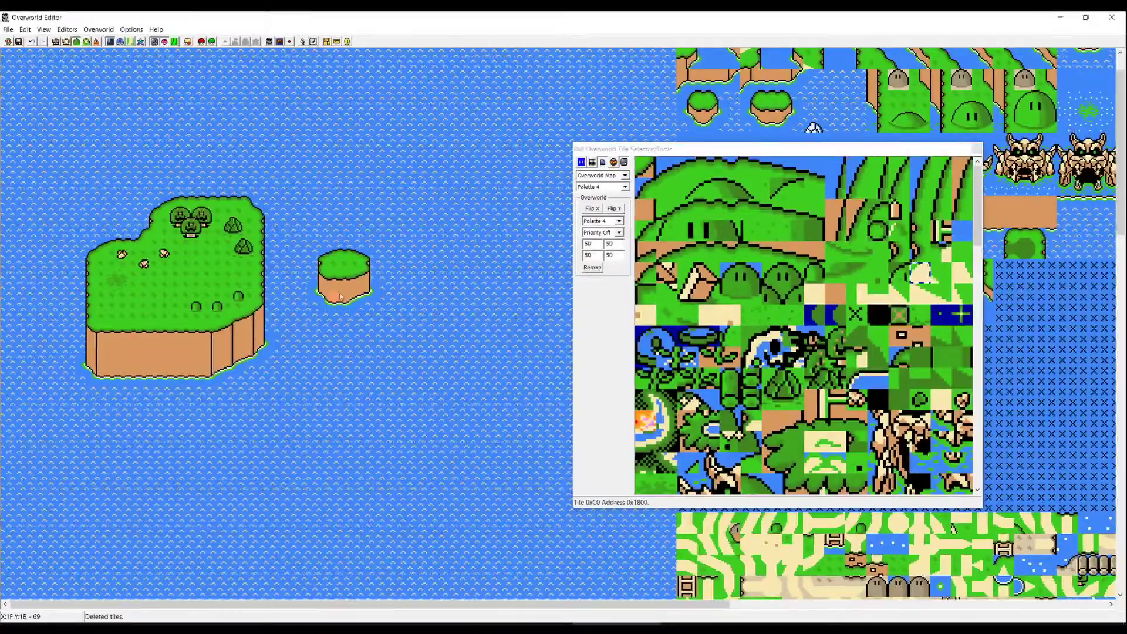
- Lay a slanted sand path with a round clearing at each end across the southern grass
{"action": "right_click", "coordinate": [116, 313]}
{"action": "left_click_drag", "start_coordinate": [808, 528], "coordinate": [818, 519]}
{"action": "right_click", "coordinate": [132, 306]}
{"action": "right_click", "coordinate": [153, 295]}
{"action": "left_click_drag", "start_coordinate": [154, 306], "coordinate": [110, 317]}
{"action": "right_click", "coordinate": [180, 291]}
{"action": "left_click_drag", "start_coordinate": [179, 291], "coordinate": [201, 291]}
{"action": "right_click", "coordinate": [176, 292]}
- Add a dark green path with a rounded end running north from the sand path's eastern clearing
{"action": "left_click", "coordinate": [56, 41]}
{"action": "left_click", "coordinate": [77, 41]}
{"action": "left_click", "coordinate": [920, 378]}
{"action": "right_click", "coordinate": [195, 265]}
{"action": "left_click", "coordinate": [899, 378]}
{"action": "right_click", "coordinate": [206, 265]}
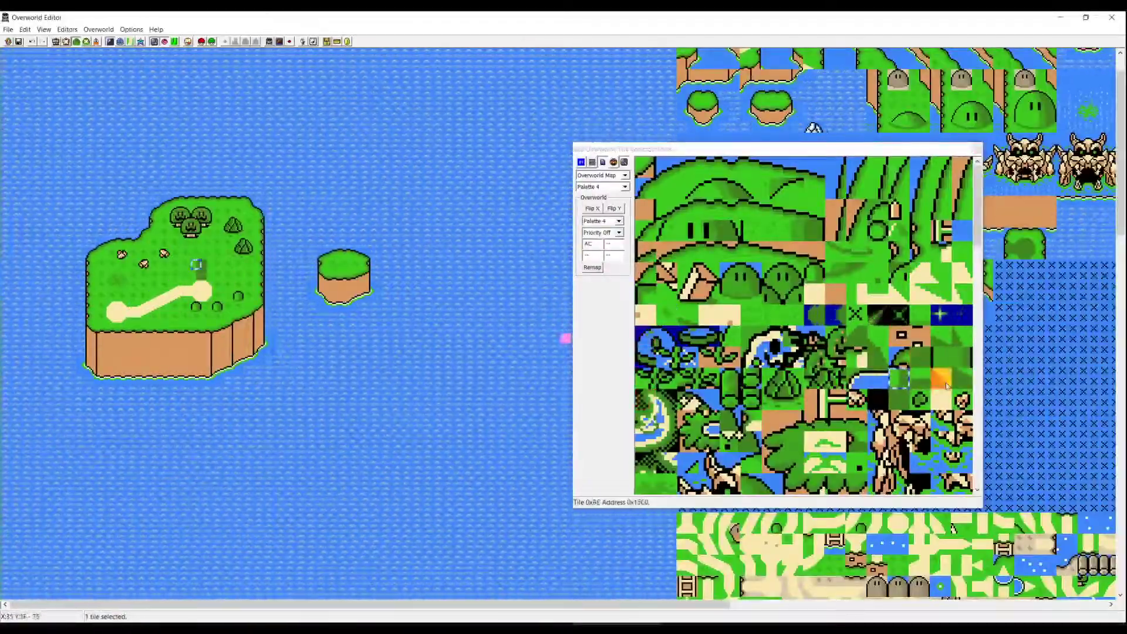
- Enlarge the island southward and eastward by shifting its parts and filling the gaps with matching tiles, and save
{"action": "left_click_drag", "start_coordinate": [287, 390], "coordinate": [42, 324]}
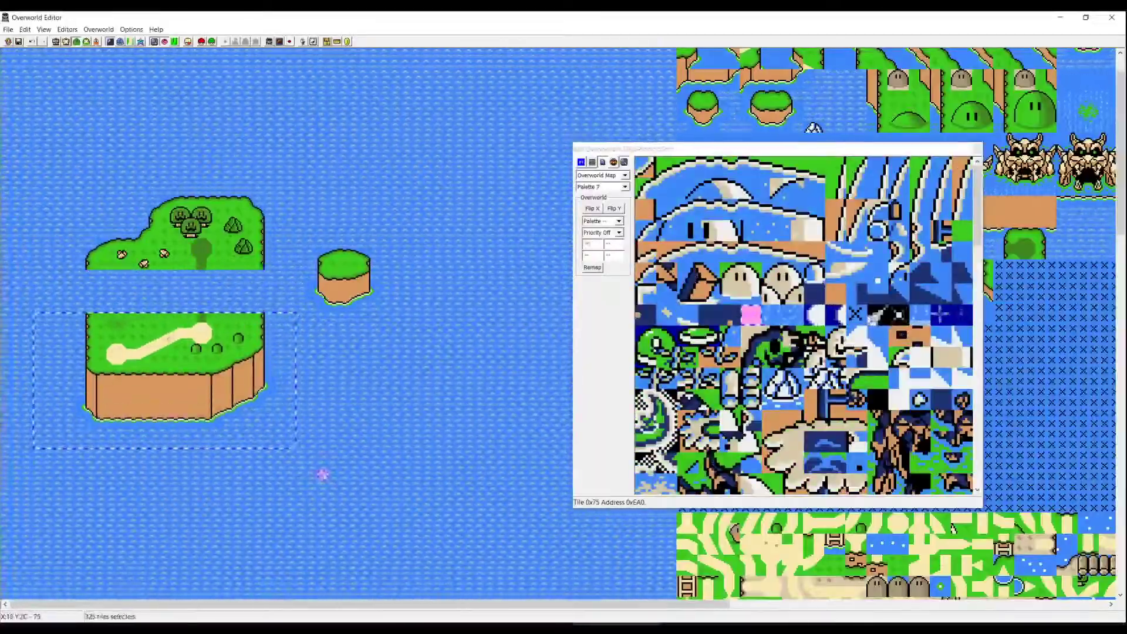
{"action": "right_click", "coordinate": [175, 202]}
{"action": "left_click_drag", "start_coordinate": [91, 264], "coordinate": [352, 264]}
{"action": "right_click", "coordinate": [91, 275]}
{"action": "right_click", "coordinate": [193, 327]}
{"action": "left_click", "coordinate": [196, 307]}
{"action": "key", "text": "ctrl+s"}
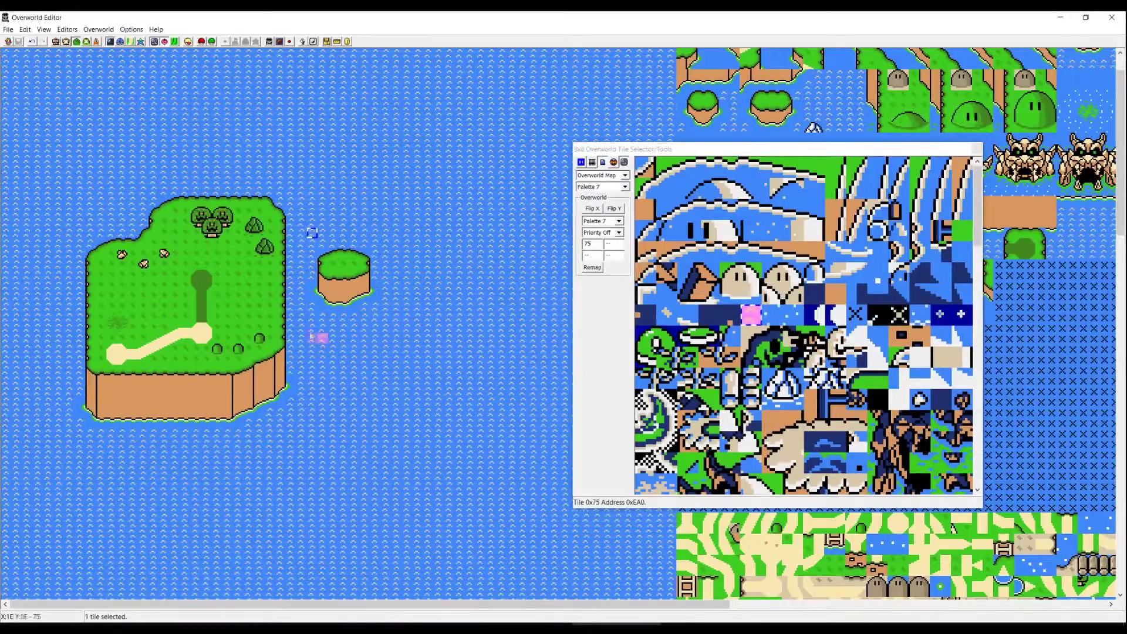
- Check the Main Area's colours in the palette editor and preview the Special World Passed palette against the standard one
{"action": "left_click", "coordinate": [141, 42]}
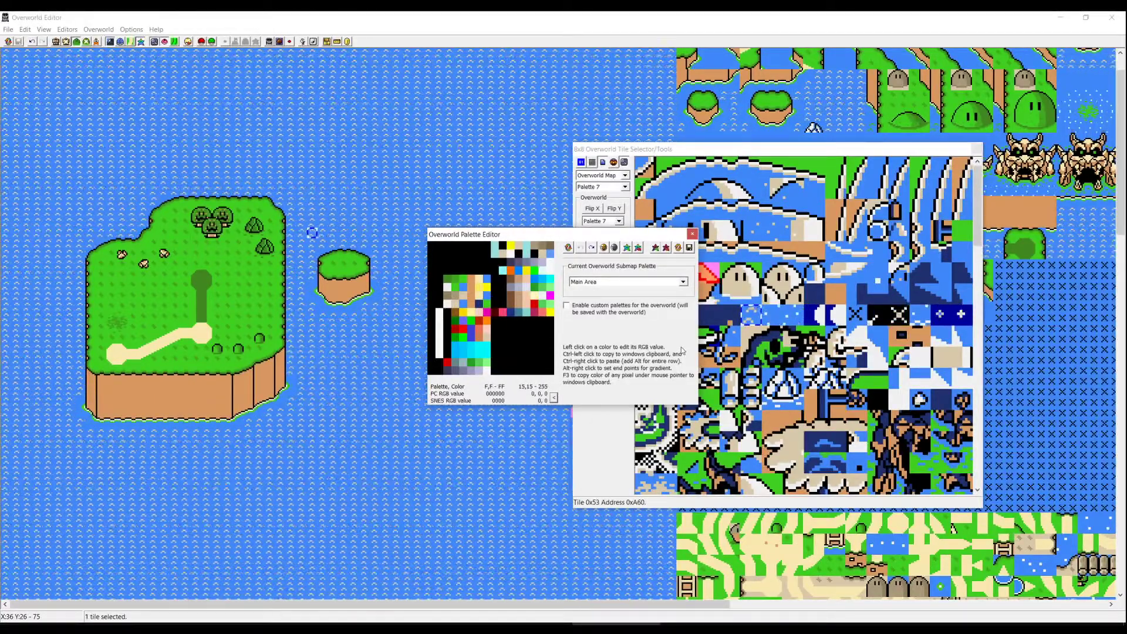
{"action": "left_click", "coordinate": [587, 284]}
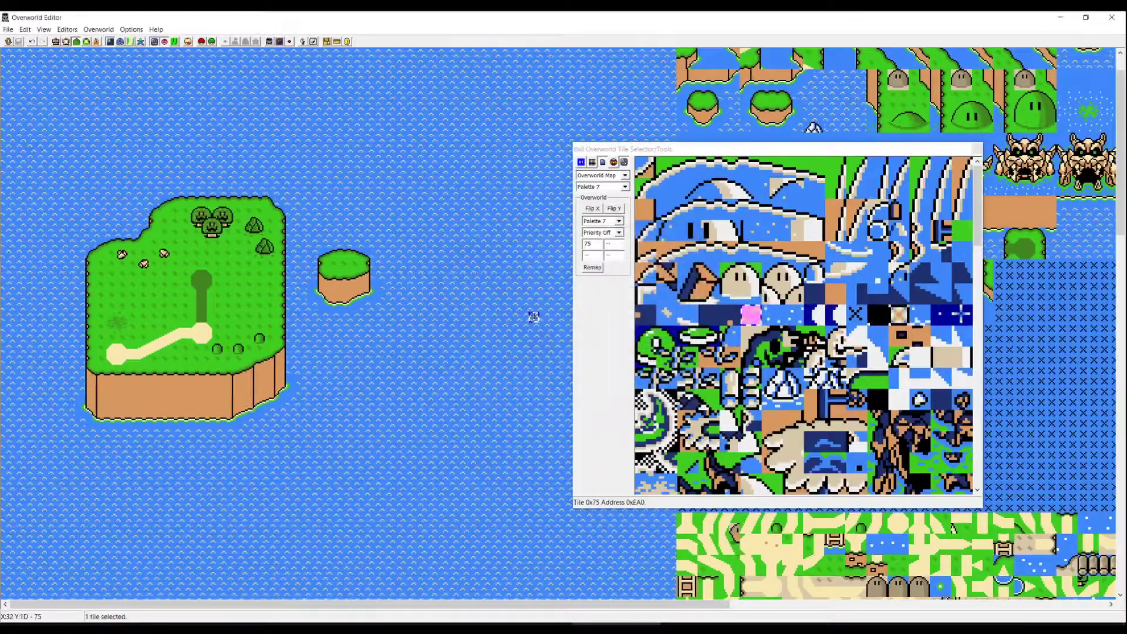
{"action": "key", "text": "F9"}
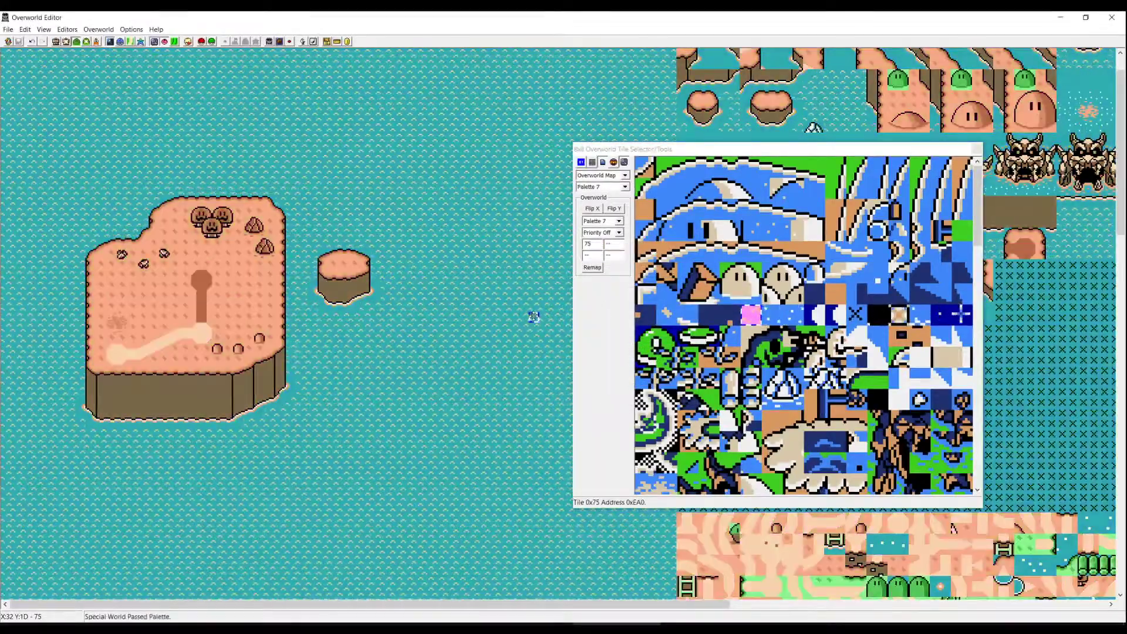
{"action": "key", "text": "F9"}
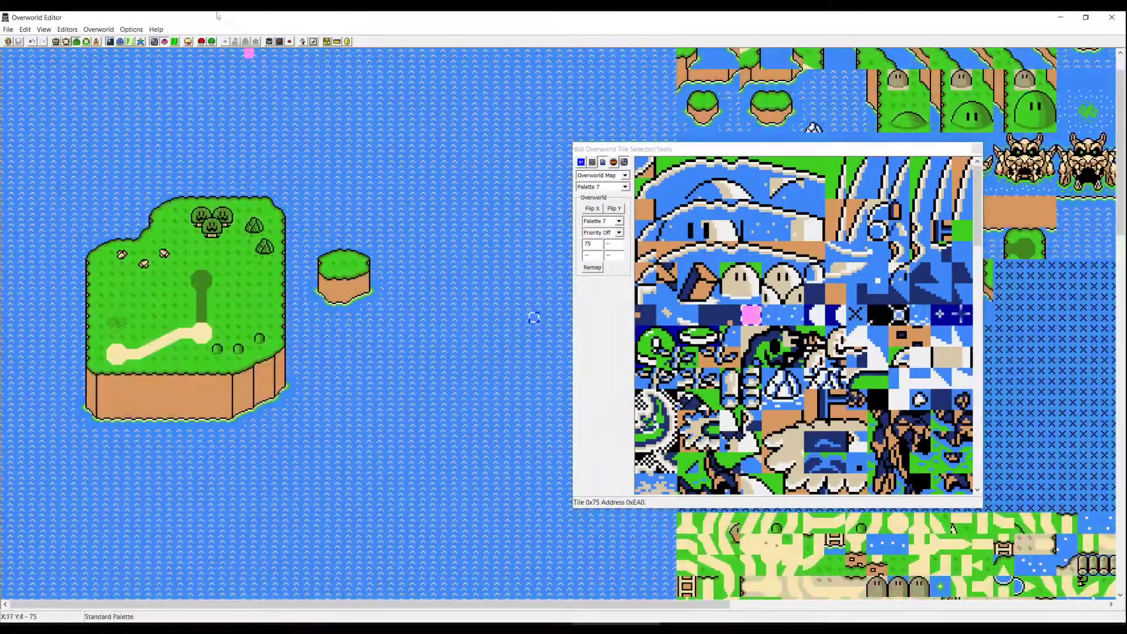
- Recolour the darker green shades in row 4 of the Main Area palette to olive tones
{"action": "left_click", "coordinate": [140, 42]}
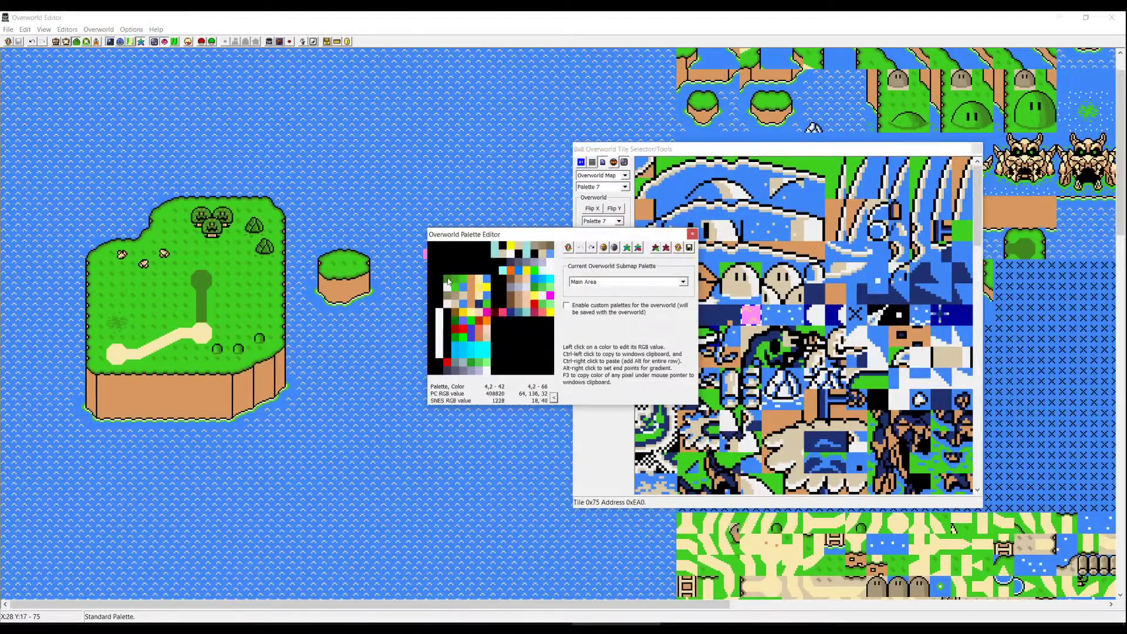
{"action": "left_click", "coordinate": [448, 281]}
{"action": "left_click", "coordinate": [587, 293]}
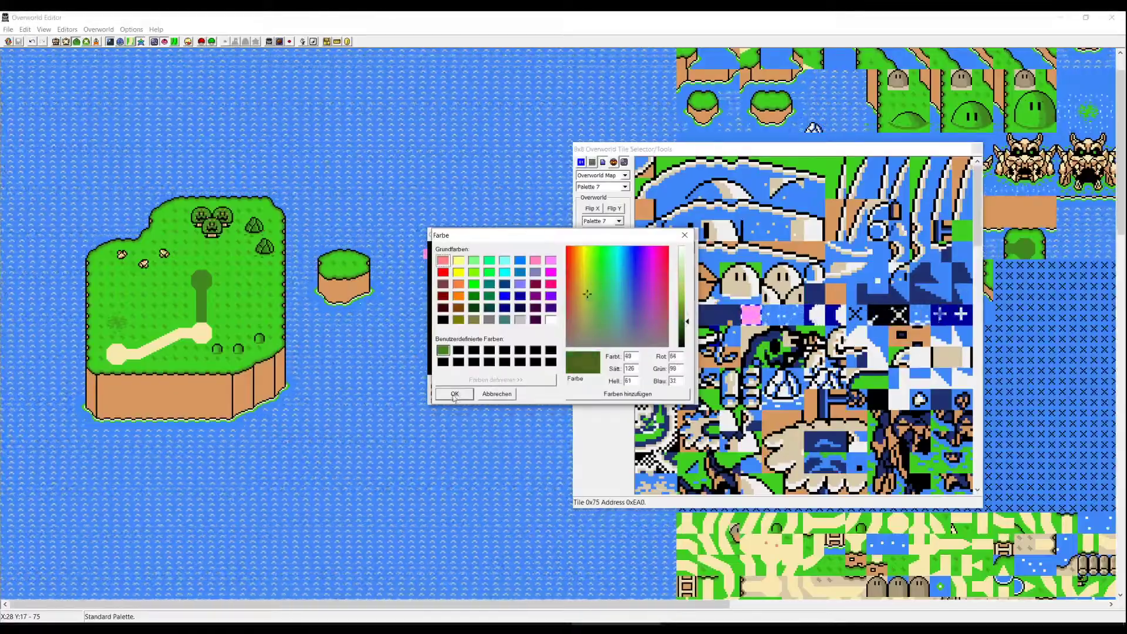
{"action": "left_click", "coordinate": [455, 394]}
{"action": "left_click", "coordinate": [452, 283]}
{"action": "left_click", "coordinate": [591, 289]}
{"action": "left_click", "coordinate": [454, 393]}
- Shift the remaining row 4 greens to a yellowish green and set the cliff brown to RGB 128, 80, 56
{"action": "left_click", "coordinate": [455, 281]}
{"action": "left_click", "coordinate": [591, 290]}
{"action": "left_click", "coordinate": [454, 394]}
{"action": "left_click", "coordinate": [463, 282]}
{"action": "left_click", "coordinate": [591, 289]}
{"action": "left_click", "coordinate": [454, 394]}
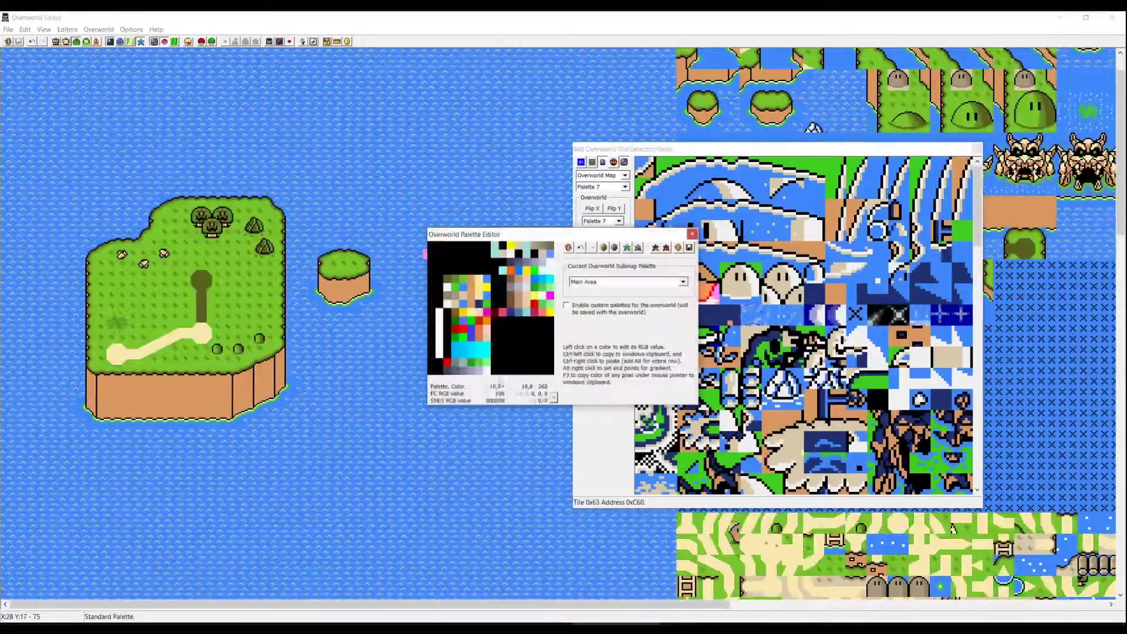
{"action": "left_click", "coordinate": [474, 281]}
{"action": "key", "text": "Return"}
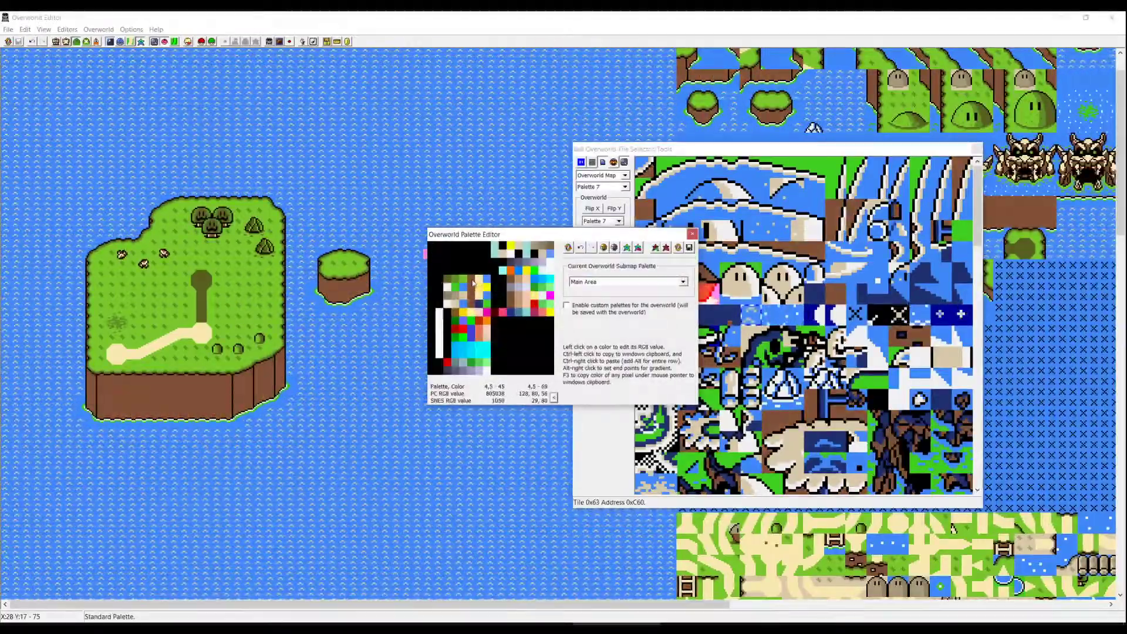
- Recolour the water shades of the Main Area palette to a darker, more cyan blue
{"action": "left_click", "coordinate": [463, 290]}
{"action": "key", "text": "Return"}
{"action": "left_click", "coordinate": [460, 304]}
{"action": "key", "text": "Return"}
{"action": "left_click", "coordinate": [459, 304]}
{"action": "key", "text": "Return"}
{"action": "left_click", "coordinate": [462, 290]}
{"action": "key", "text": "Return"}
{"action": "left_click", "coordinate": [464, 289]}
{"action": "key", "text": "Return"}
{"action": "left_click", "coordinate": [464, 289]}
{"action": "key", "text": "Return"}
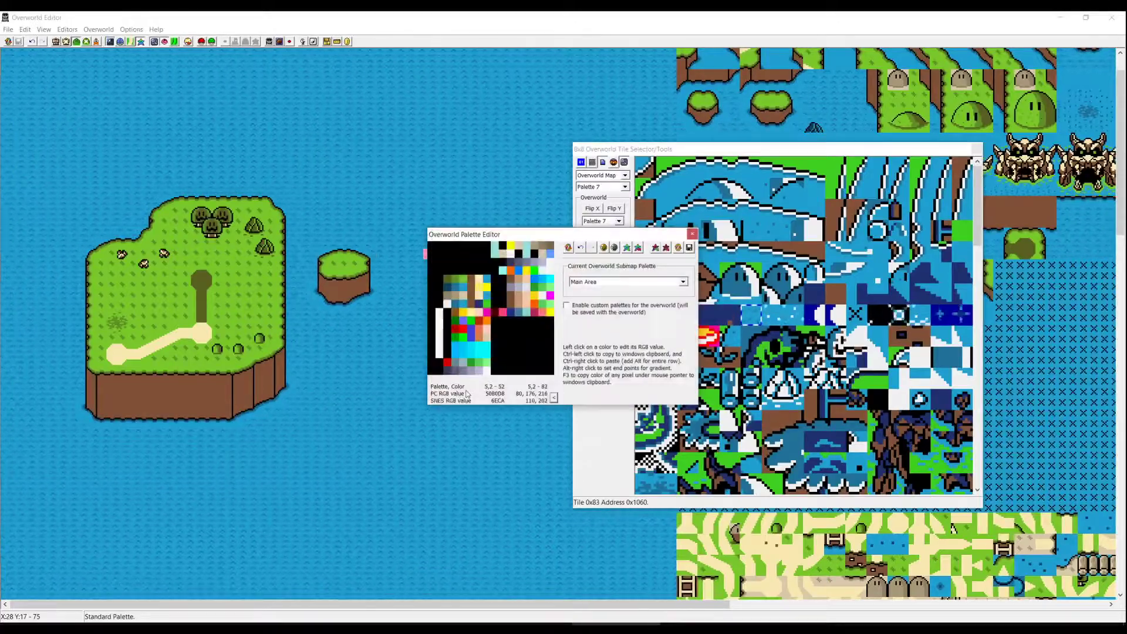
- Adjust the light water highlight shade and change the terrain palettes' black outline colour to a very dark brown
{"action": "left_click", "coordinate": [449, 290]}
{"action": "left_click", "coordinate": [457, 397]}
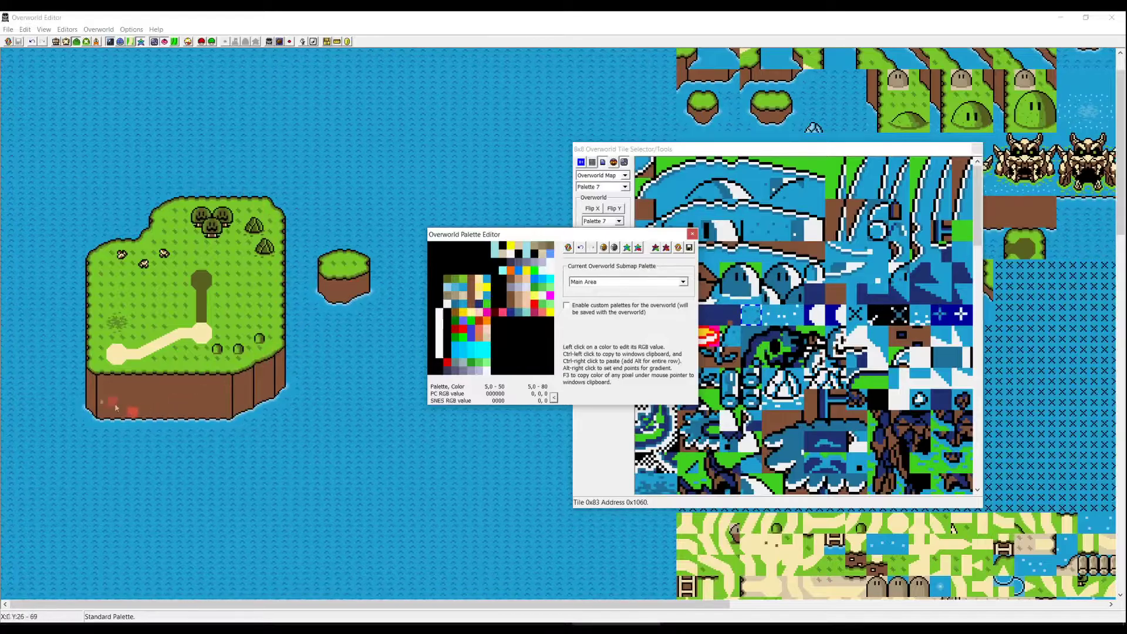
{"action": "left_click", "coordinate": [439, 278]}
{"action": "left_click", "coordinate": [457, 397]}
{"action": "left_click", "coordinate": [439, 303]}
{"action": "left_click", "coordinate": [690, 337]}
{"action": "left_click", "coordinate": [457, 394]}
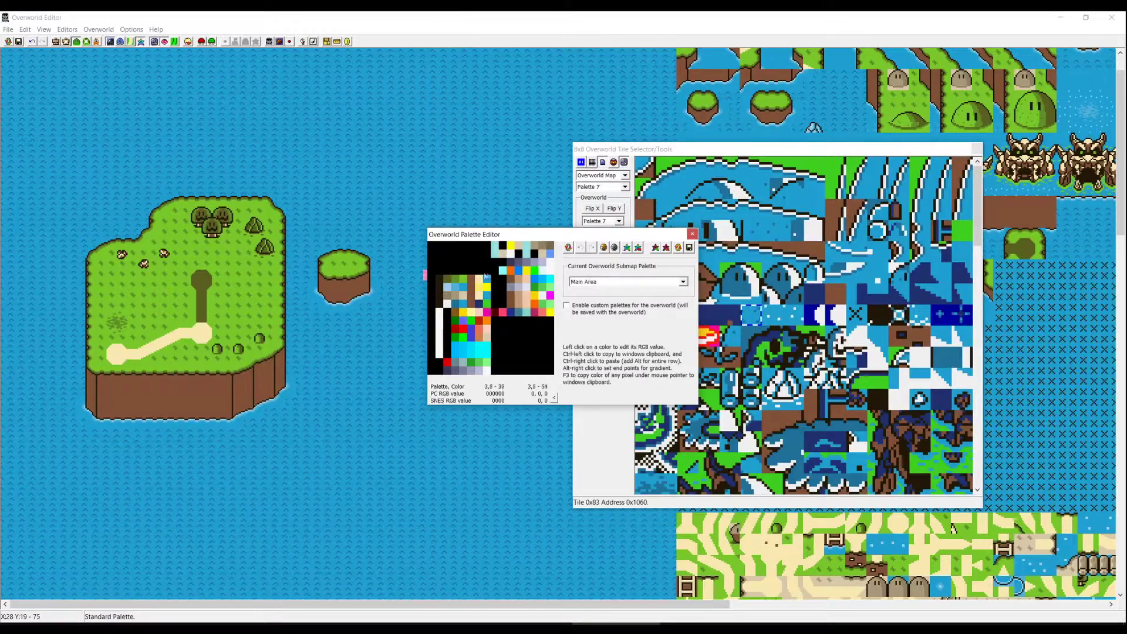
- Try to edit a colour in palette row 3 and enable custom palettes for the overworld
{"action": "left_click", "coordinate": [452, 274]}
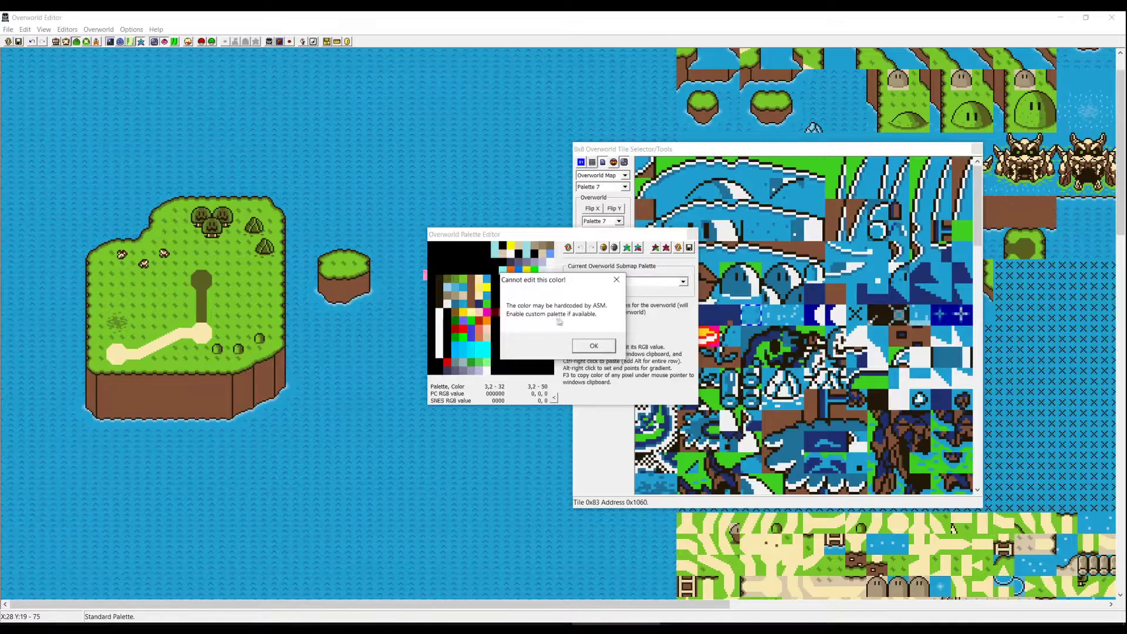
{"action": "left_click", "coordinate": [594, 347]}
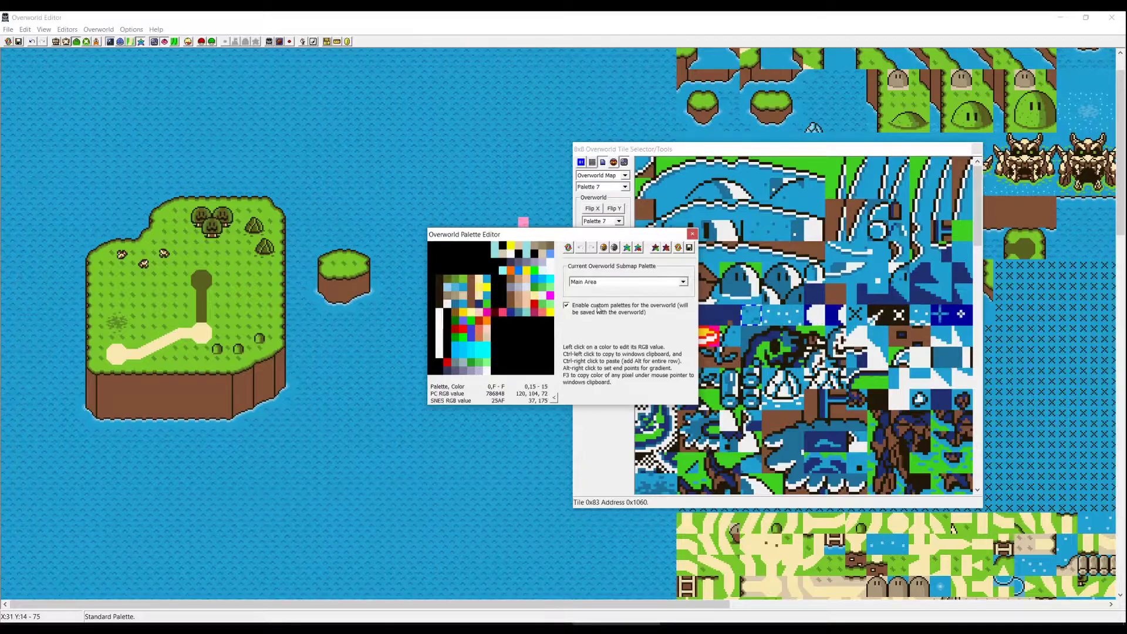
{"action": "left_click_drag", "start_coordinate": [617, 234], "coordinate": [427, 228]}
- Preview the 8x8 tiles in palette 3 and give that row's colour 2 a dark blue shade
{"action": "left_click", "coordinate": [625, 187]}
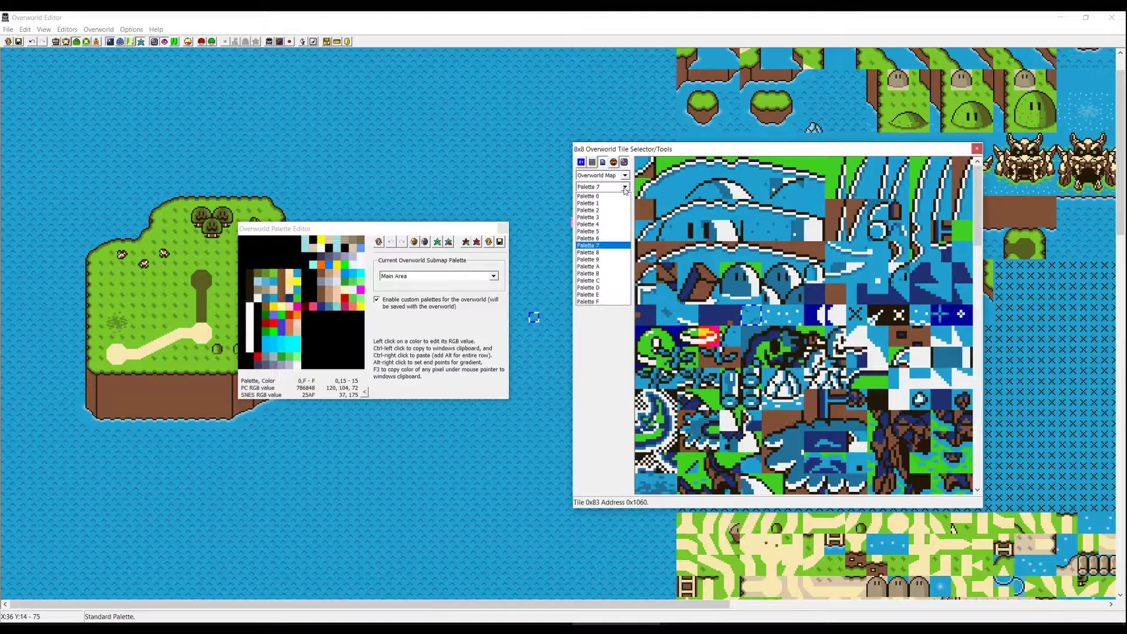
{"action": "left_click", "coordinate": [624, 224]}
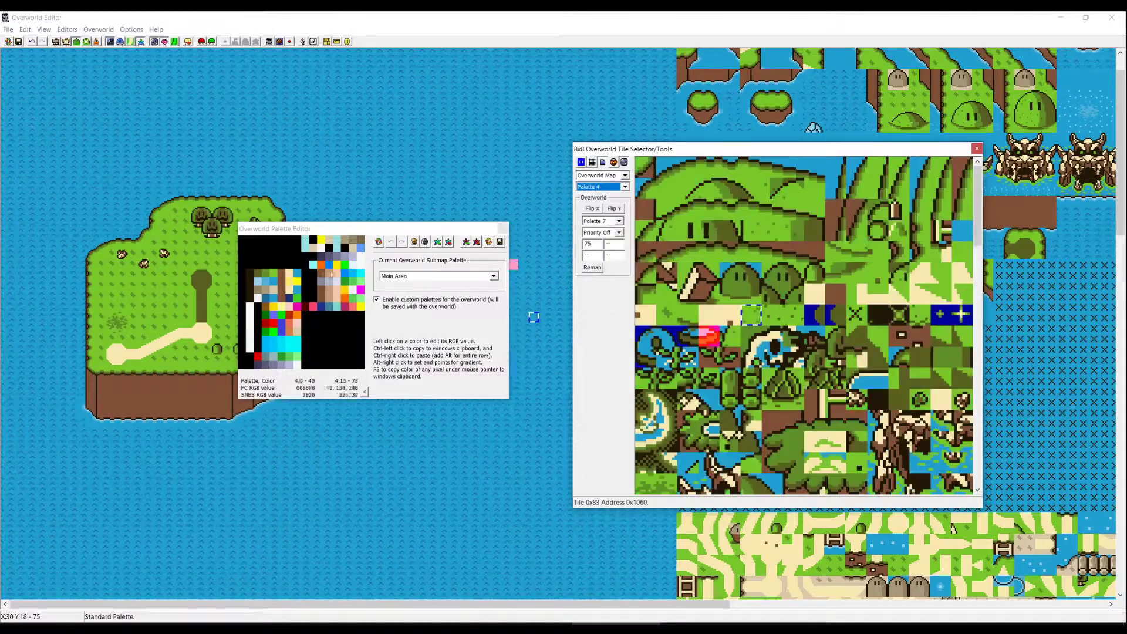
{"action": "key", "text": "Up"}
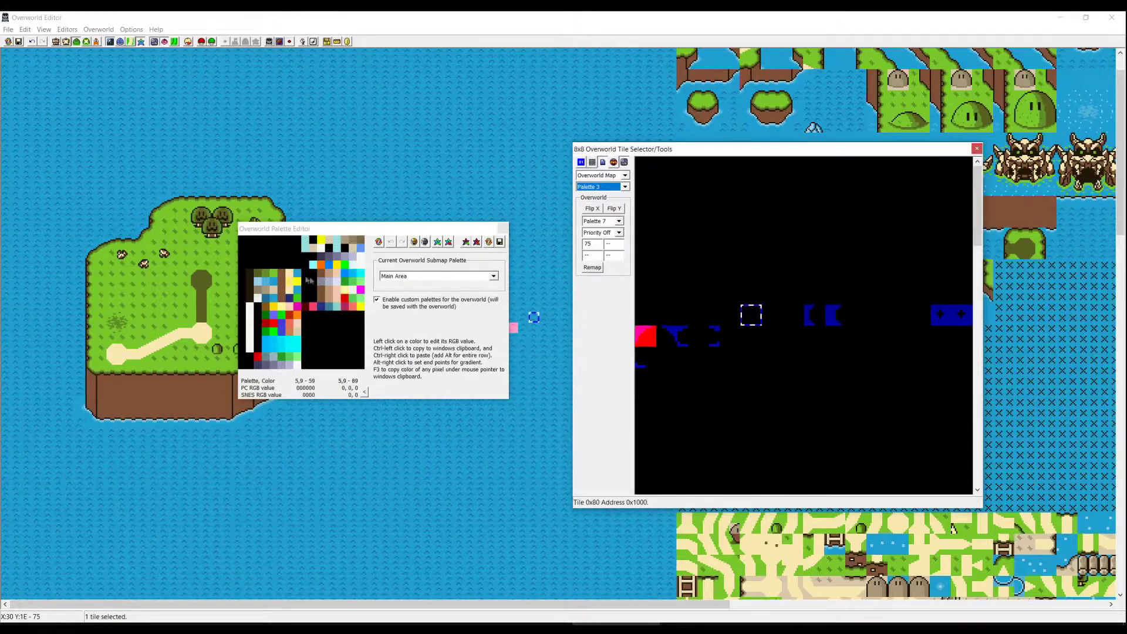
{"action": "left_click", "coordinate": [264, 274]}
{"action": "left_click", "coordinate": [259, 273]}
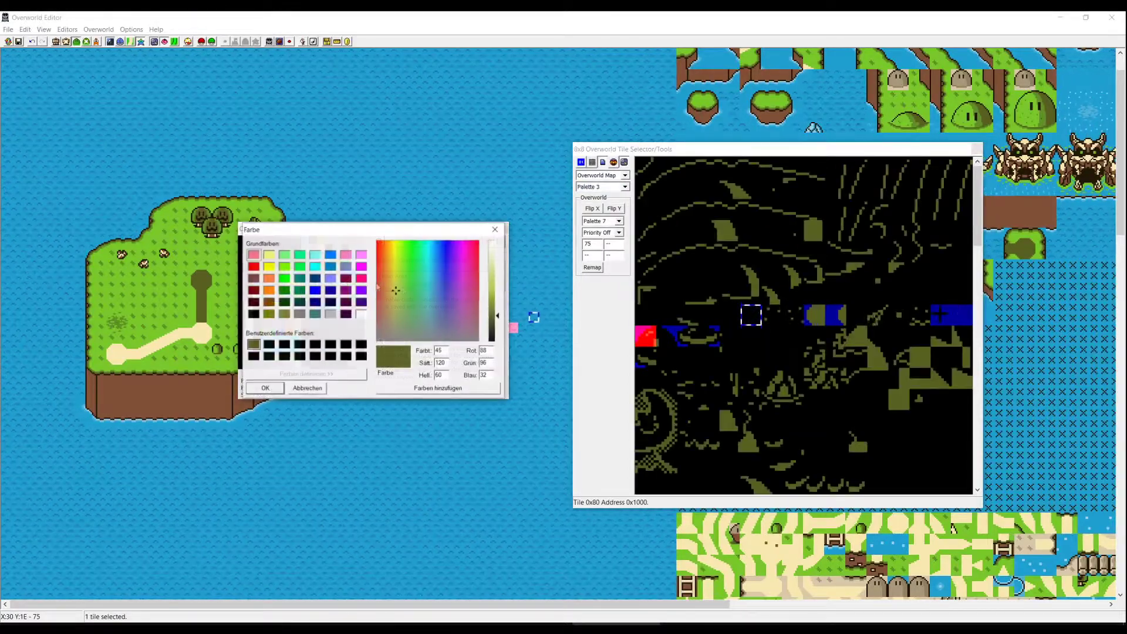
{"action": "left_click", "coordinate": [442, 296]}
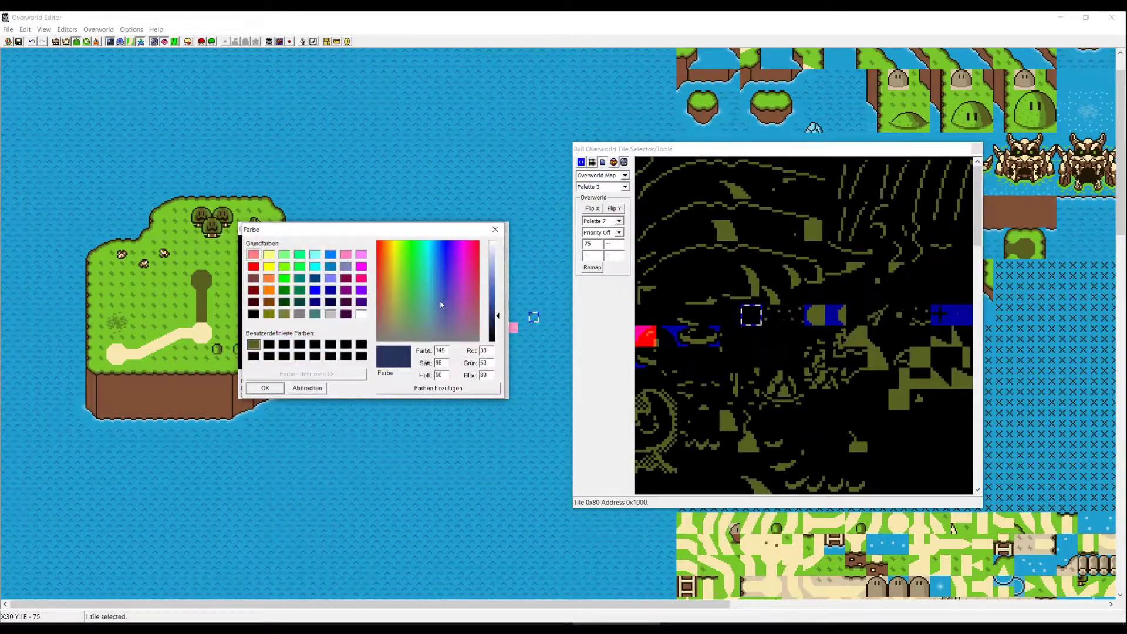
{"action": "left_click", "coordinate": [264, 388]}
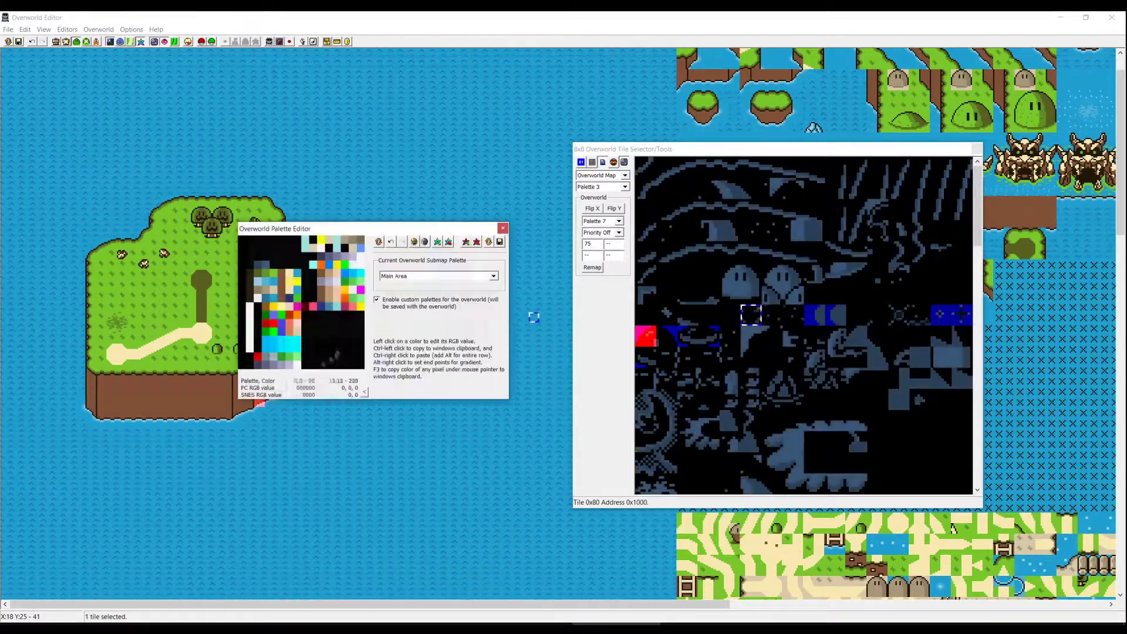
- Recolour the grass shades of palette row 3 to bluish teal tones and paste the cliff brown into the row
{"action": "left_click", "coordinate": [266, 266]}
{"action": "left_click", "coordinate": [420, 303]}
{"action": "left_click", "coordinate": [265, 388]}
{"action": "left_click", "coordinate": [268, 268]}
{"action": "left_click", "coordinate": [423, 306]}
{"action": "left_click", "coordinate": [265, 388]}
{"action": "left_click", "coordinate": [259, 266]}
{"action": "left_click", "coordinate": [432, 309]}
{"action": "left_click", "coordinate": [265, 388]}
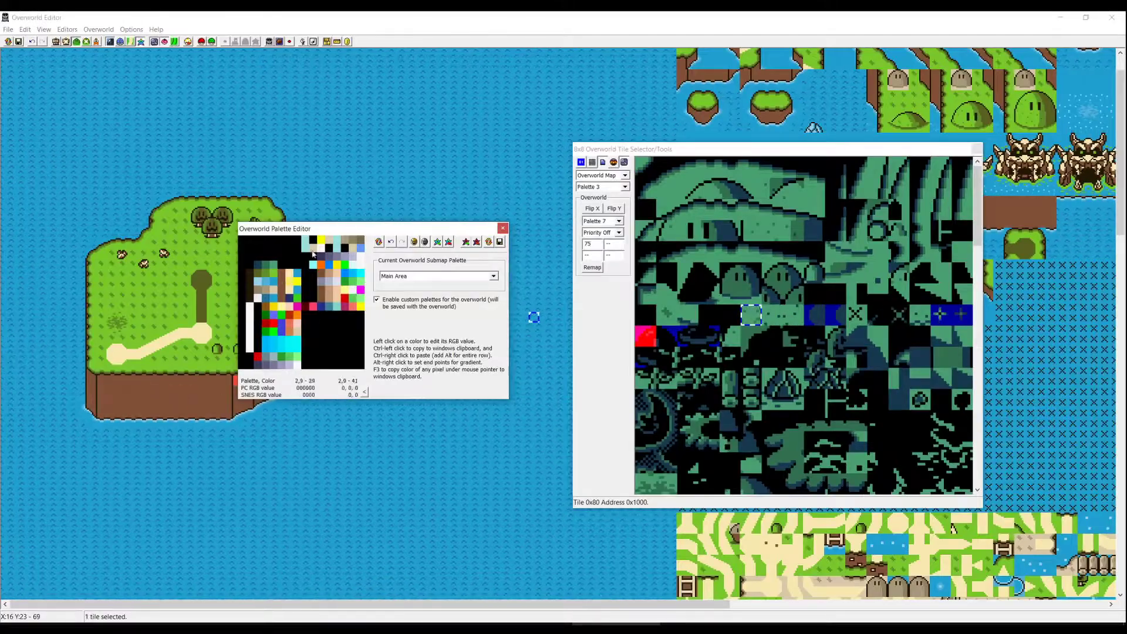
{"action": "right_click", "coordinate": [282, 266], "text": "ctrl"}
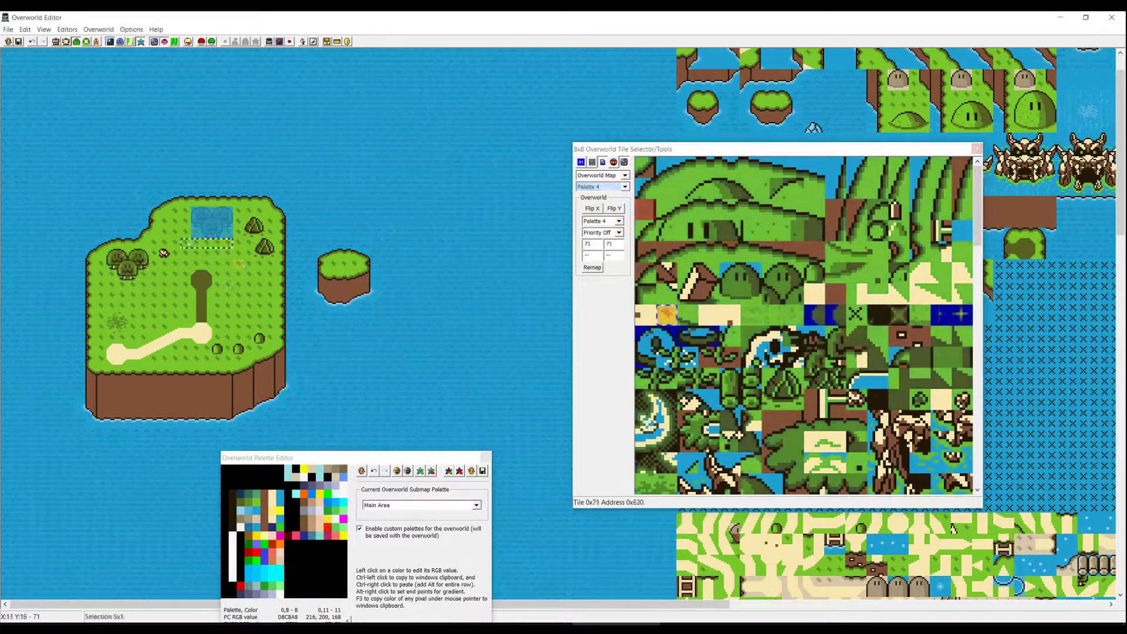
- Fill the water gap in the island's northern grass and lay the base tiles of a tall cliff pillar
{"action": "right_click", "coordinate": [196, 206]}
{"action": "left_click_drag", "start_coordinate": [238, 243], "coordinate": [174, 243]}
{"action": "right_click", "coordinate": [207, 243]}
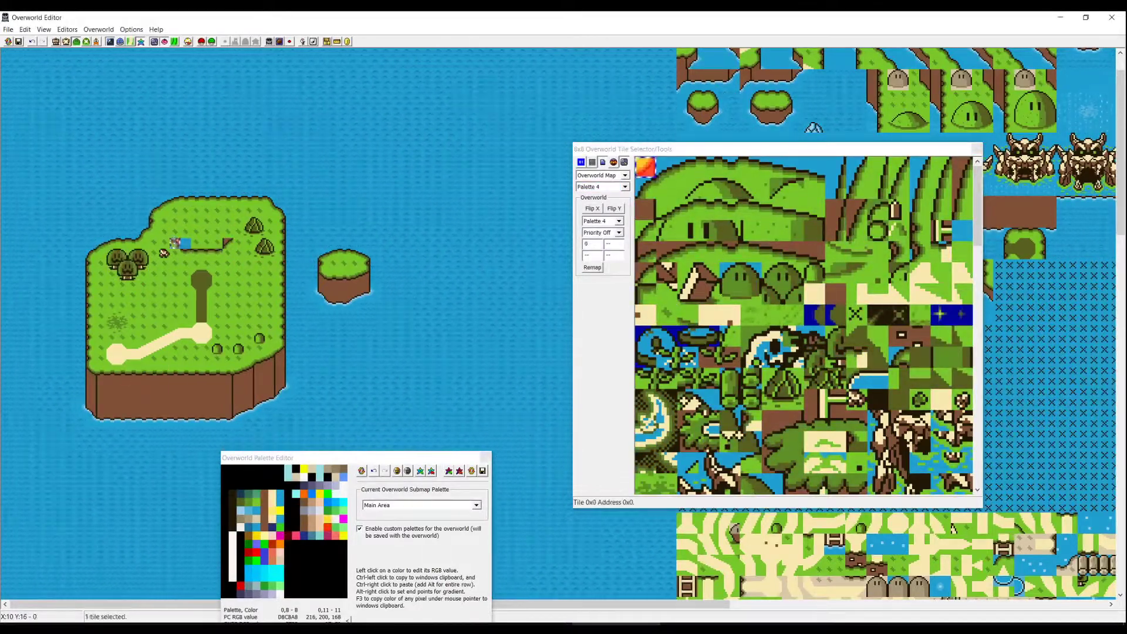
{"action": "right_click", "coordinate": [175, 233]}
{"action": "left_click", "coordinate": [228, 232]}
- Build the pillar's cliff sides upward and outline its raised top with teal grass edge tiles
{"action": "left_click", "coordinate": [175, 179]}
{"action": "left_click", "coordinate": [175, 149]}
{"action": "right_click", "coordinate": [175, 160]}
{"action": "left_click", "coordinate": [226, 148]}
{"action": "left_click_drag", "start_coordinate": [217, 149], "coordinate": [197, 148]}
{"action": "right_click", "coordinate": [201, 182]}
{"action": "left_click", "coordinate": [175, 163]}
{"action": "left_click", "coordinate": [227, 159]}
{"action": "left_click", "coordinate": [227, 221]}
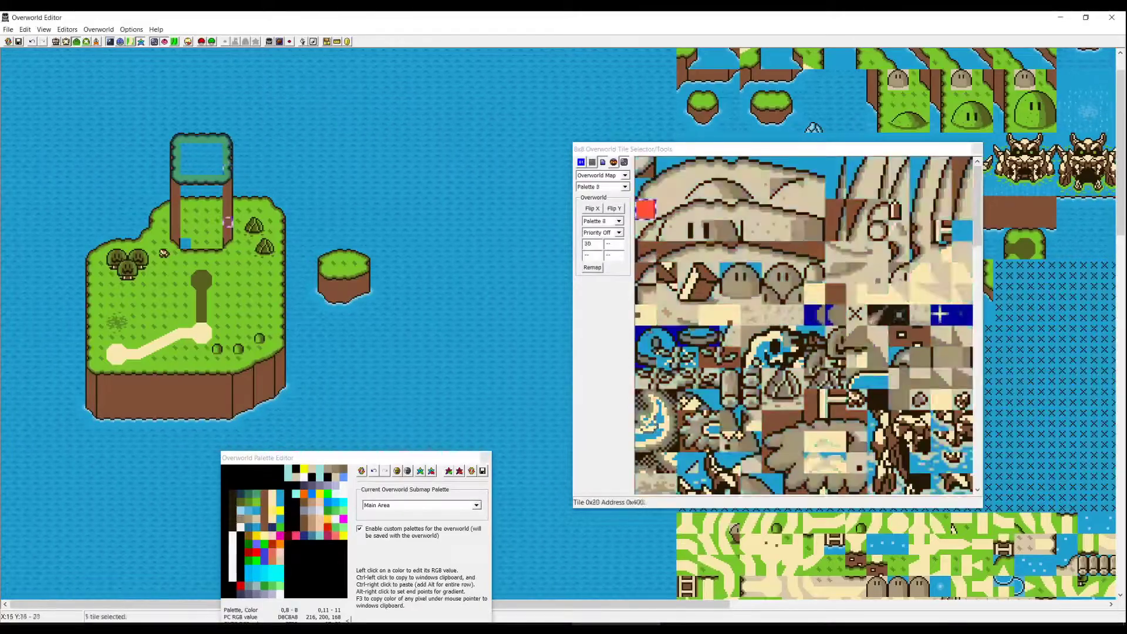
- Fill the pillar's front with cliff tiles, correct its base corners, and cover its top with teal grass
{"action": "right_click", "coordinate": [207, 238]}
{"action": "left_click", "coordinate": [218, 234]}
{"action": "key", "text": "ctrl+z"}
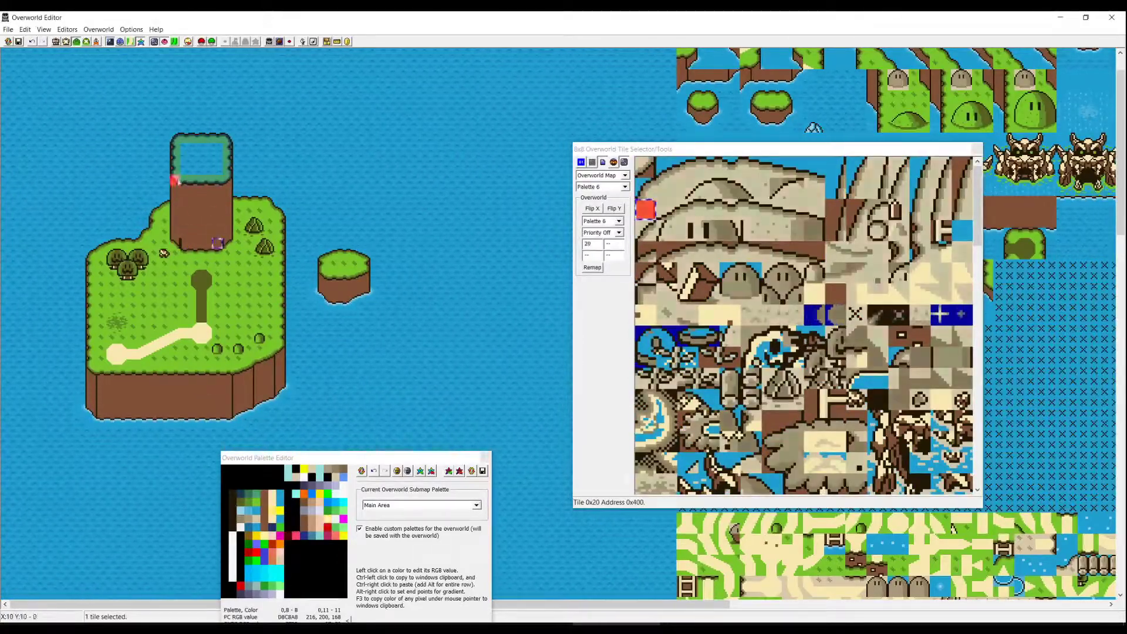
{"action": "left_click", "coordinate": [228, 243]}
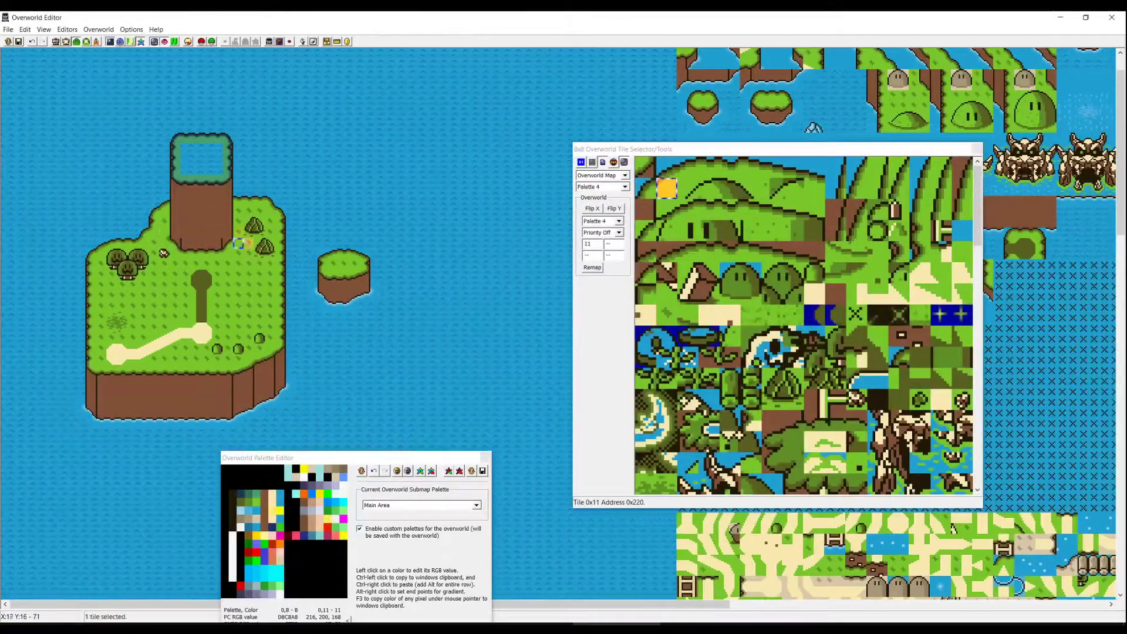
{"action": "left_click", "coordinate": [207, 179]}
{"action": "left_click", "coordinate": [766, 237]}
{"action": "right_click", "coordinate": [217, 159]}
- Scatter 2x2 sea rocks in palette 7 across the water around both islands and save the overworld
{"action": "left_click", "coordinate": [276, 196]}
{"action": "left_click_drag", "start_coordinate": [772, 378], "coordinate": [793, 399]}
{"action": "right_click", "coordinate": [327, 216]}
{"action": "right_click", "coordinate": [465, 280]}
{"action": "right_click", "coordinate": [370, 322]}
{"action": "right_click", "coordinate": [443, 353]}
{"action": "right_click", "coordinate": [64, 310]}
{"action": "right_click", "coordinate": [32, 163]}
{"action": "right_click", "coordinate": [412, 173]}
{"action": "left_click_drag", "start_coordinate": [352, 458], "coordinate": [496, 458]}
{"action": "right_click", "coordinate": [317, 521]}
{"action": "left_click", "coordinate": [628, 458]}
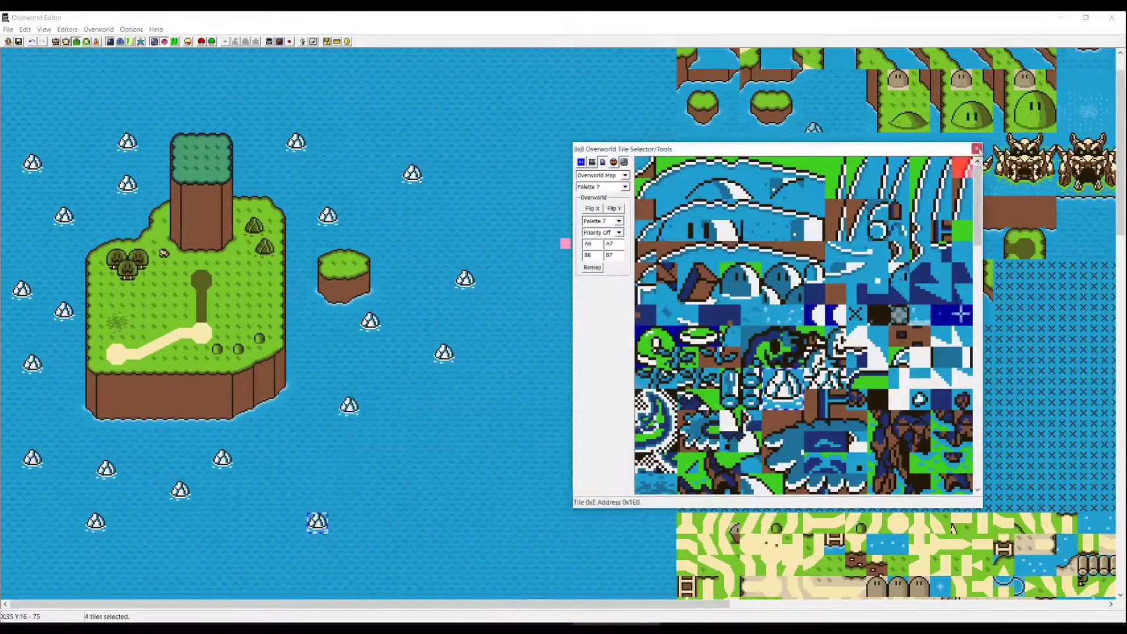
{"action": "left_click", "coordinate": [976, 148]}
{"action": "key", "text": "ctrl+s"}
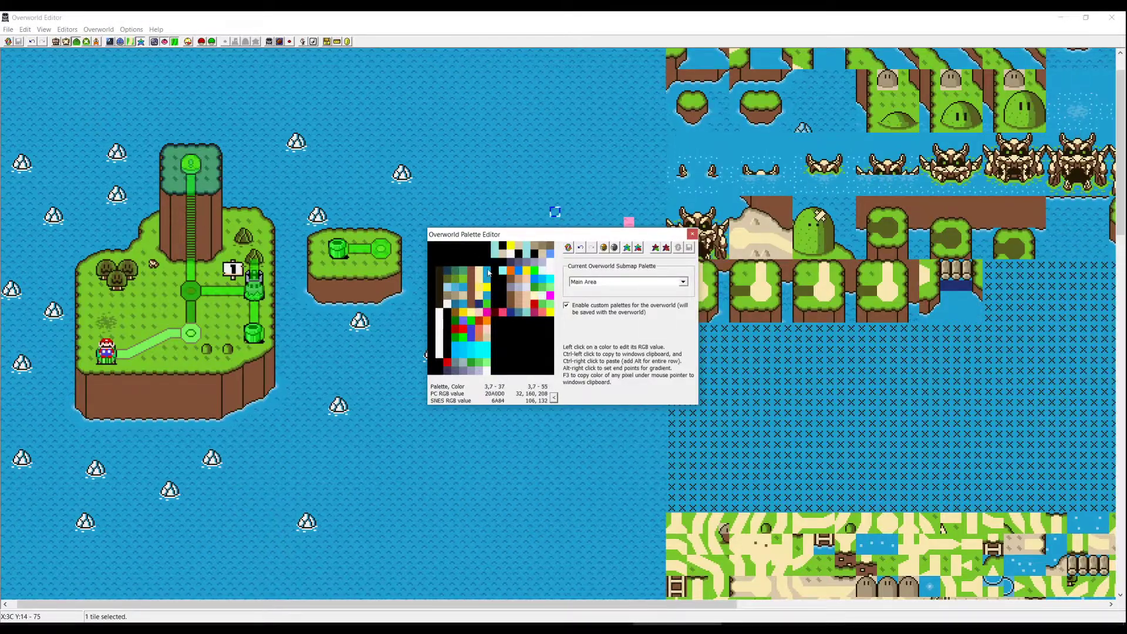
- Review the overworld's extra options, including the available path reveal speeds, and accept the settings
{"action": "left_click", "coordinate": [107, 32]}
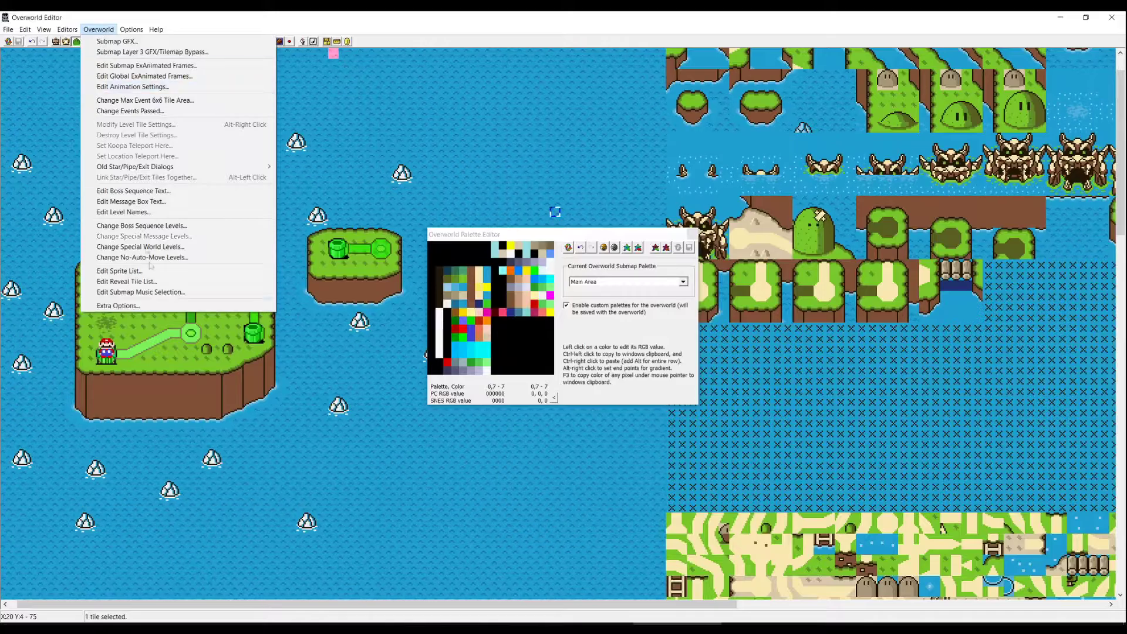
{"action": "left_click", "coordinate": [153, 304]}
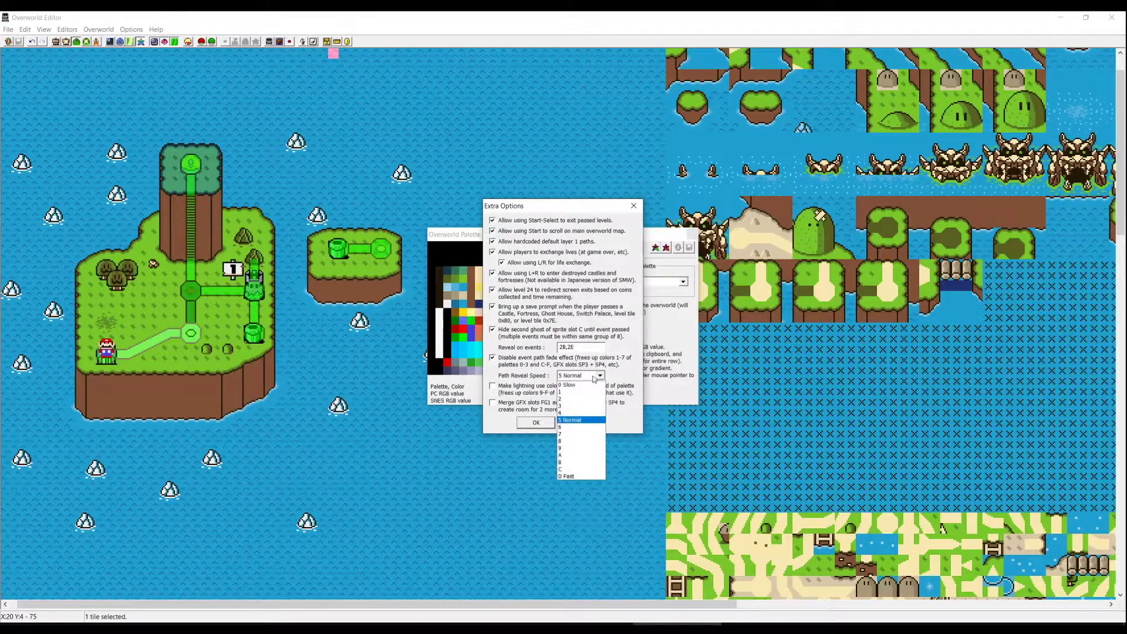
{"action": "left_click", "coordinate": [536, 423]}
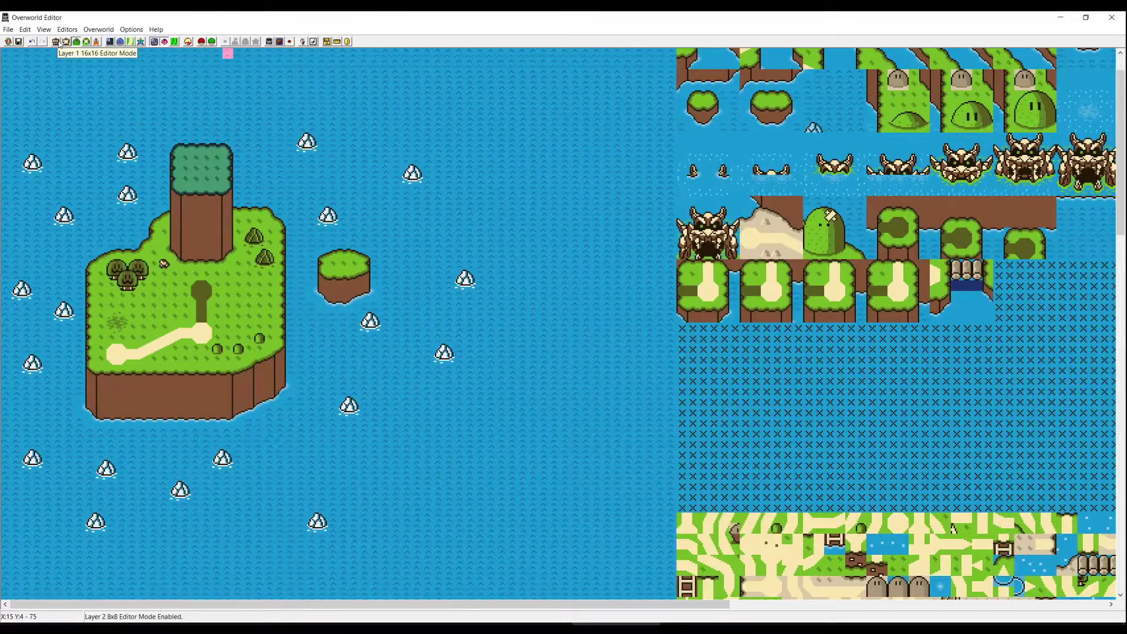
- Switch to Layer 1 16x16 editing and place a house at the path's start, a yellow level at its bend and a red level at its end
{"action": "left_click", "coordinate": [58, 42]}
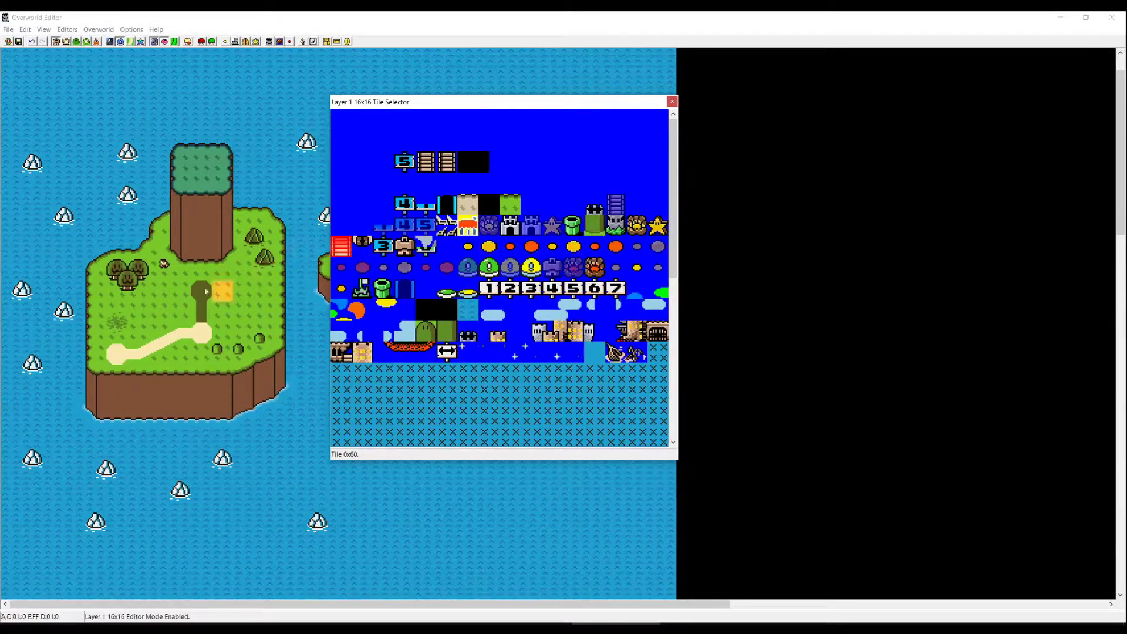
{"action": "left_click", "coordinate": [474, 302]}
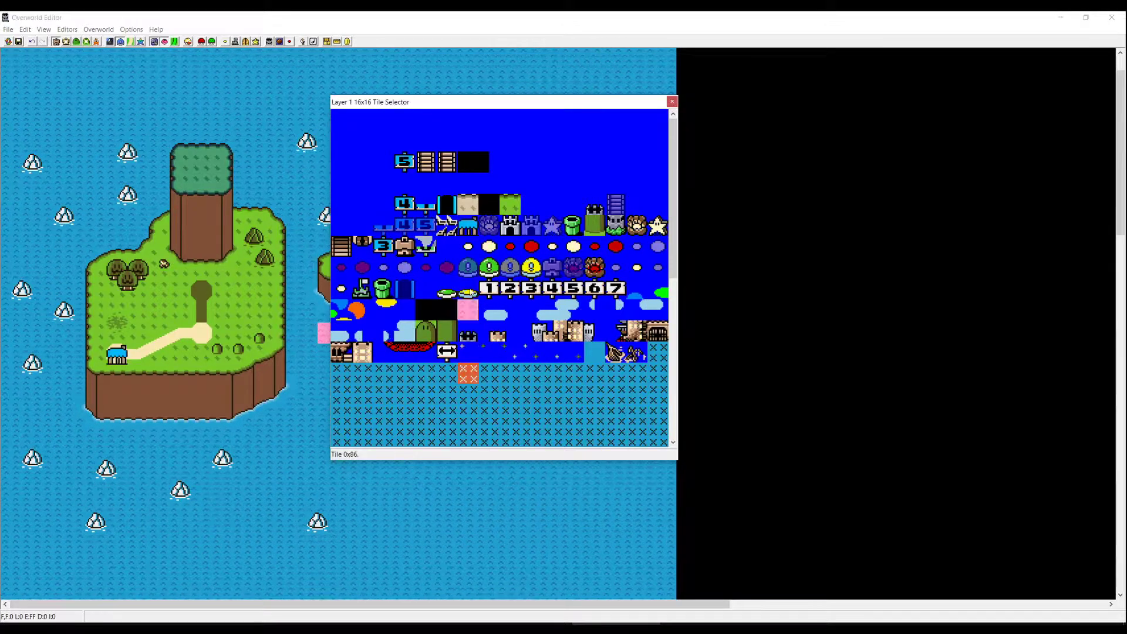
{"action": "left_click", "coordinate": [468, 248]}
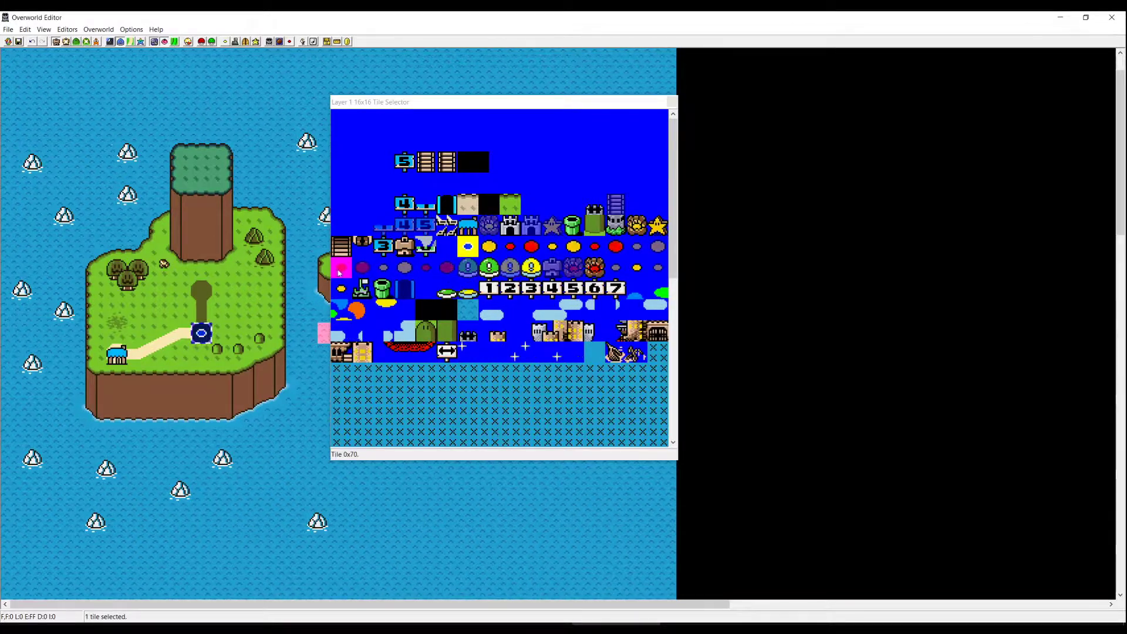
{"action": "right_click", "coordinate": [201, 290]}
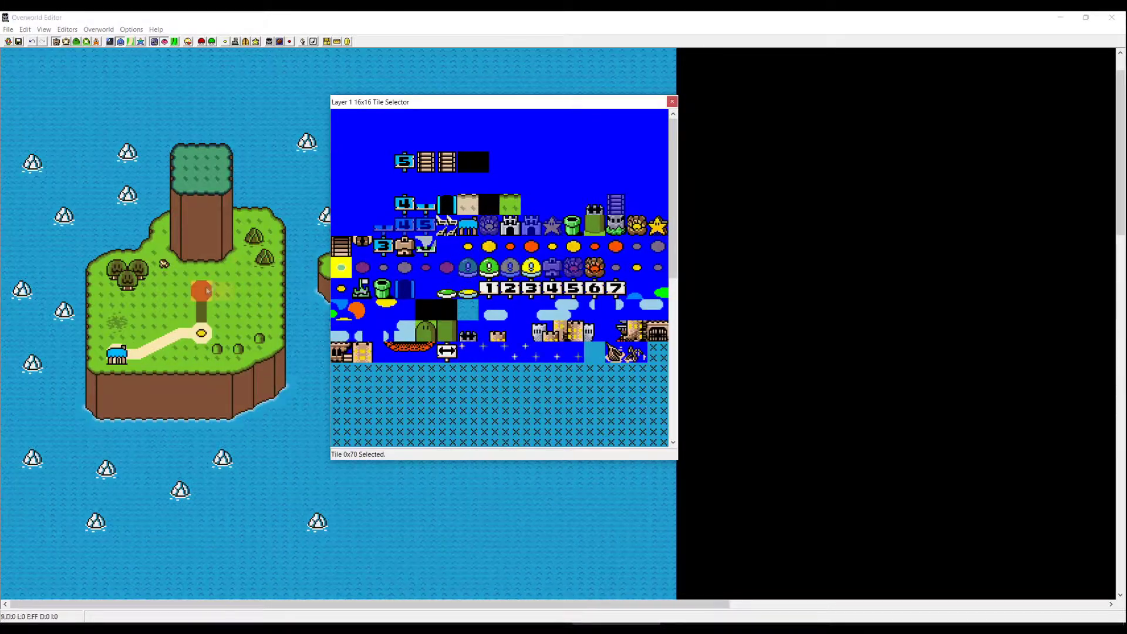
{"action": "left_click", "coordinate": [229, 331]}
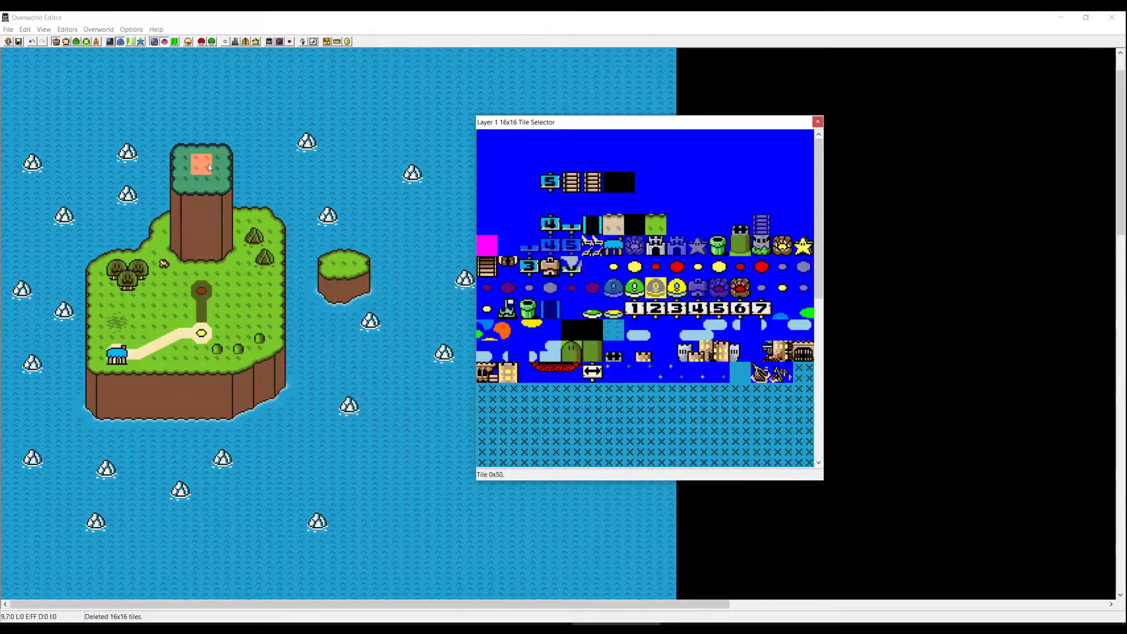
- Place a switch palace on the pillar's teal top and build a two-tile castle near the main island's eastern edge
{"action": "left_click", "coordinate": [762, 252]}
{"action": "left_click", "coordinate": [262, 292]}
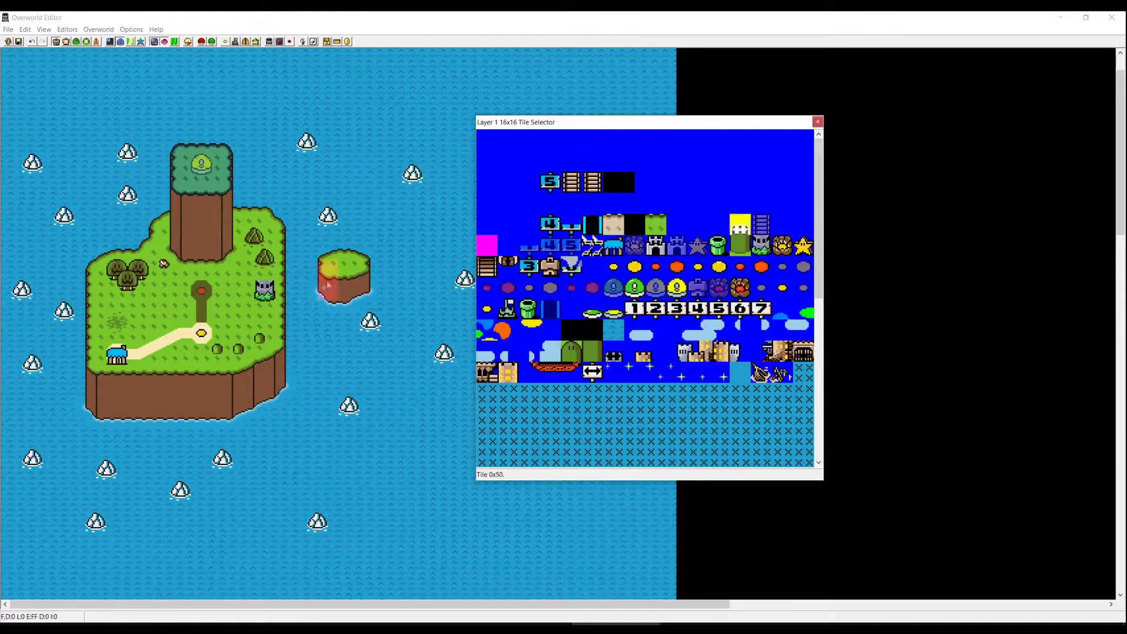
{"action": "left_click", "coordinate": [264, 270]}
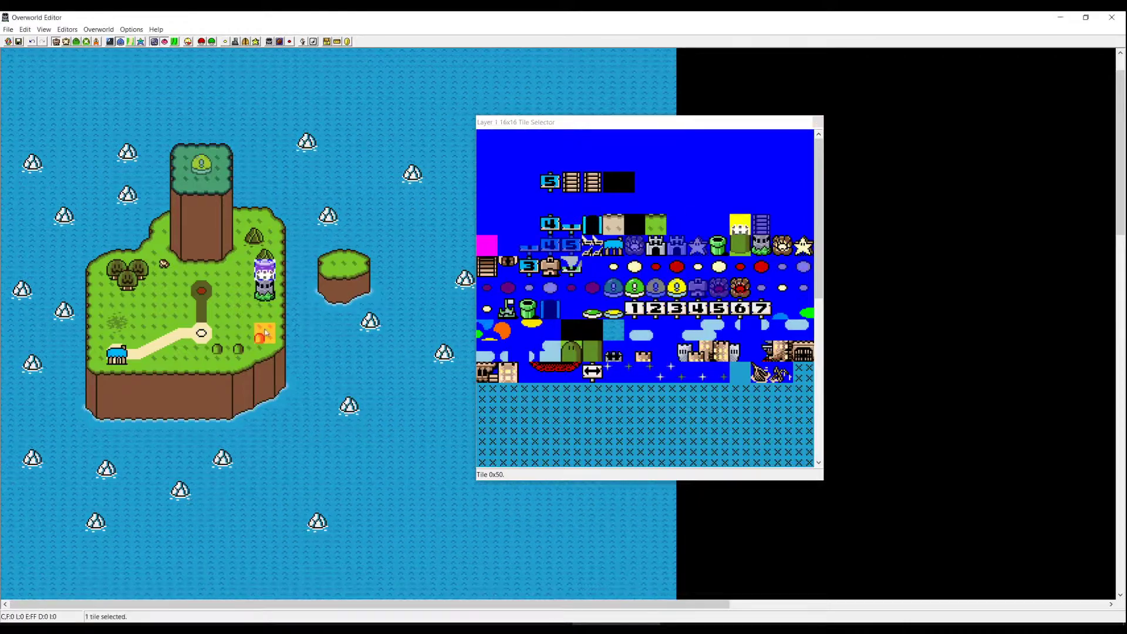
- Place a green pipe on the main island south of the castle and another on the small eastern island
{"action": "left_click", "coordinate": [720, 253]}
{"action": "right_click", "coordinate": [264, 333]}
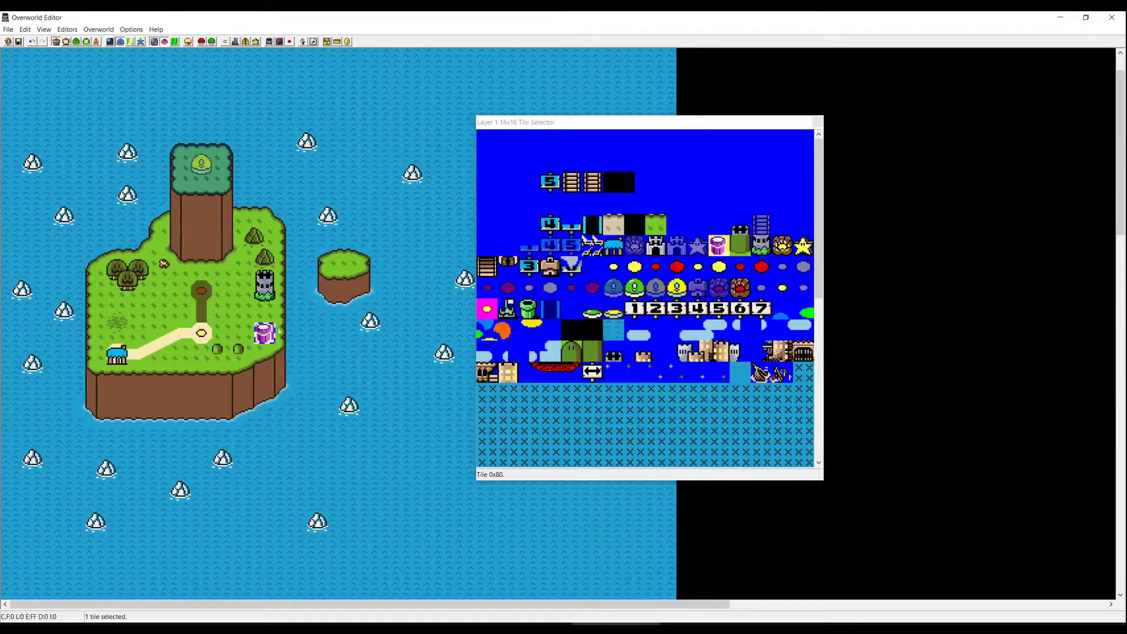
{"action": "right_click", "coordinate": [344, 258]}
- Enlarge the small eastern island on Layer 2 with additional grass, edge and cliff tiles
{"action": "key", "text": "3"}
{"action": "left_click_drag", "start_coordinate": [389, 264], "coordinate": [329, 248]}
{"action": "left_click_drag", "start_coordinate": [389, 308], "coordinate": [342, 231]}
{"action": "mouse_move", "coordinate": [353, 250]}
{"action": "left_mouse_down"}
{"action": "mouse_move", "coordinate": [396, 249]}
{"action": "mouse_move", "coordinate": [322, 257]}
{"action": "mouse_move", "coordinate": [332, 243]}
{"action": "left_mouse_up"}
{"action": "left_click", "coordinate": [386, 233]}
{"action": "right_click", "coordinate": [370, 234]}
{"action": "left_click", "coordinate": [324, 243]}
{"action": "right_click", "coordinate": [323, 254]}
{"action": "right_click", "coordinate": [324, 264]}
{"action": "right_click", "coordinate": [343, 275]}
{"action": "right_click", "coordinate": [370, 275]}
{"action": "left_click", "coordinate": [344, 305]}
{"action": "right_click", "coordinate": [364, 305]}
{"action": "left_click", "coordinate": [396, 285]}
{"action": "right_click", "coordinate": [364, 294]}
{"action": "right_click", "coordinate": [406, 259]}
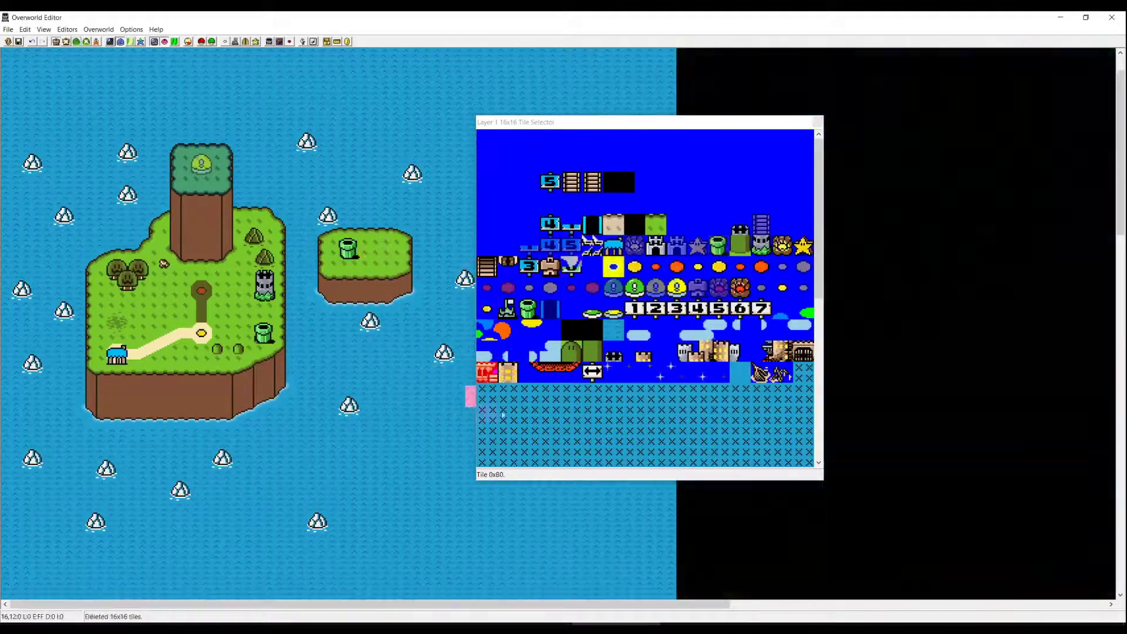
- Add a level tile east of the small island's pipe and a number 1 sign beside the castle
{"action": "left_click", "coordinate": [530, 290]}
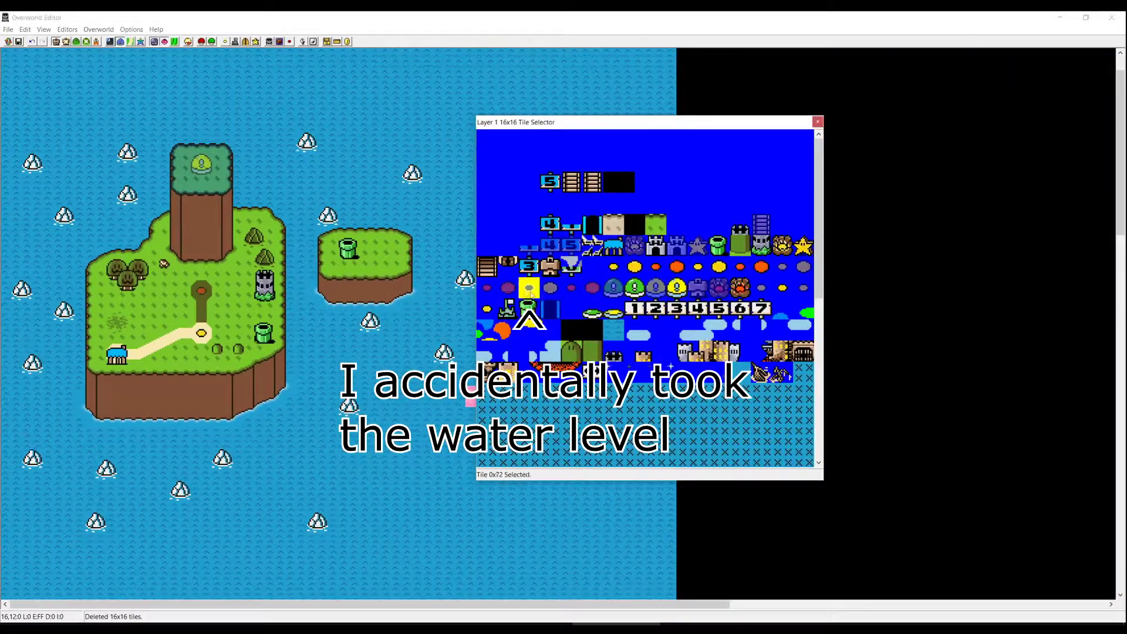
{"action": "left_click", "coordinate": [387, 250]}
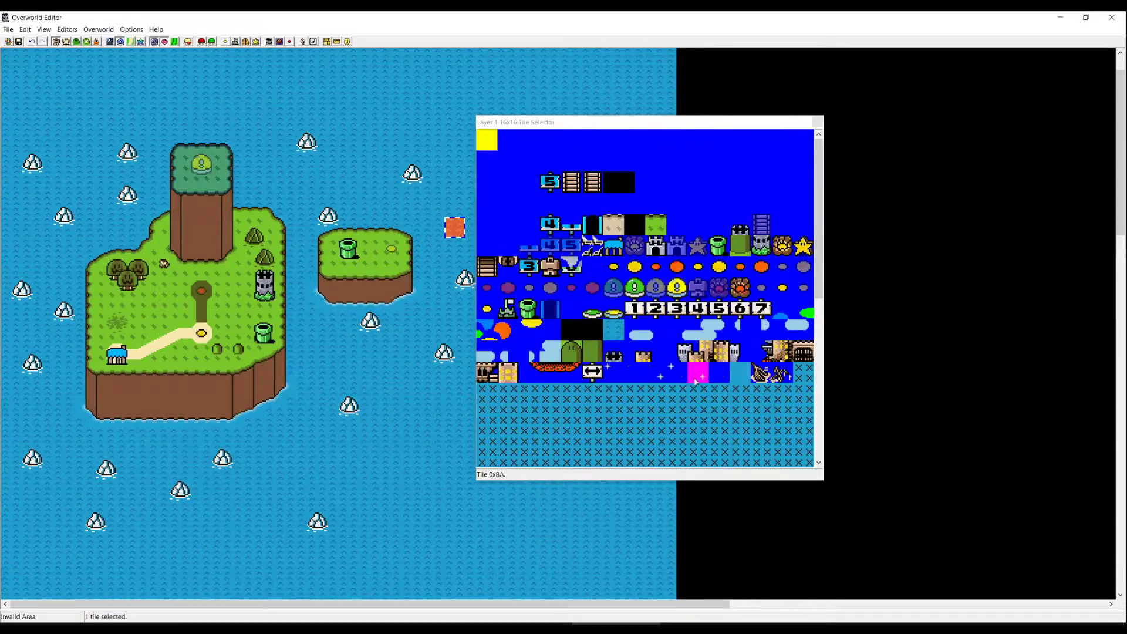
{"action": "left_click", "coordinate": [635, 309]}
{"action": "left_click", "coordinate": [244, 268]}
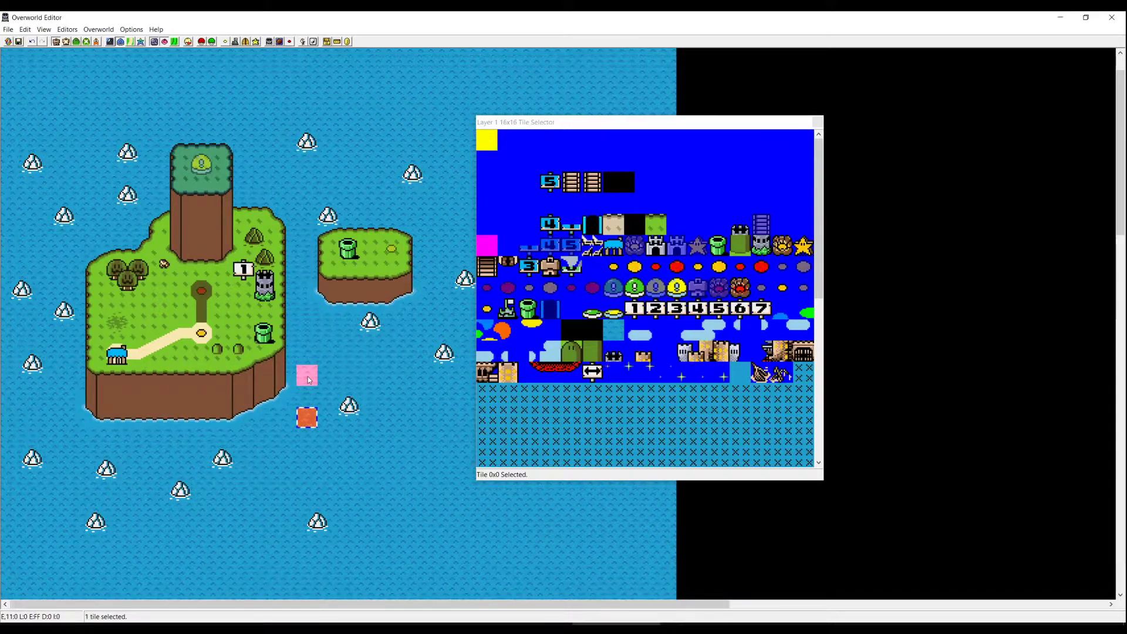
- Display the Layer 1 Mario paths and lay horizontal and slanted path tiles from the house to the first level
{"action": "left_click", "coordinate": [174, 42]}
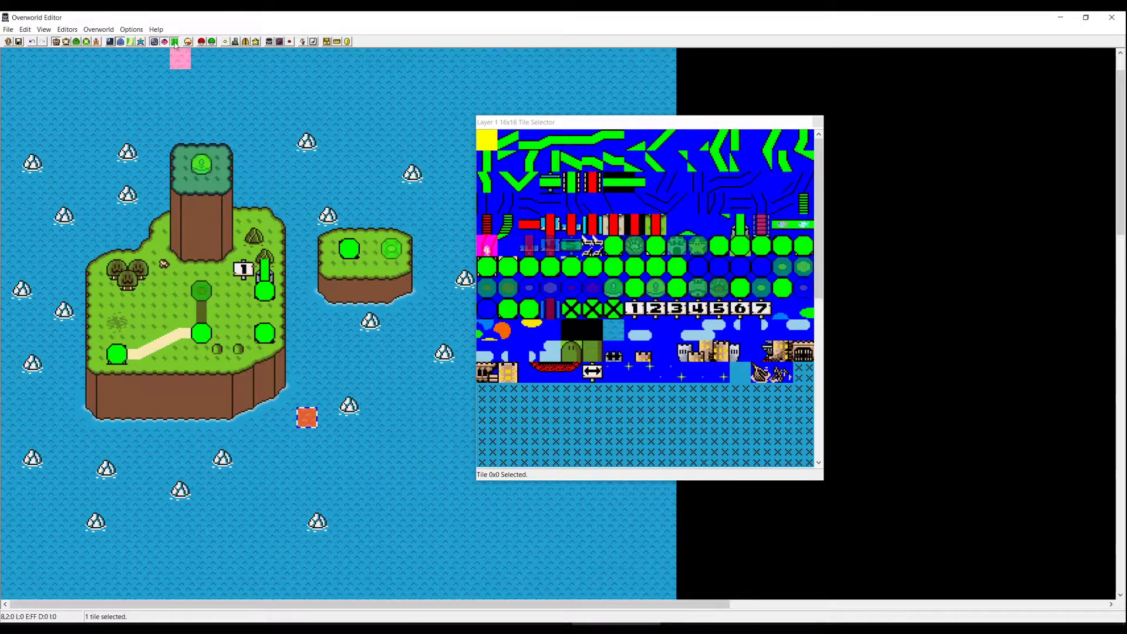
{"action": "left_click", "coordinate": [684, 361]}
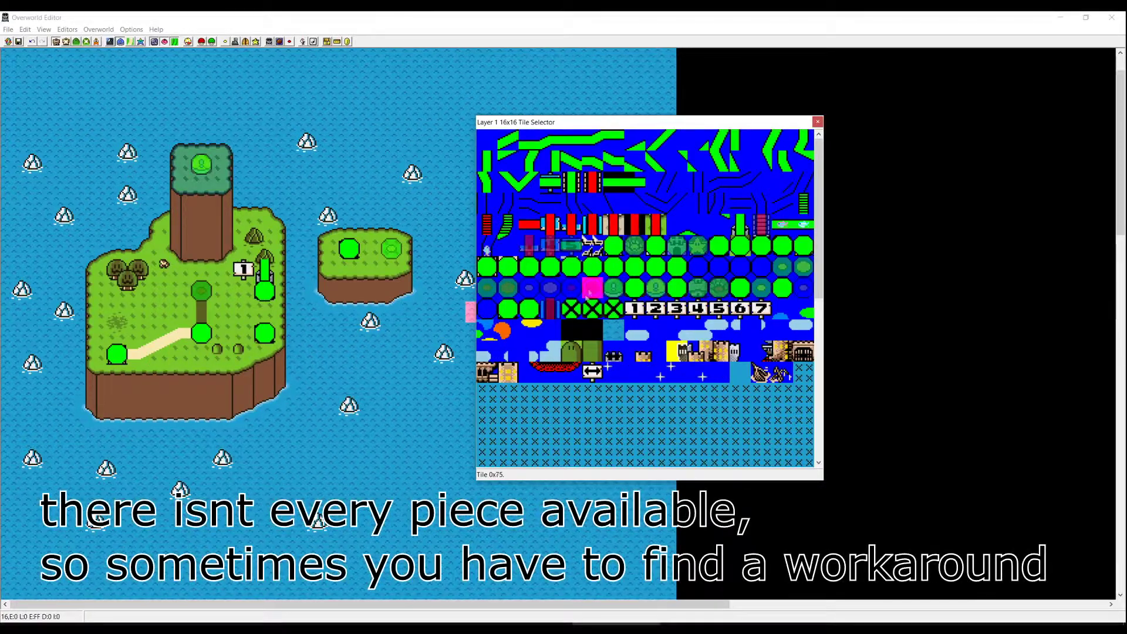
{"action": "left_click", "coordinate": [596, 144]}
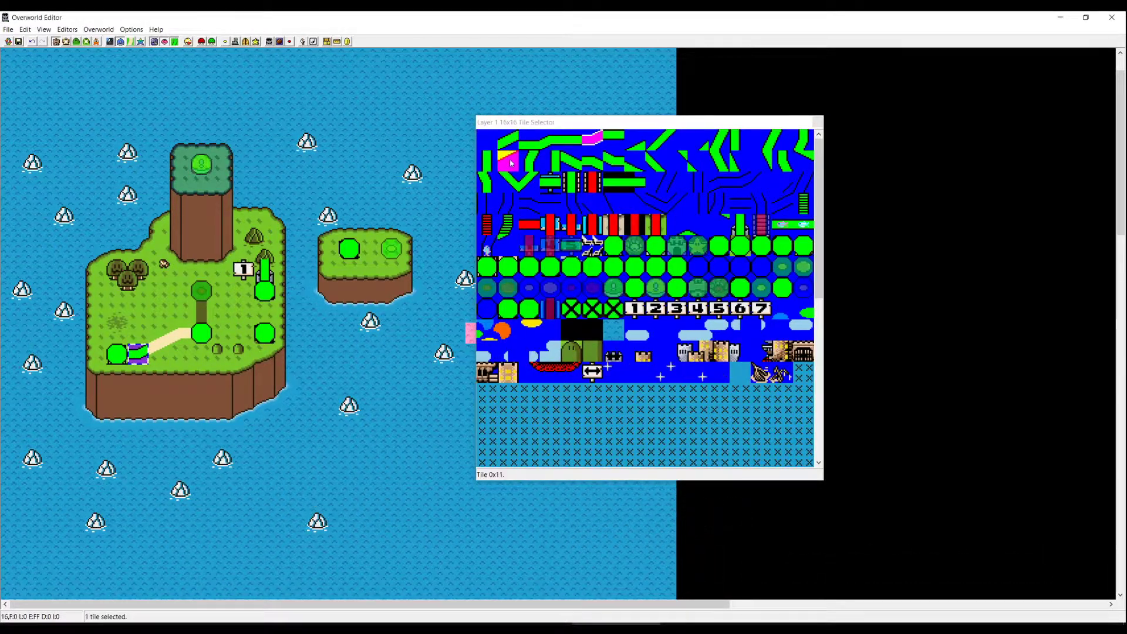
{"action": "left_click", "coordinate": [636, 145]}
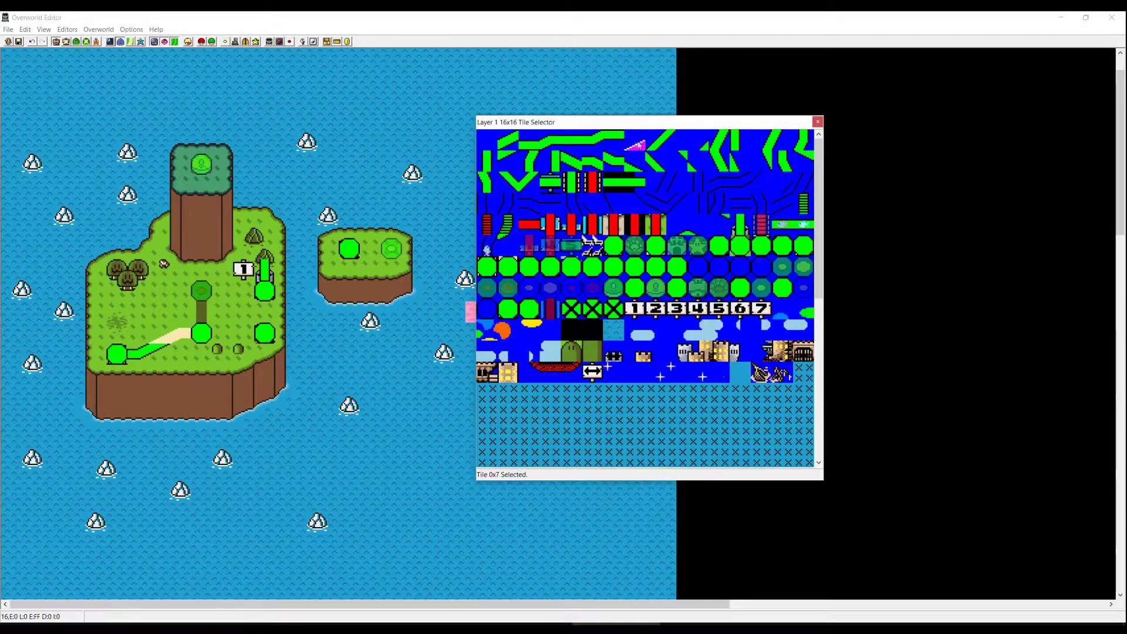
{"action": "left_click", "coordinate": [154, 336]}
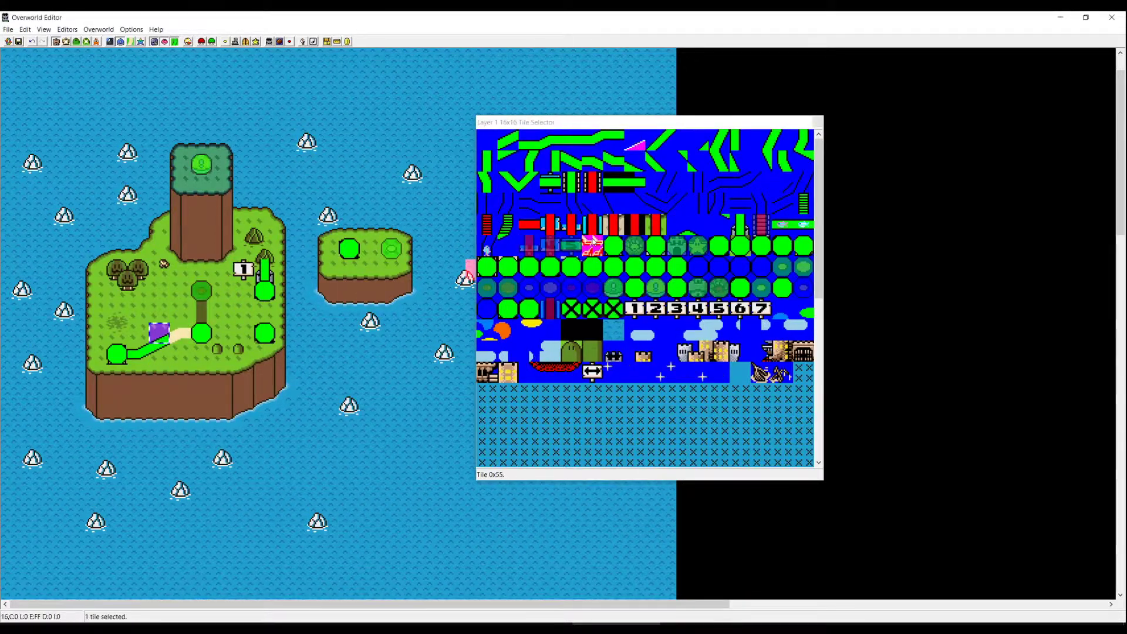
{"action": "left_click", "coordinate": [550, 140]}
{"action": "right_click", "coordinate": [180, 333]}
- Lay vertical path tiles from the first level north through the red level to the pillar's base
{"action": "left_click", "coordinate": [487, 161]}
{"action": "right_click", "coordinate": [202, 311]}
{"action": "right_click", "coordinate": [201, 270]}
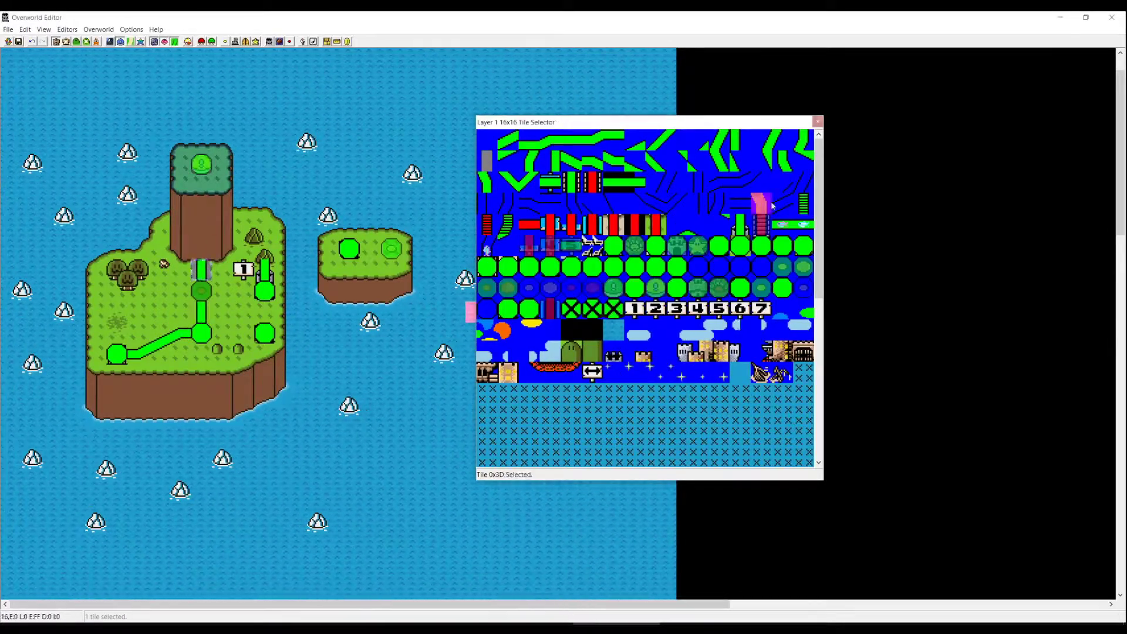
- Run a ladder path up the pillar to the switch palace and add the paths linking the castle, pipes and small island's level
{"action": "left_click", "coordinate": [806, 209]}
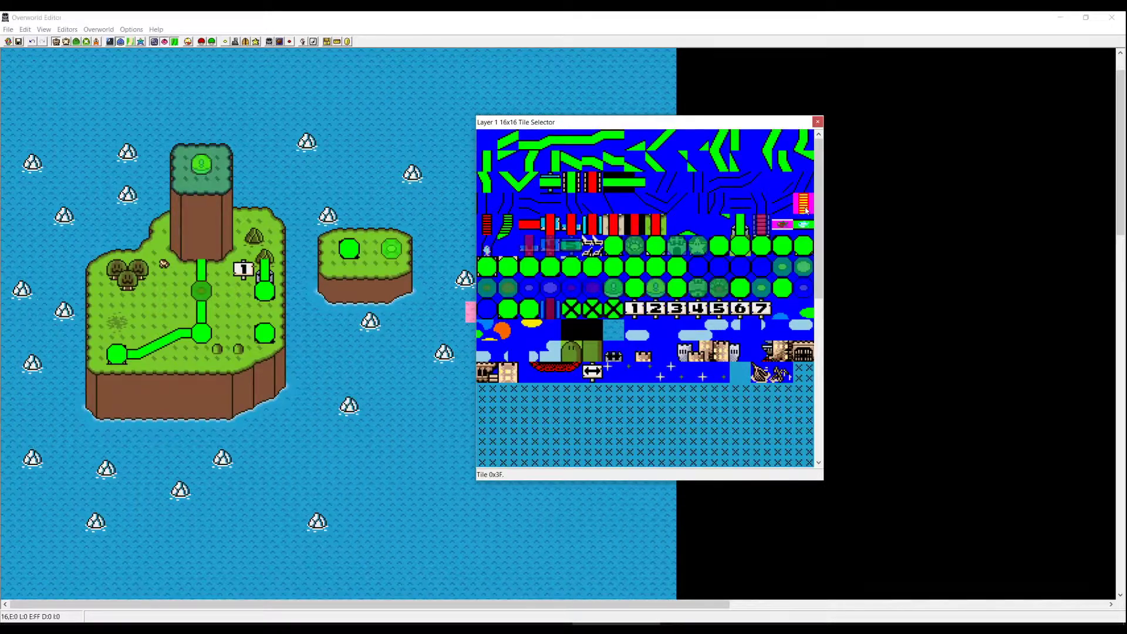
{"action": "left_click", "coordinate": [201, 241]}
{"action": "left_click_drag", "start_coordinate": [201, 241], "coordinate": [201, 198]}
{"action": "left_click", "coordinate": [487, 159]}
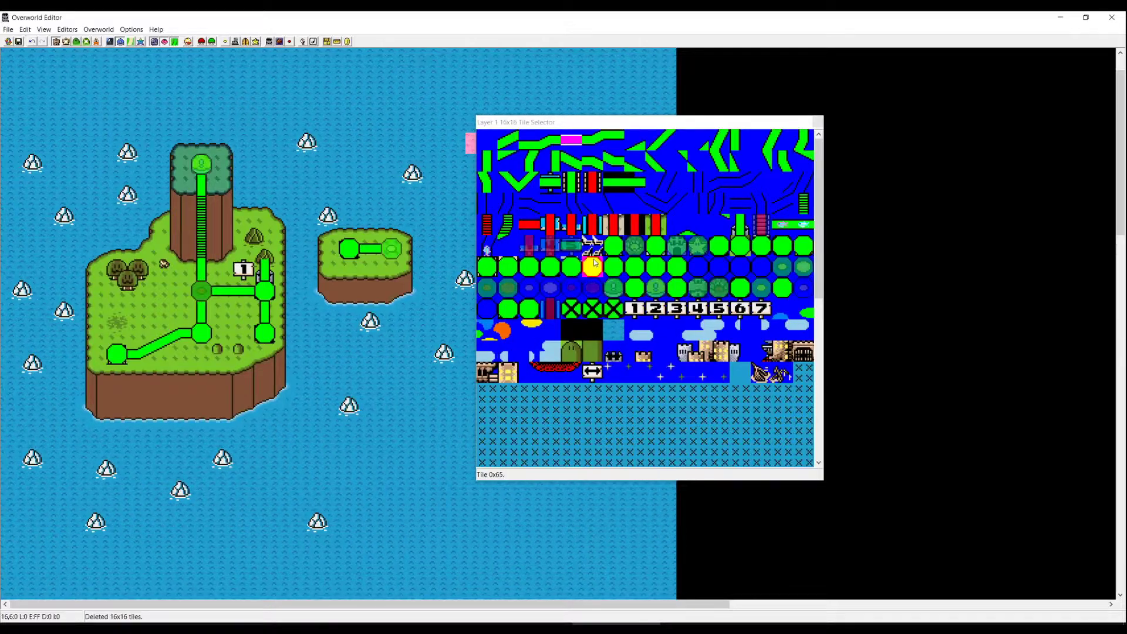
- Make all Mario paths translucent and save the overworld
{"action": "left_click", "coordinate": [45, 29]}
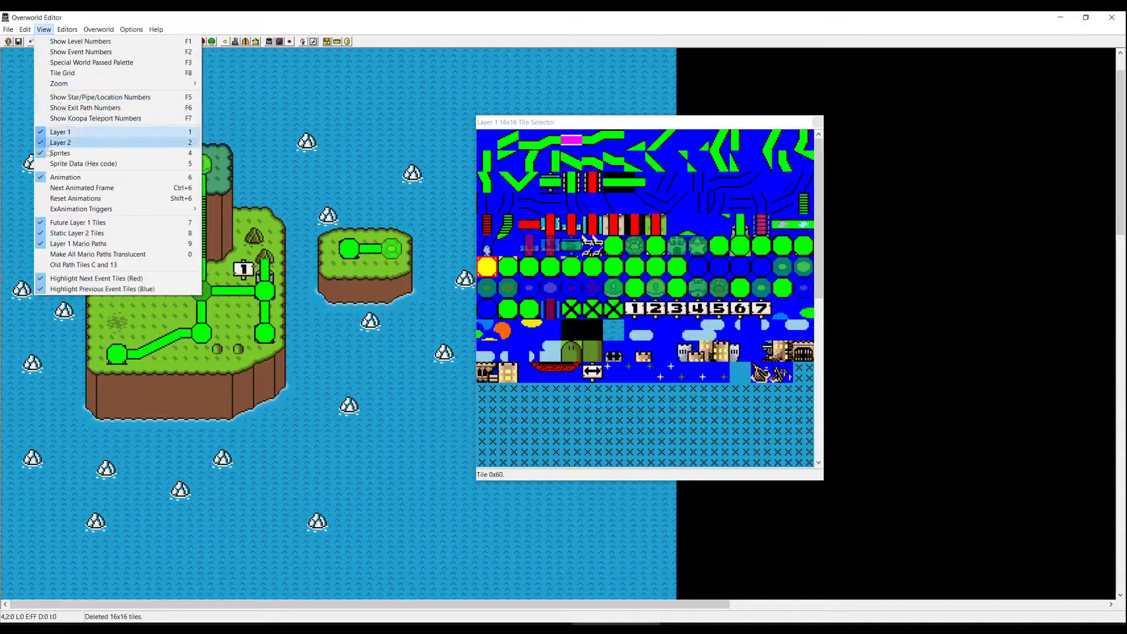
{"action": "left_click", "coordinate": [64, 254]}
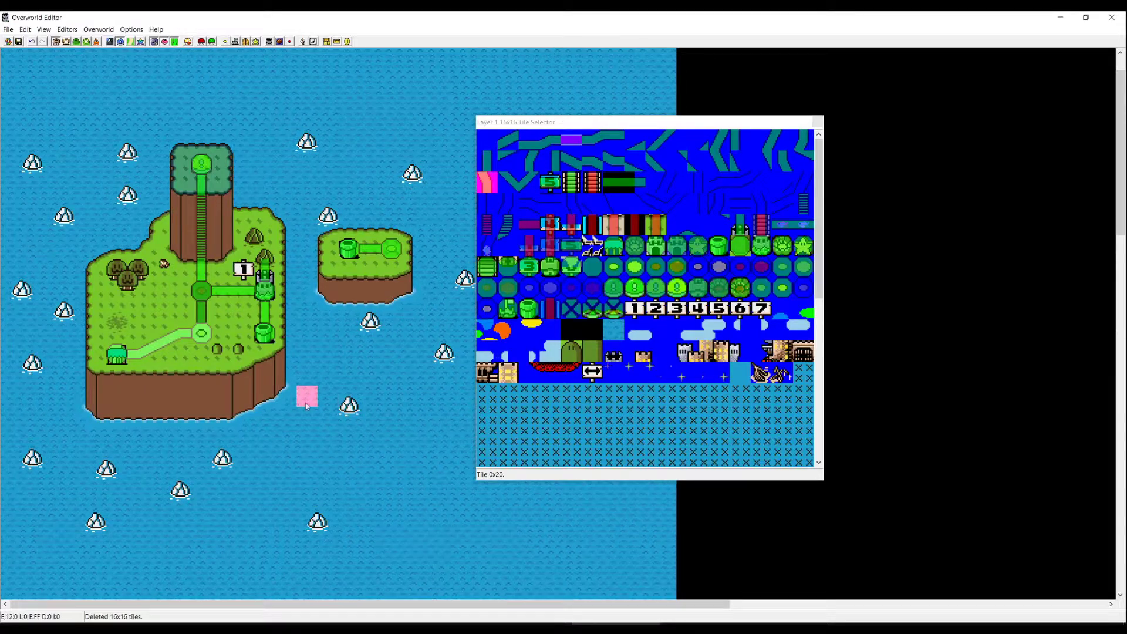
{"action": "key", "text": "ctrl+s"}
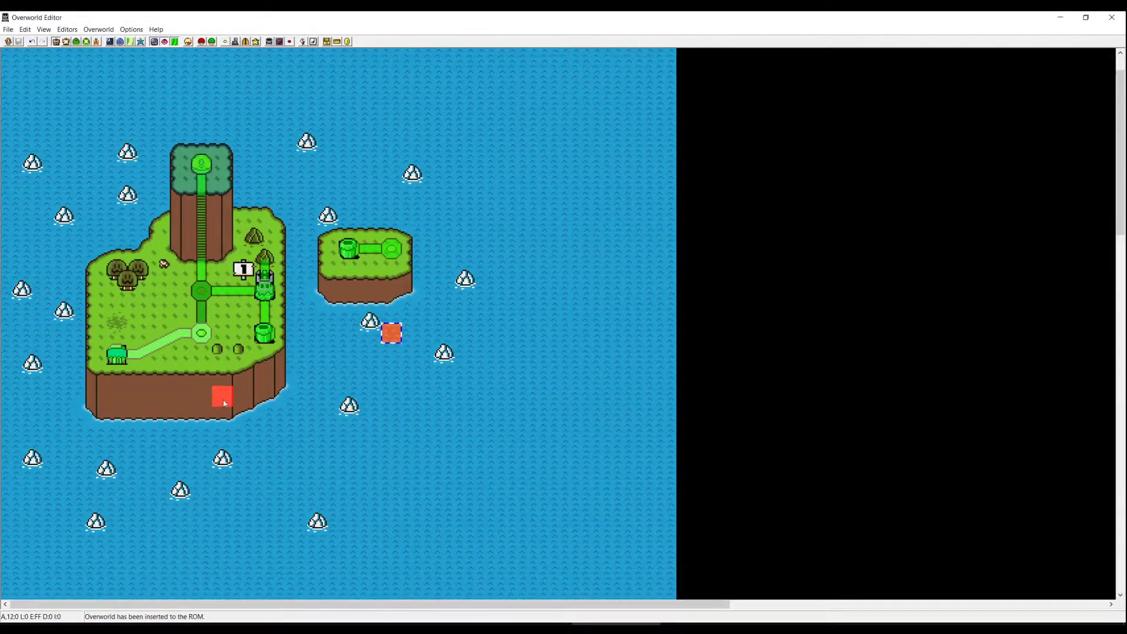
- Assign Level 105 to the first level tile at the path's bend and accept its settings
{"action": "left_click", "coordinate": [202, 340]}
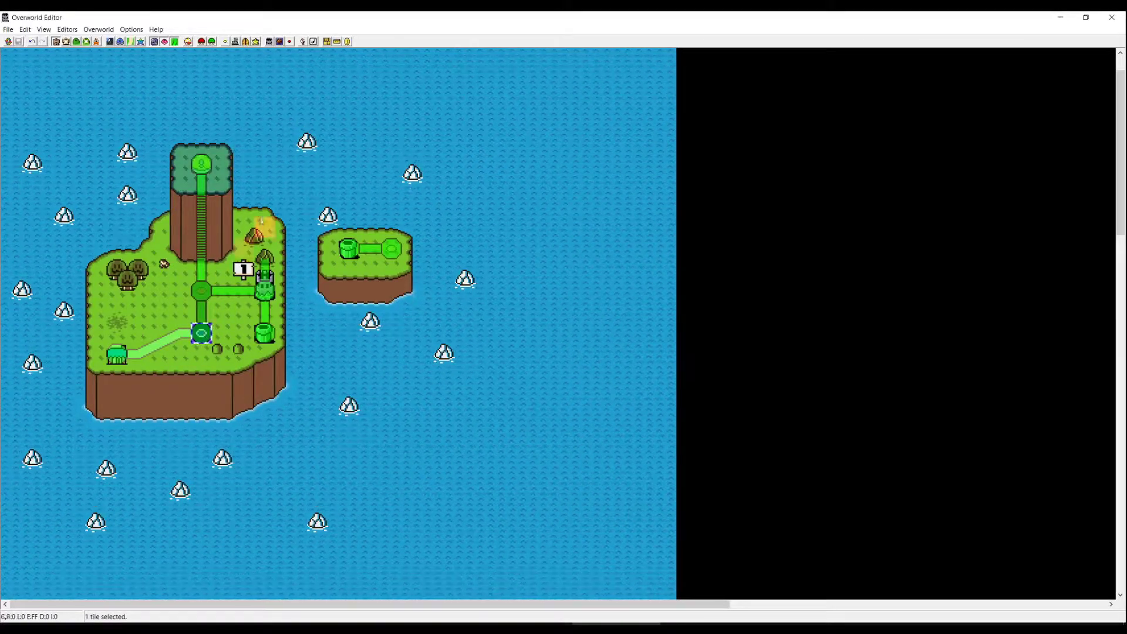
{"action": "left_click", "coordinate": [225, 42]}
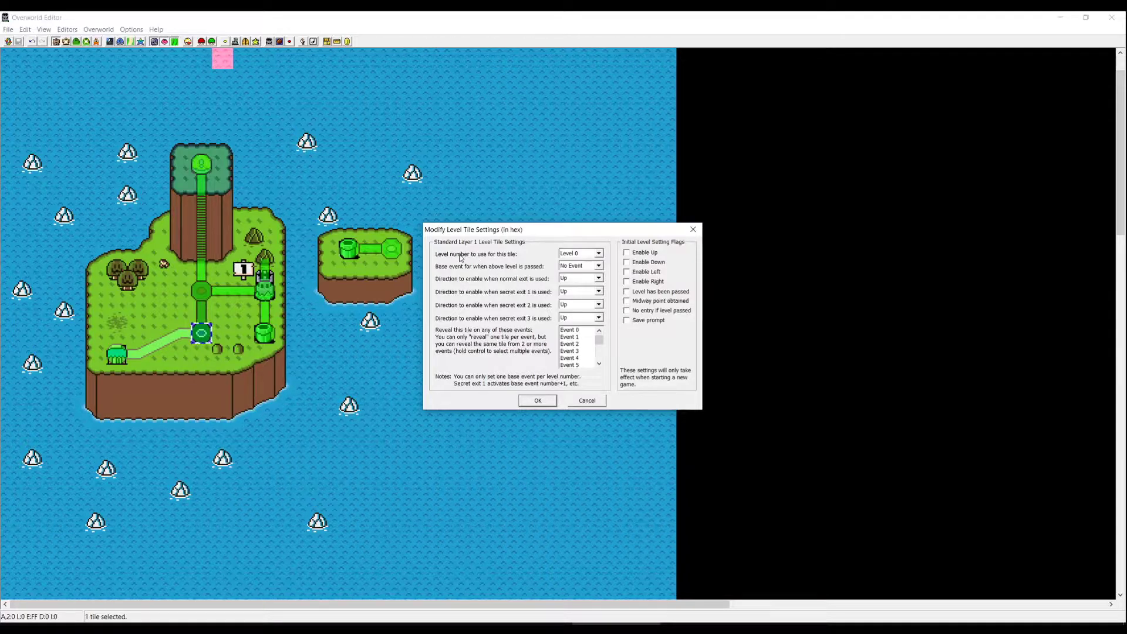
{"action": "left_click", "coordinate": [597, 253]}
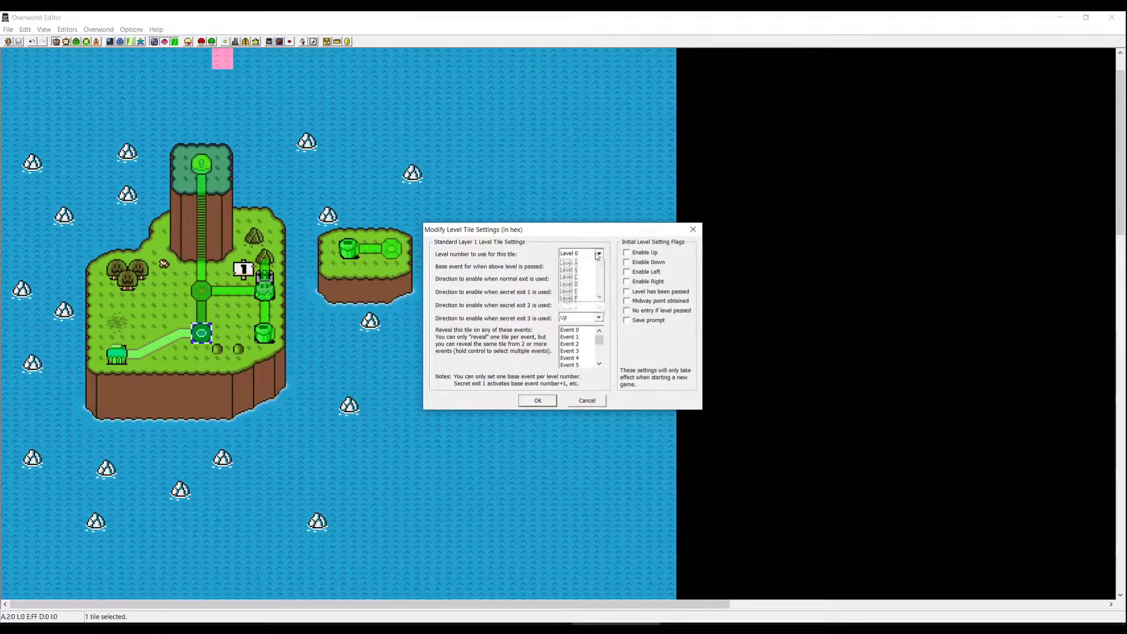
{"action": "left_click_drag", "start_coordinate": [600, 273], "coordinate": [600, 302]}
{"action": "left_click", "coordinate": [573, 333]}
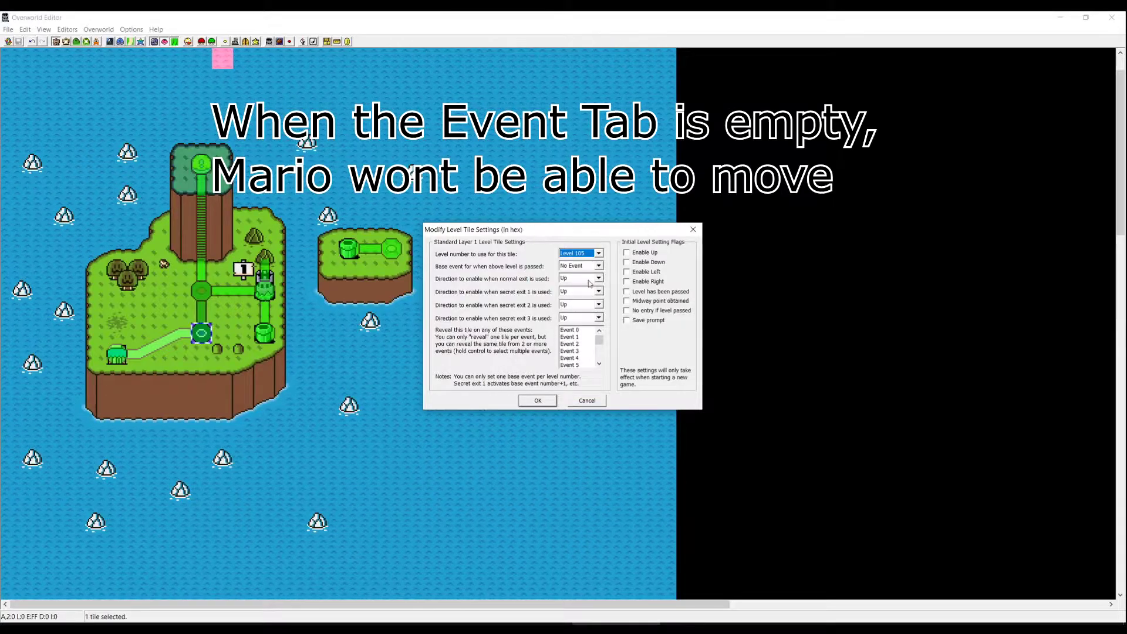
{"action": "left_click", "coordinate": [538, 399]}
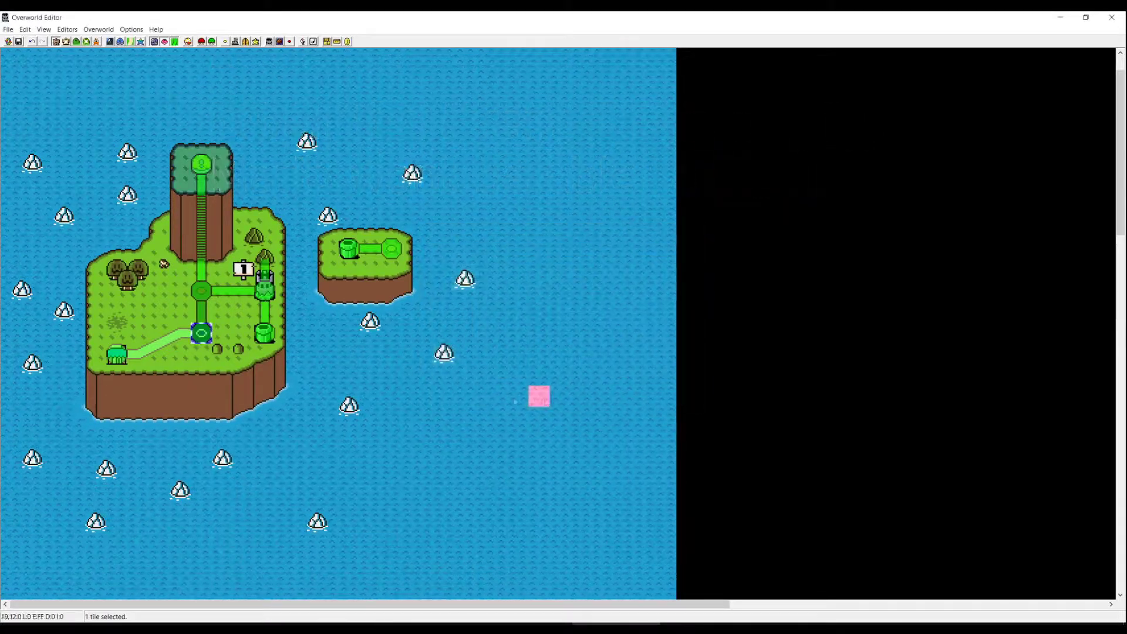
- Assign Level 104 to the house tile, enable its rightward direction initially, and save the overworld
{"action": "double_click", "coordinate": [118, 357]}
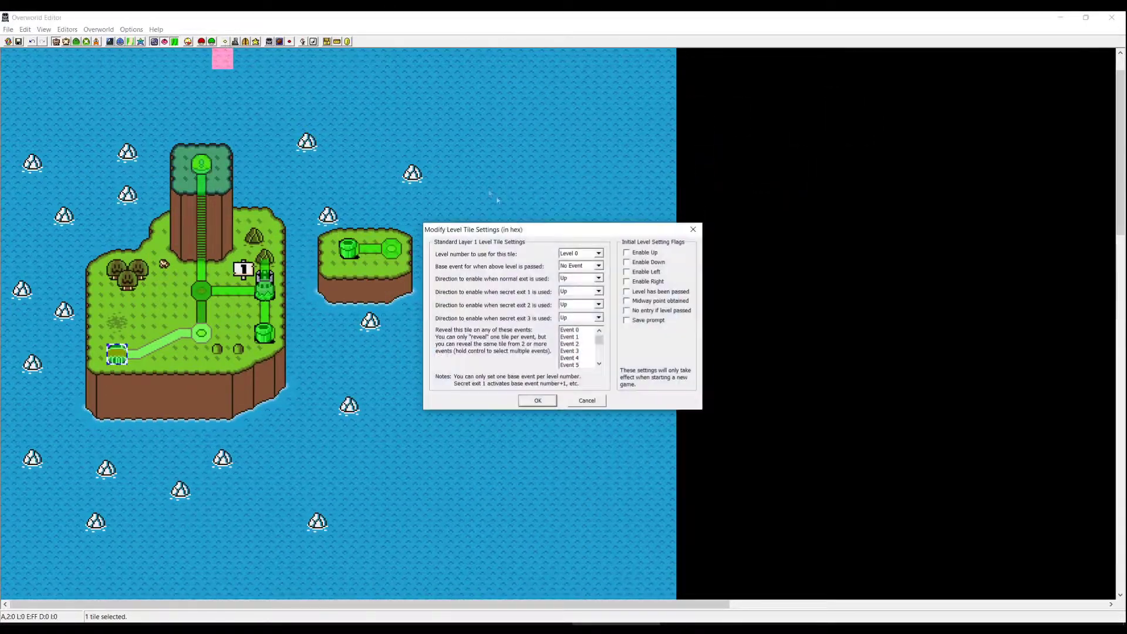
{"action": "left_click", "coordinate": [596, 254]}
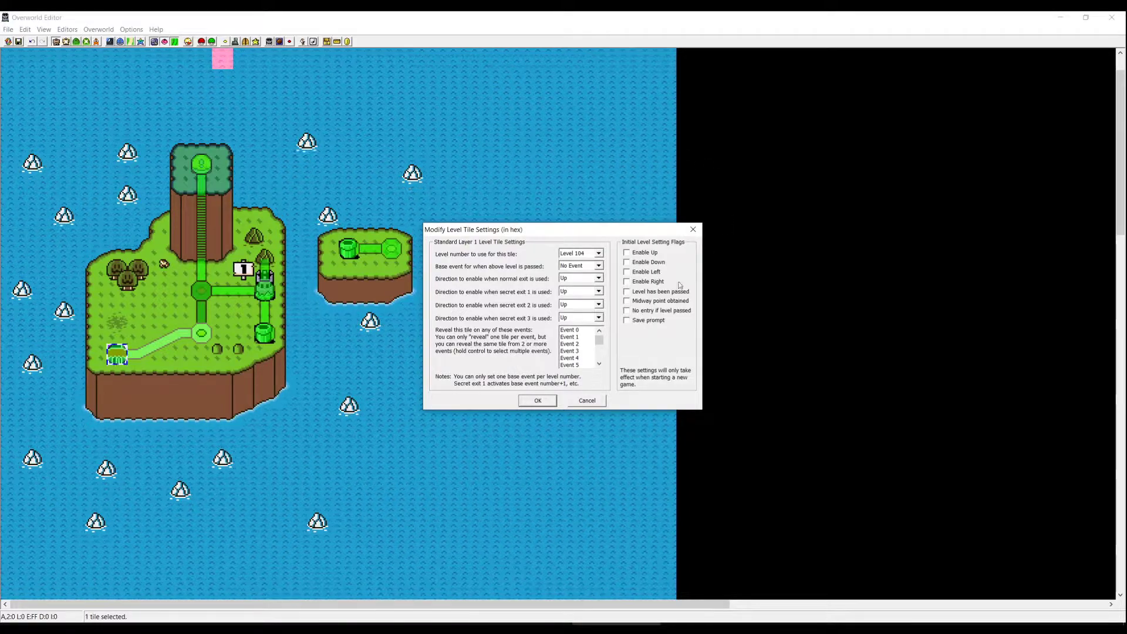
{"action": "left_click", "coordinate": [648, 284]}
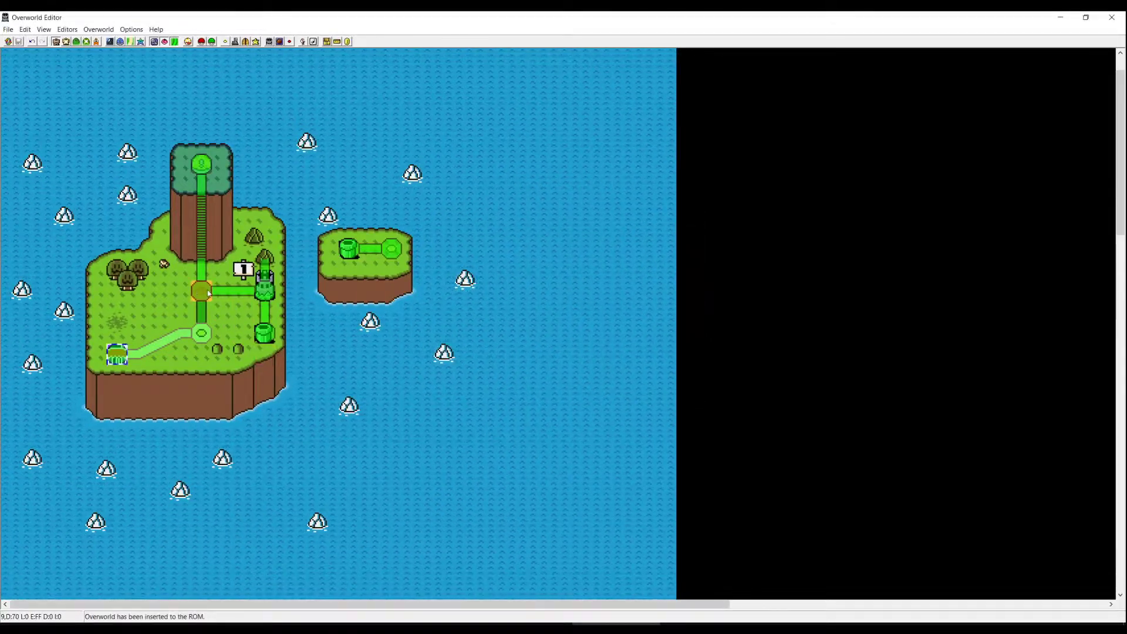
- Assign Level 106 to the dark tile at the path junction and enable Right for its normal exit
{"action": "left_click", "coordinate": [208, 294]}
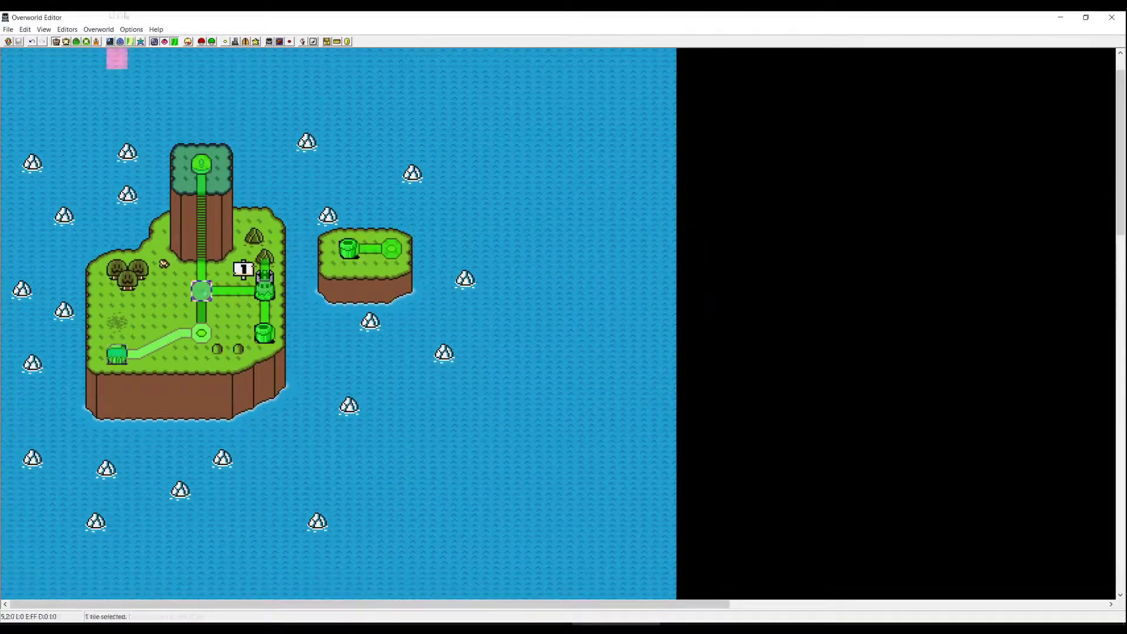
{"action": "left_click", "coordinate": [225, 42]}
{"action": "left_click", "coordinate": [599, 254]}
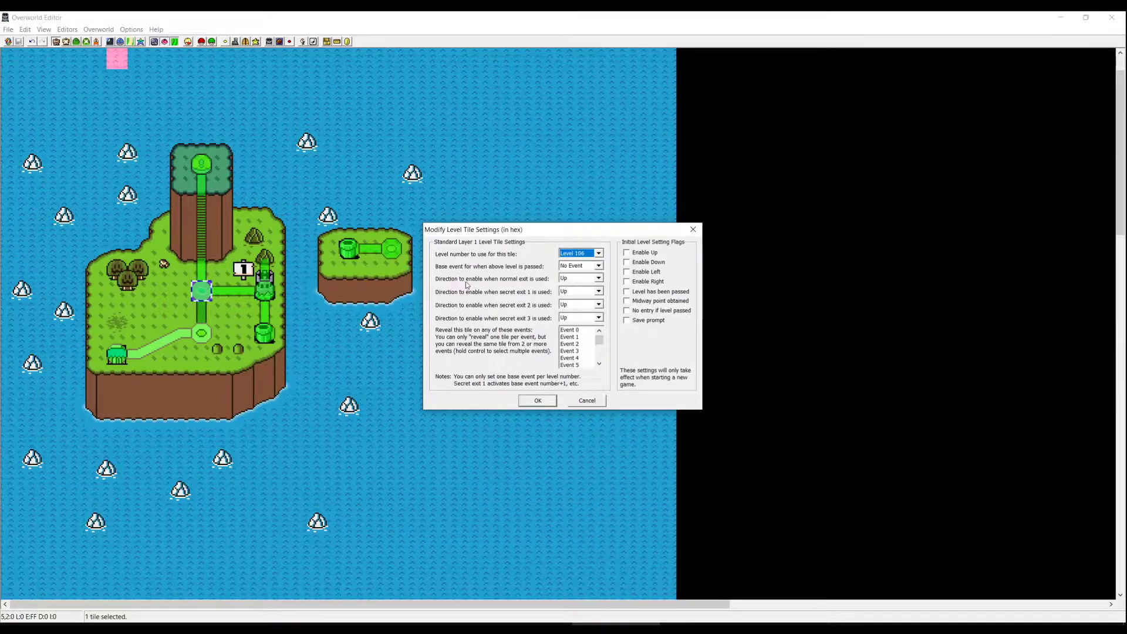
{"action": "left_click", "coordinate": [584, 279]}
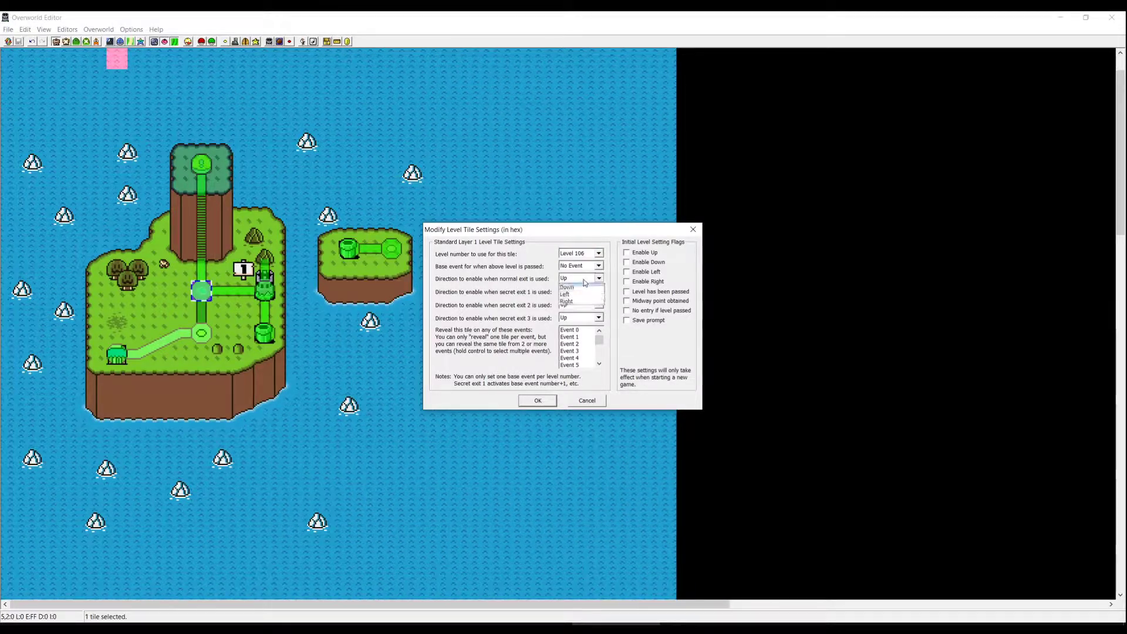
{"action": "left_click", "coordinate": [577, 301]}
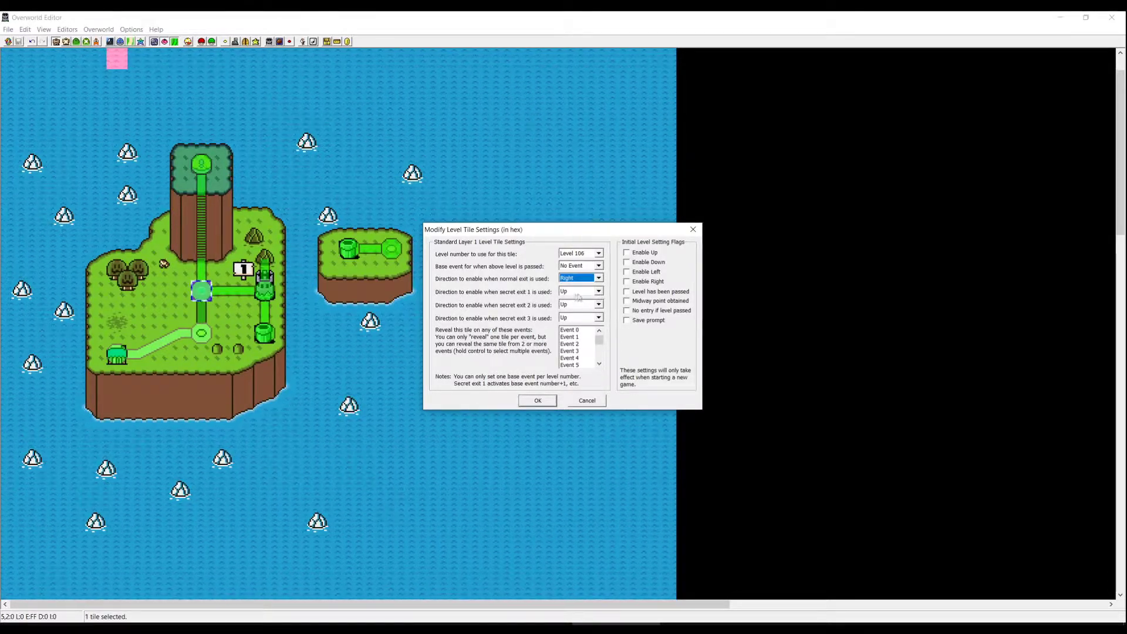
{"action": "left_click", "coordinate": [537, 401]}
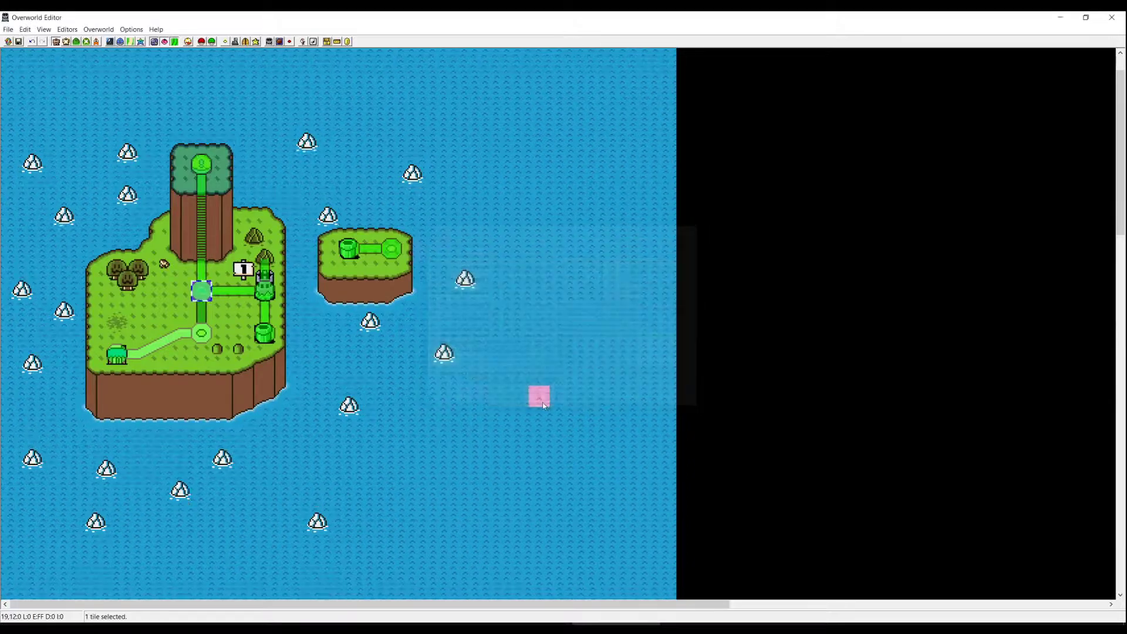
- Assign Level 107 to the castle tile and enable Down for its normal exit
{"action": "double_click", "coordinate": [266, 299]}
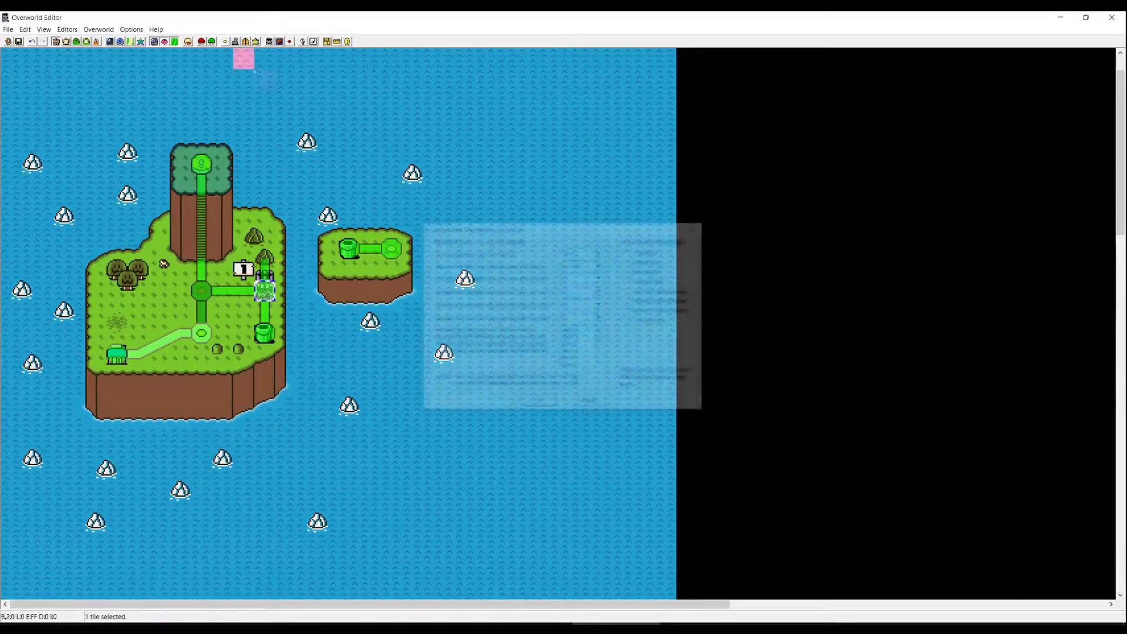
{"action": "left_click", "coordinate": [598, 253]}
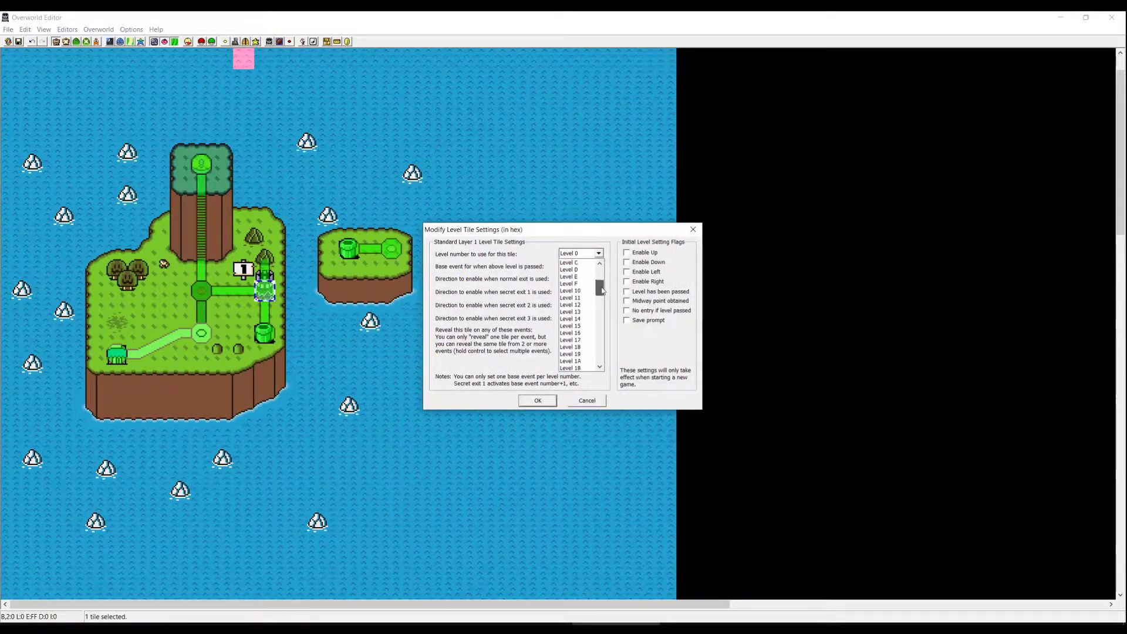
{"action": "left_click_drag", "start_coordinate": [602, 303], "coordinate": [602, 307]}
{"action": "left_click", "coordinate": [578, 347]}
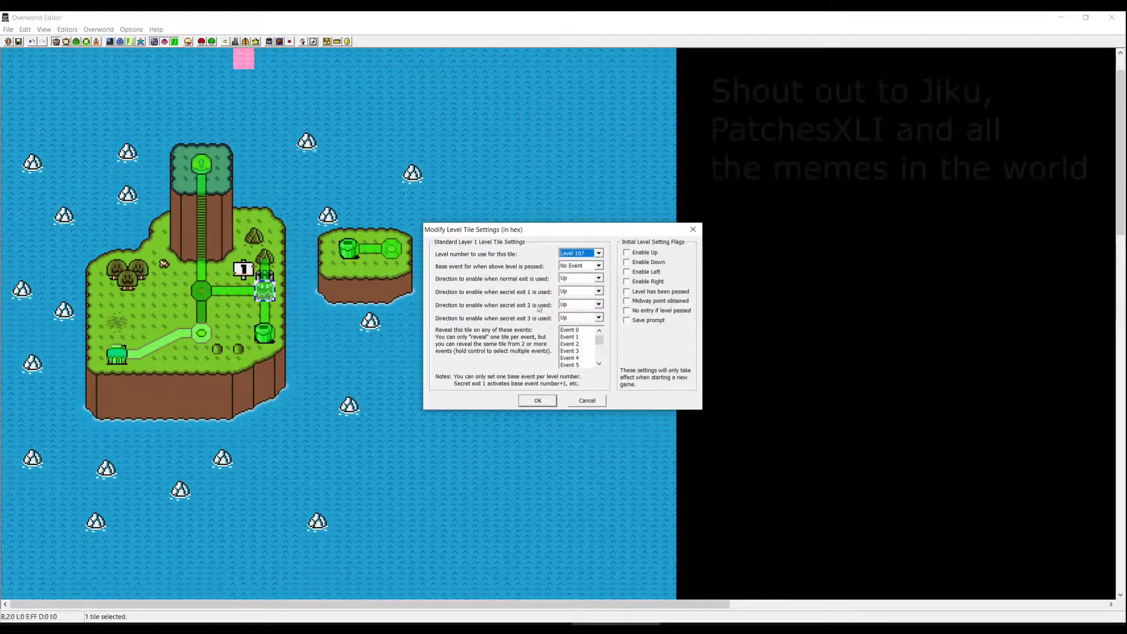
{"action": "left_click", "coordinate": [585, 279]}
{"action": "left_click", "coordinate": [579, 295]}
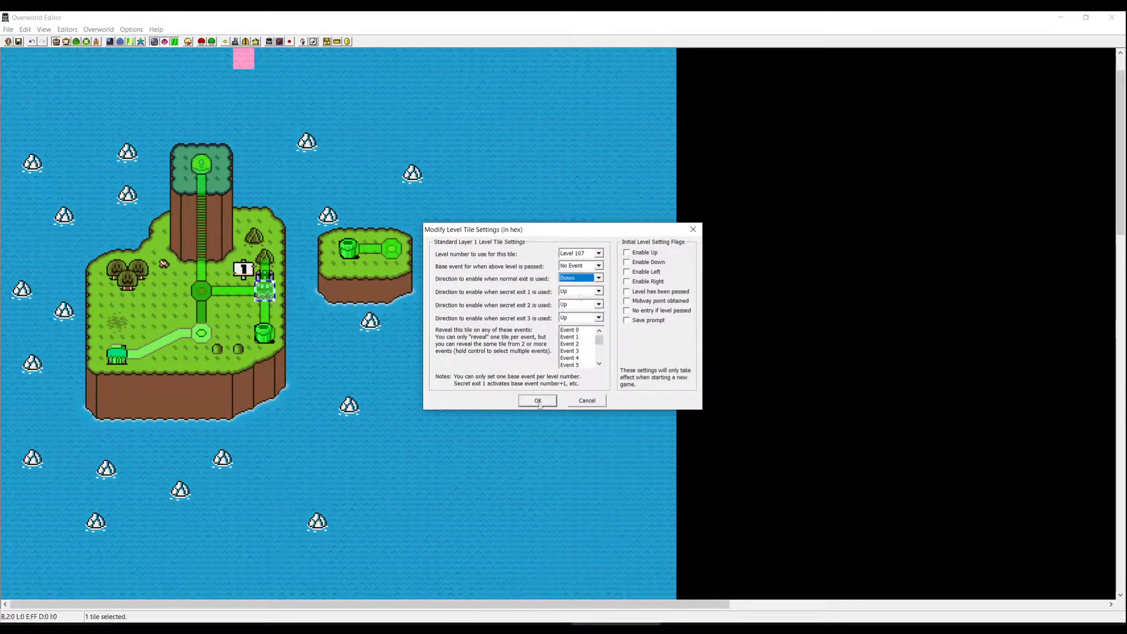
{"action": "left_click", "coordinate": [538, 401]}
- Assign a level number to the switch palace tile on top of the pillar
{"action": "left_click", "coordinate": [202, 164]}
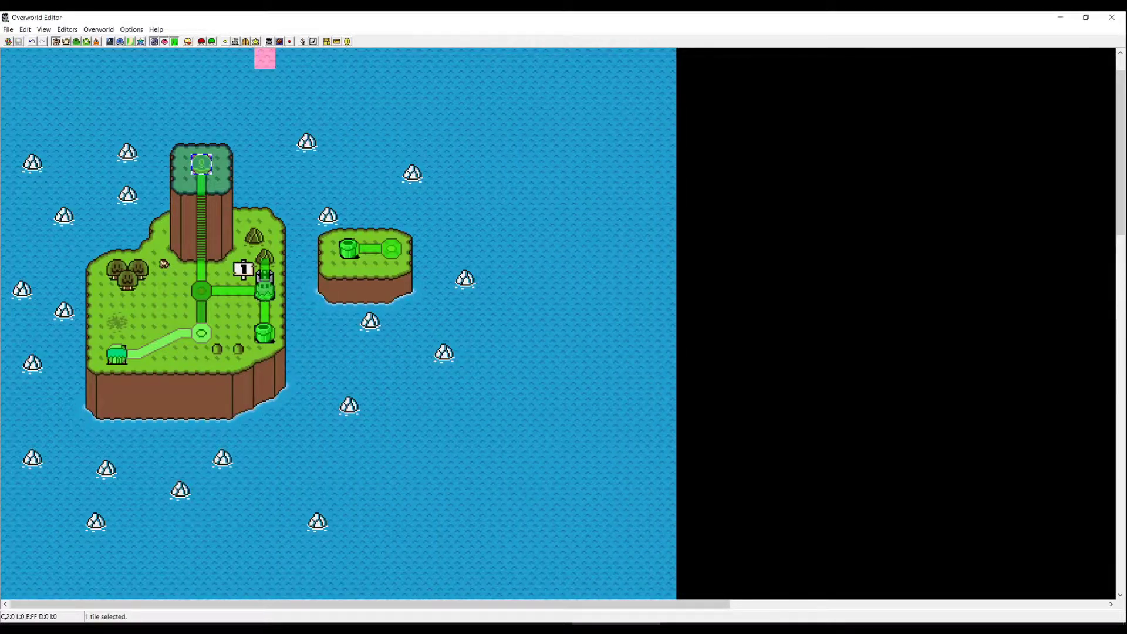
{"action": "left_click", "coordinate": [224, 41]}
{"action": "left_click", "coordinate": [599, 255]}
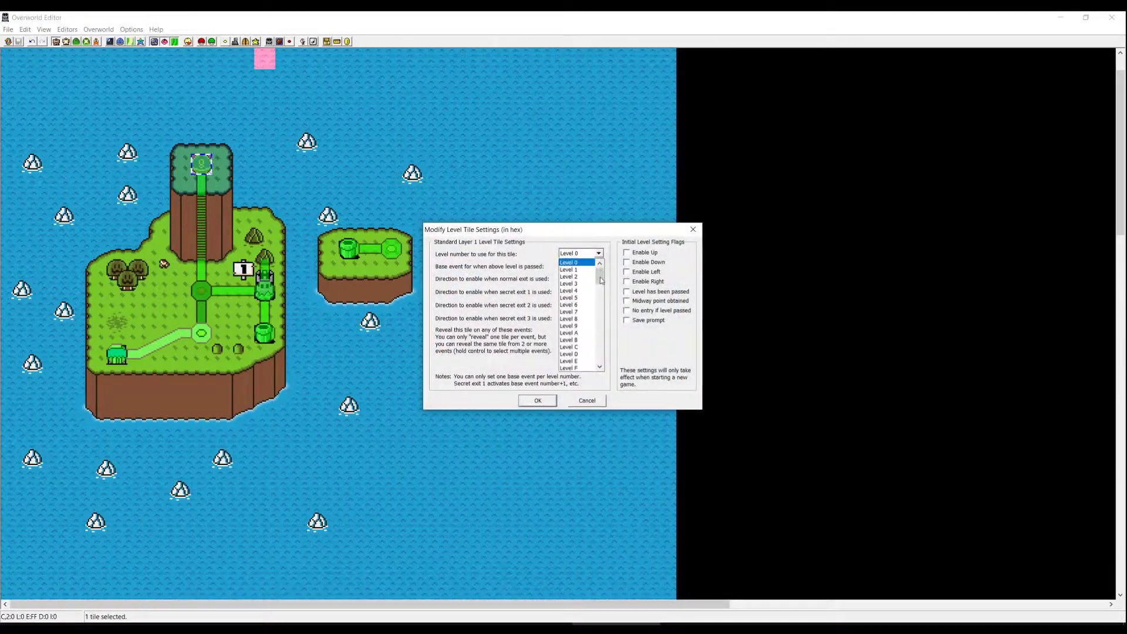
{"action": "scroll", "coordinate": [601, 280], "scroll_direction": "down", "scroll_amount": 3}
{"action": "left_click", "coordinate": [568, 332]}
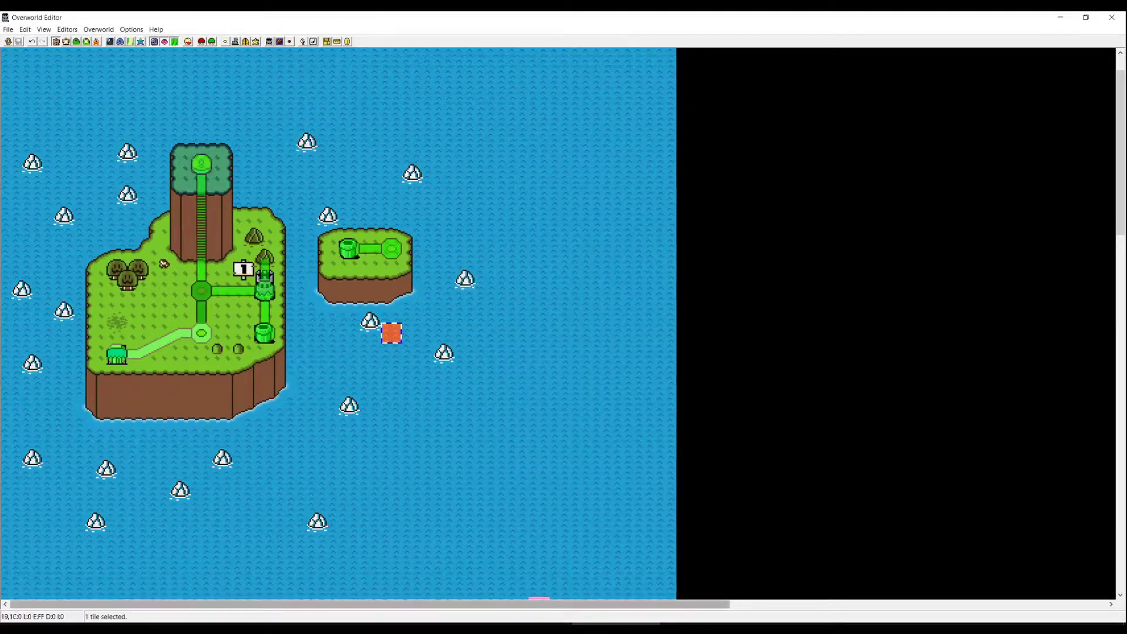
- Switch to the Lunar Magic level editor, go to level 106 and place a Normal Exit Goal Point Tape past the end of the terrain
{"action": "left_click", "coordinate": [539, 623]}
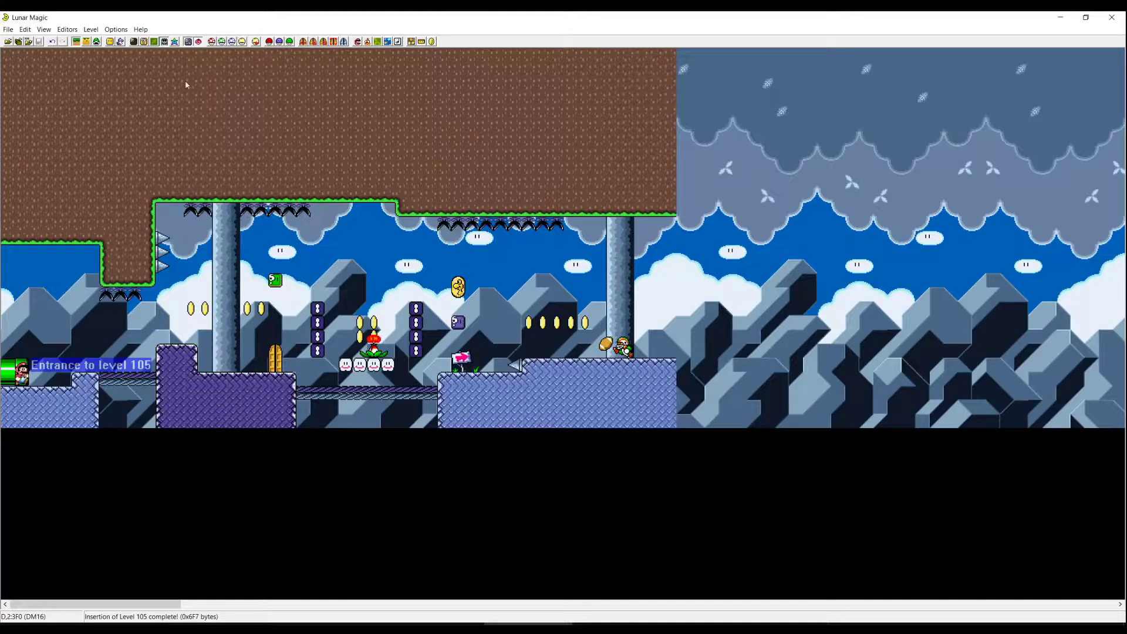
{"action": "left_click", "coordinate": [120, 41]}
{"action": "left_click", "coordinate": [483, 266]}
{"action": "type", "text": "goal"}
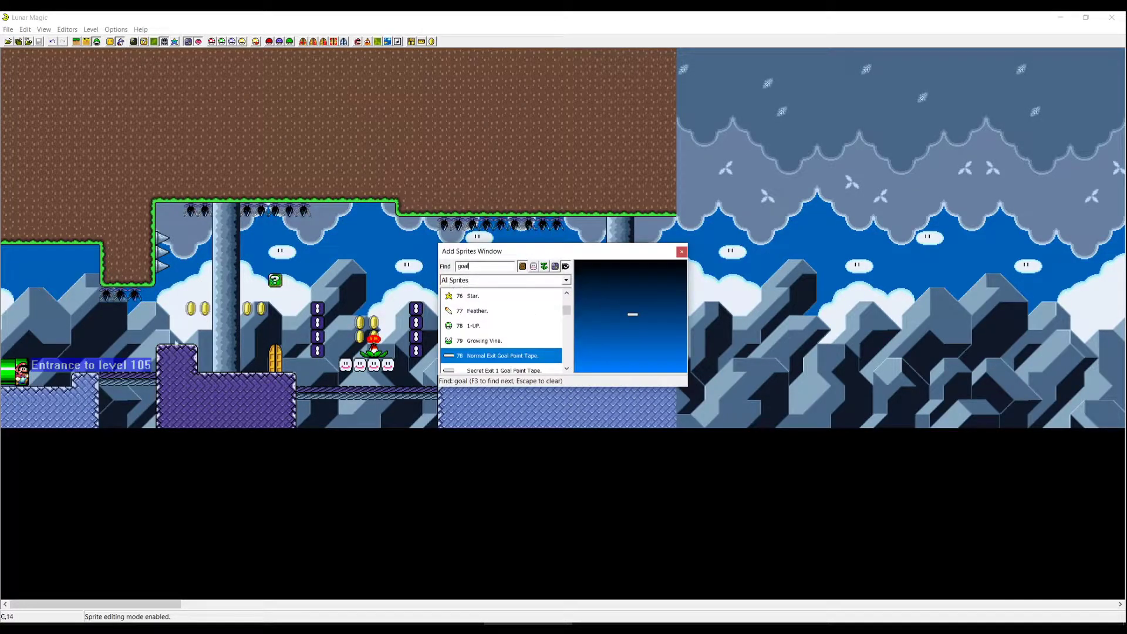
{"action": "key", "text": "Escape"}
{"action": "key", "text": "Page_Up"}
{"action": "key", "text": "Insert"}
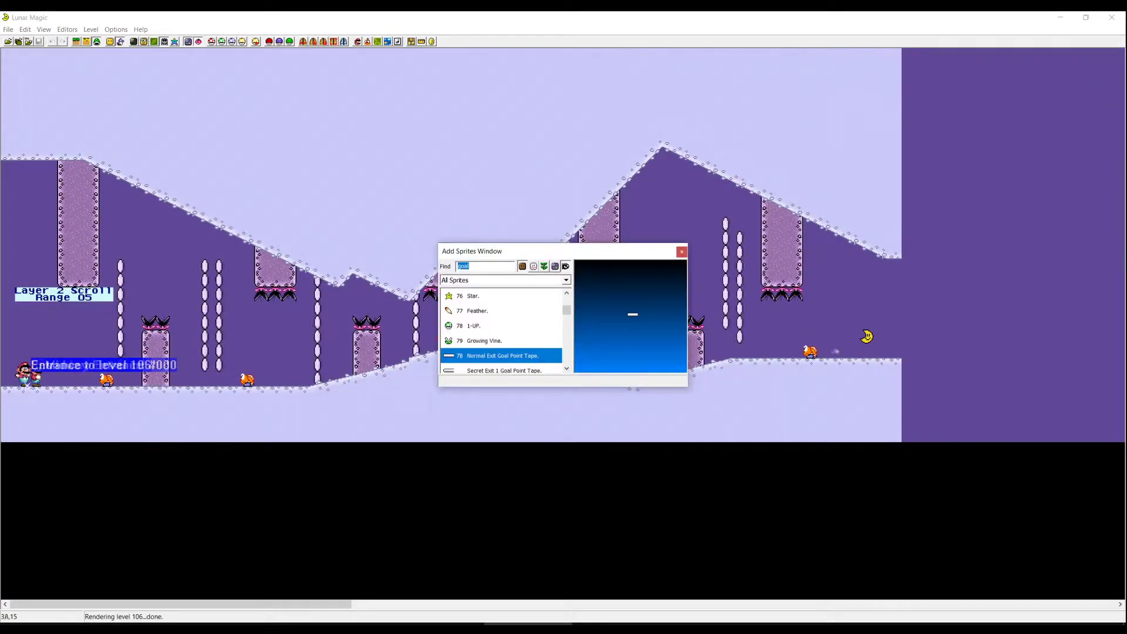
{"action": "right_click", "coordinate": [961, 352]}
- Extend level 106's floor and ceiling to the end of screen 04 and reposition the goal tape above the new ground
{"action": "key", "text": "1"}
{"action": "key", "text": "F1"}
{"action": "left_click_drag", "start_coordinate": [896, 365], "coordinate": [1122, 364]}
{"action": "left_click_drag", "start_coordinate": [813, 251], "coordinate": [1038, 251]}
{"action": "left_click_drag", "start_coordinate": [814, 88], "coordinate": [1046, 77]}
{"action": "left_click_drag", "start_coordinate": [814, 424], "coordinate": [1039, 425]}
{"action": "key", "text": "3"}
{"action": "left_click_drag", "start_coordinate": [877, 354], "coordinate": [891, 354]}
- Place a keyhole ahead of the goal tape in level 106 and find the Key sprite for the secret exit
{"action": "left_click_drag", "start_coordinate": [566, 308], "coordinate": [566, 310]}
{"action": "type", "text": "key"}
{"action": "key", "text": "BackSpace"}
{"action": "key", "text": "BackSpace"}
{"action": "key", "text": "BackSpace"}
{"action": "type", "text": "goal"}
{"action": "scroll", "coordinate": [504, 329], "scroll_direction": "up", "scroll_amount": 8}
{"action": "left_click", "coordinate": [485, 266]}
{"action": "key", "text": "F3"}
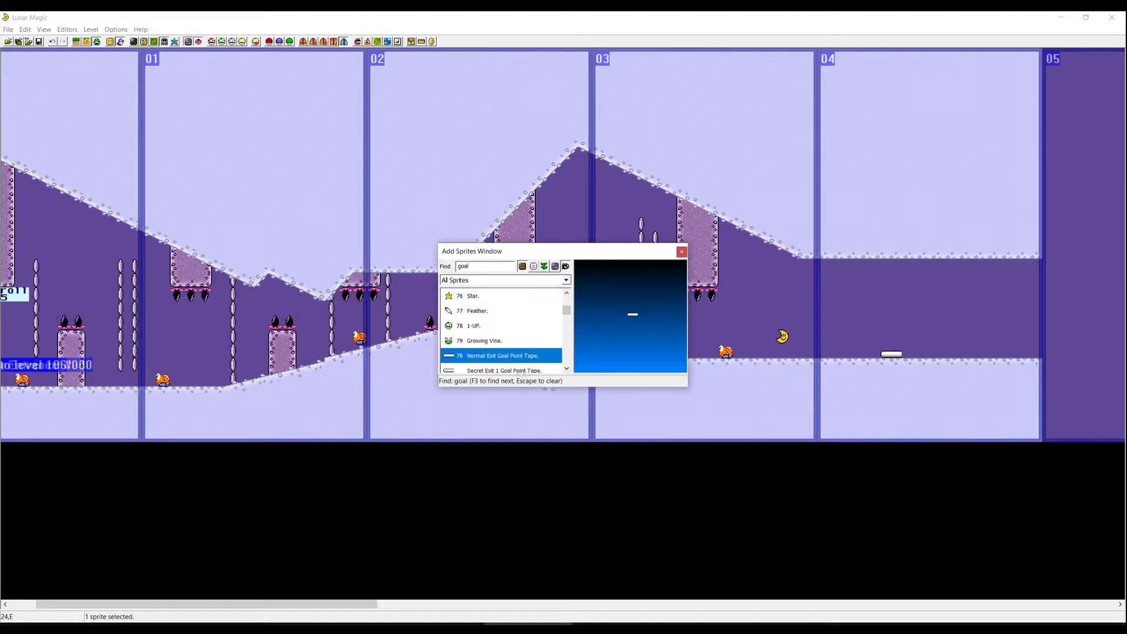
{"action": "type", "text": "key"}
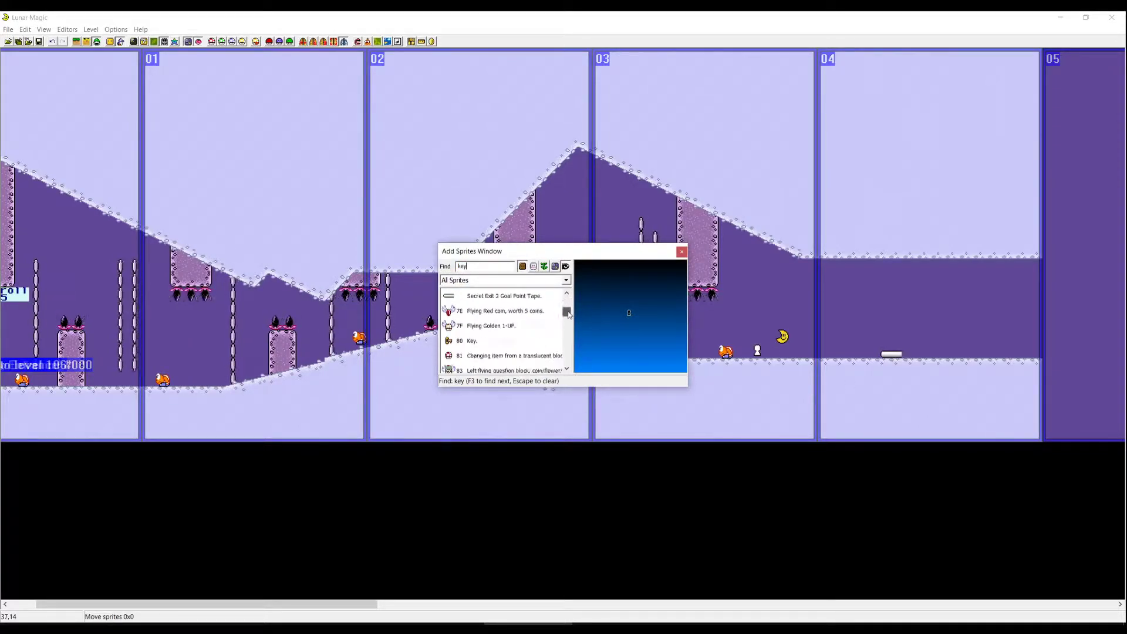
{"action": "key", "text": "Escape"}
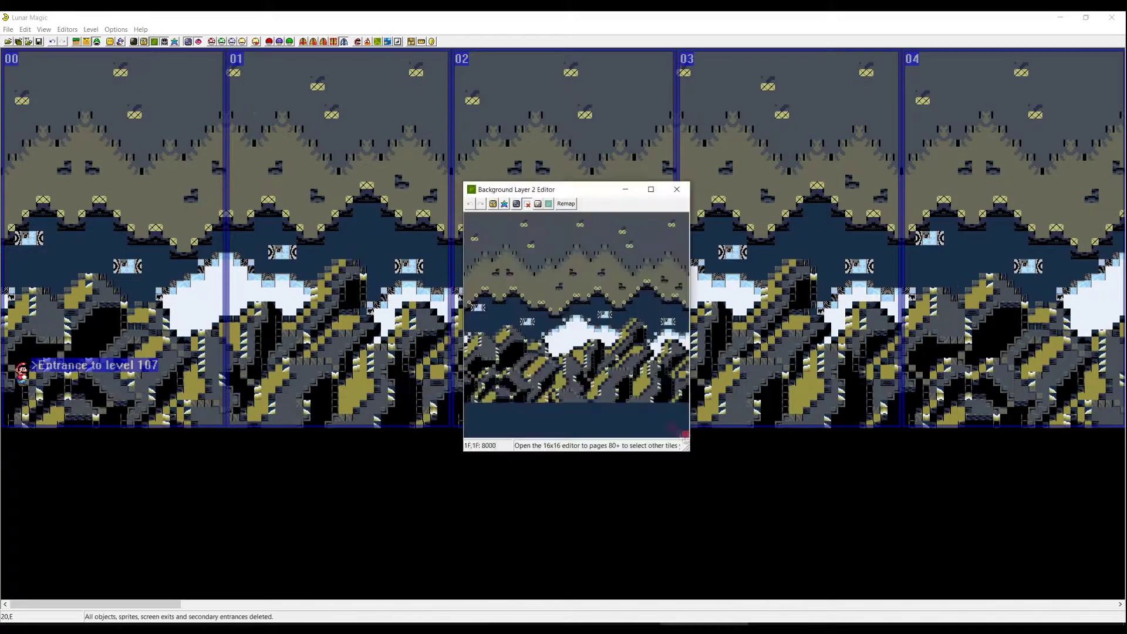
- Clear level 107's background and lay a three-row floor of gray cement blocks across screens 00 and 01
{"action": "key", "text": "Return"}
{"action": "key", "text": "Insert"}
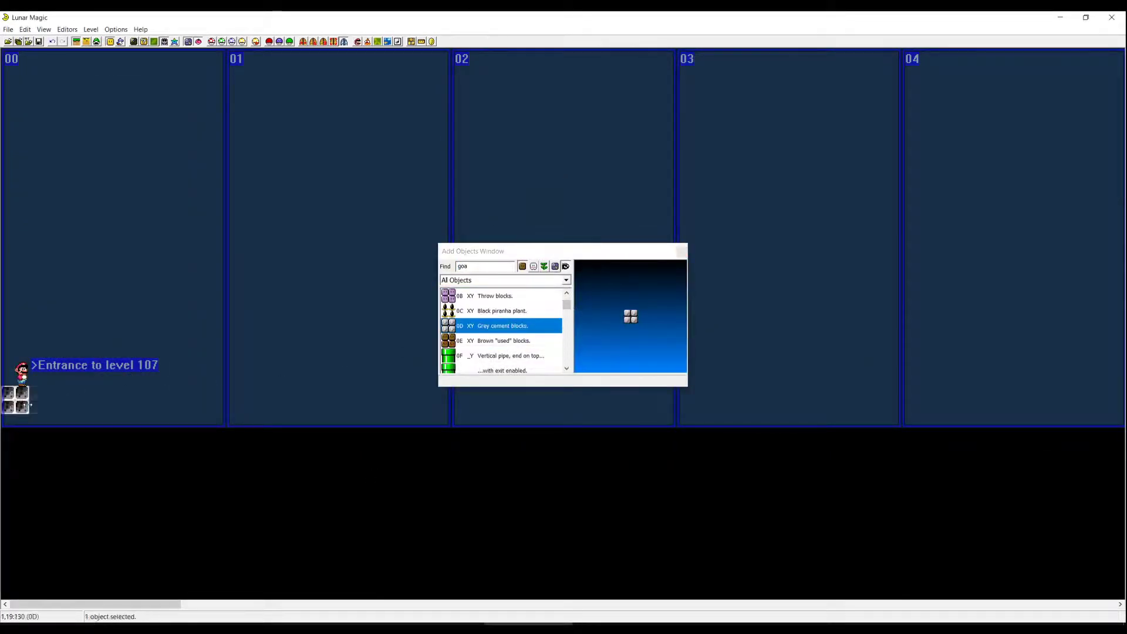
{"action": "left_click_drag", "start_coordinate": [36, 414], "coordinate": [449, 426]}
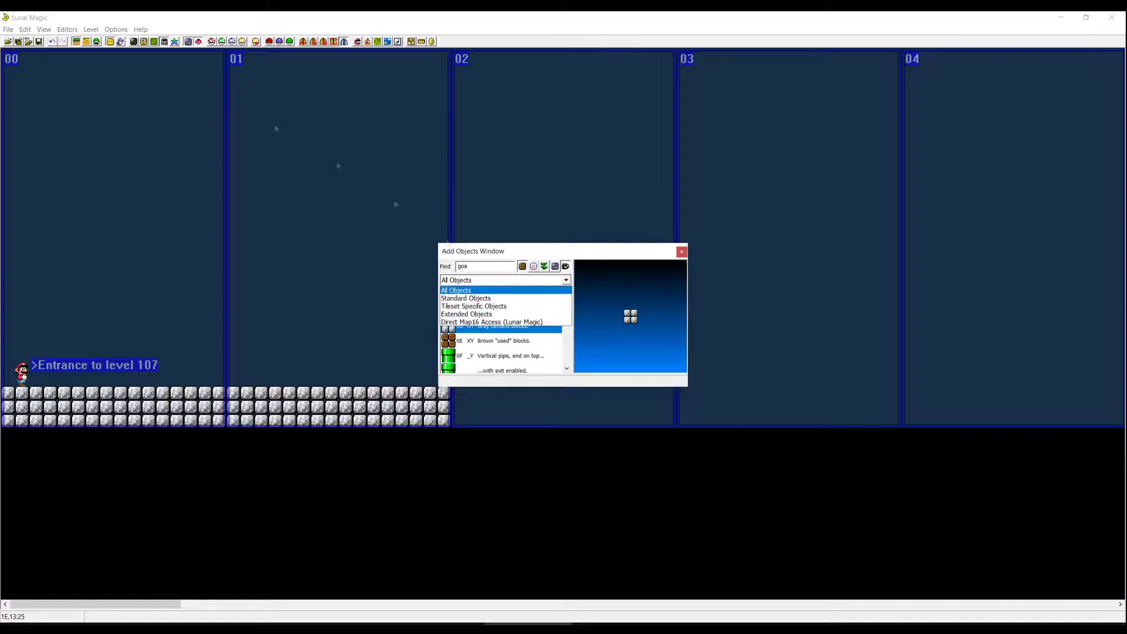
{"action": "key", "text": "Down"}
{"action": "key", "text": "Down"}
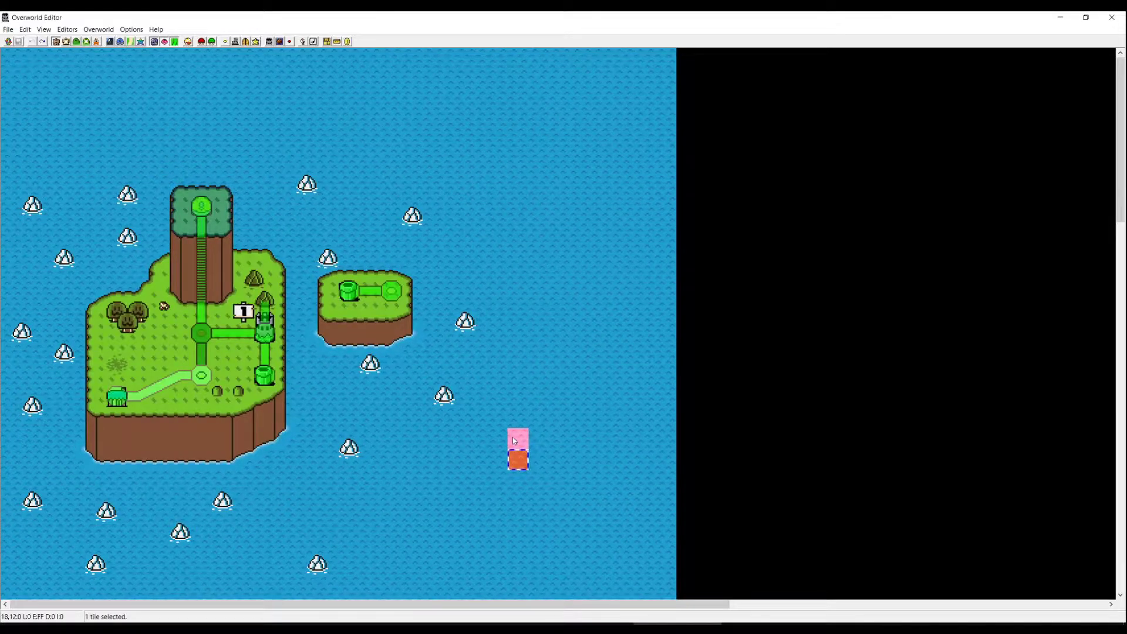
- Back in the Overworld Editor, advance the Layer 2 events to the last one and delete the original event tiles from the main map
{"action": "left_click", "coordinate": [87, 42]}
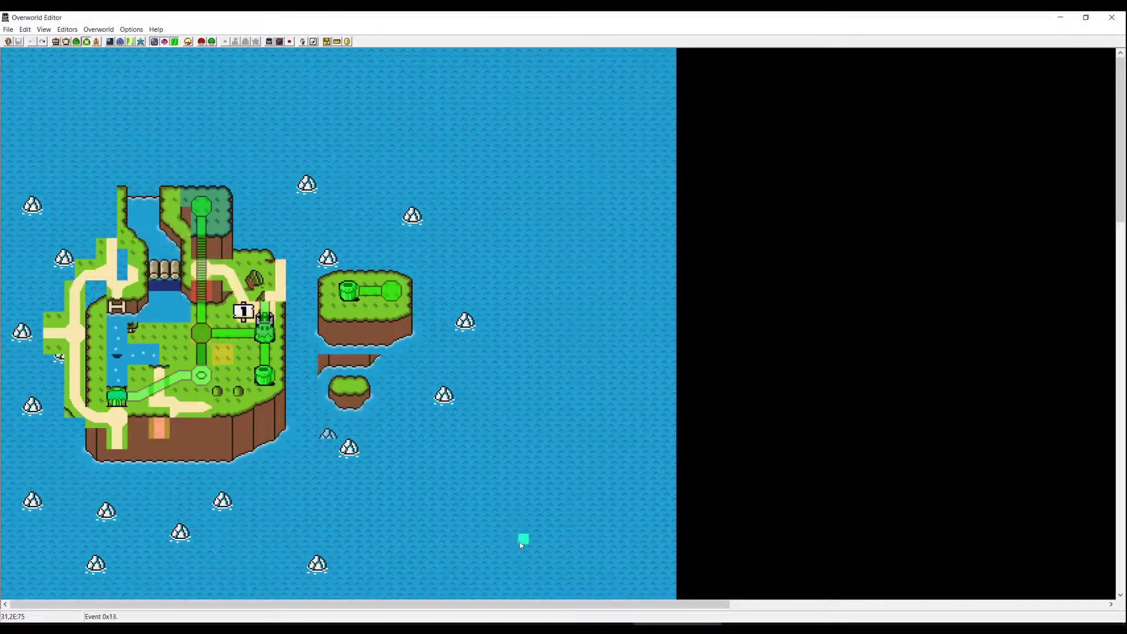
{"action": "key", "text": "Page_Down"}
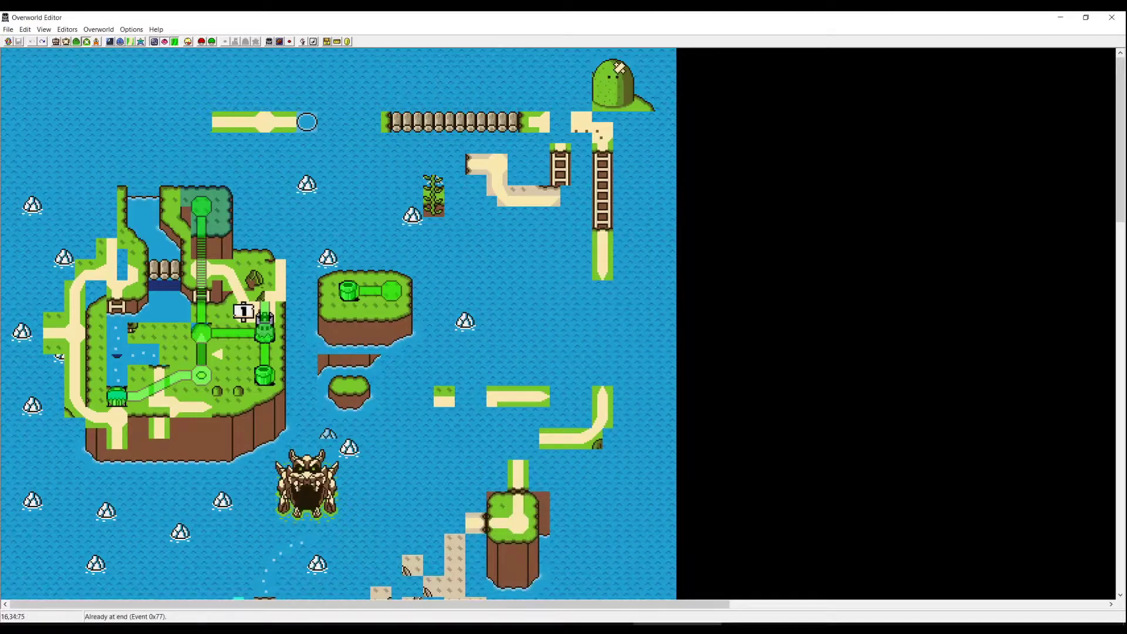
{"action": "scroll", "coordinate": [597, 531], "scroll_direction": "down", "scroll_amount": 8}
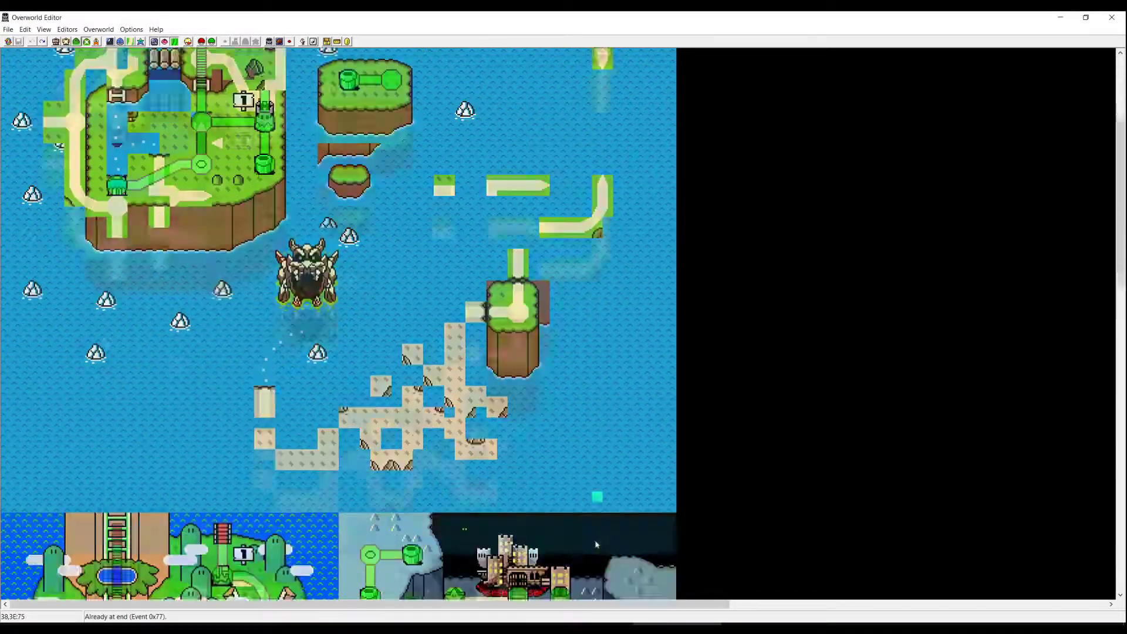
{"action": "scroll", "coordinate": [597, 529], "scroll_direction": "up", "scroll_amount": 8}
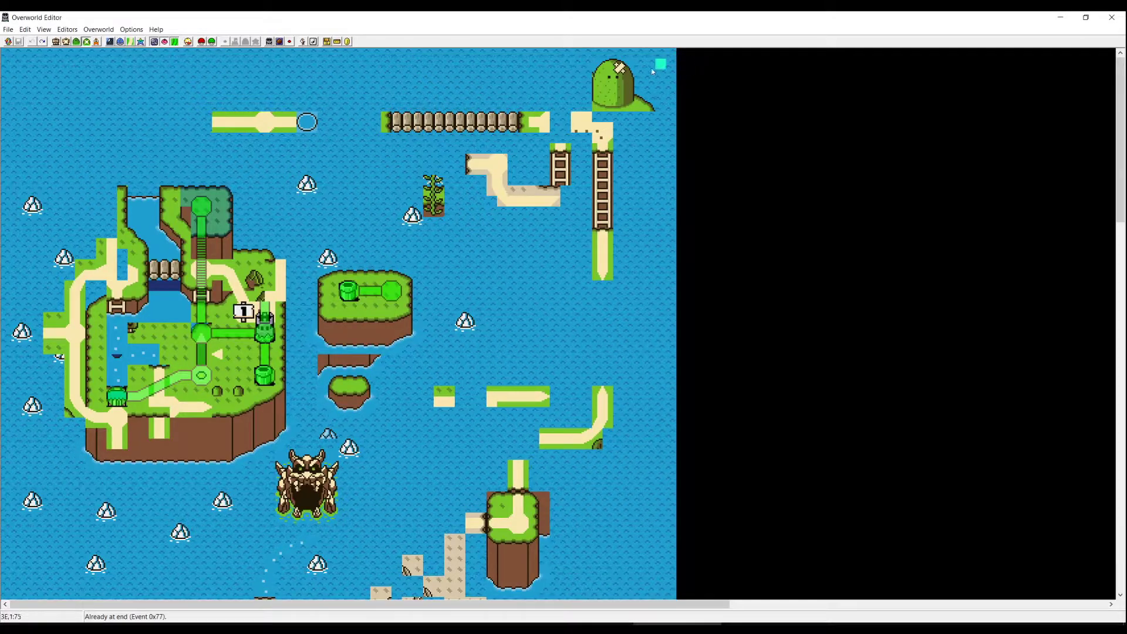
{"action": "left_click_drag", "start_coordinate": [654, 65], "coordinate": [15, 488]}
{"action": "key", "text": "Delete"}
{"action": "scroll", "coordinate": [351, 400], "scroll_direction": "up", "scroll_amount": 10}
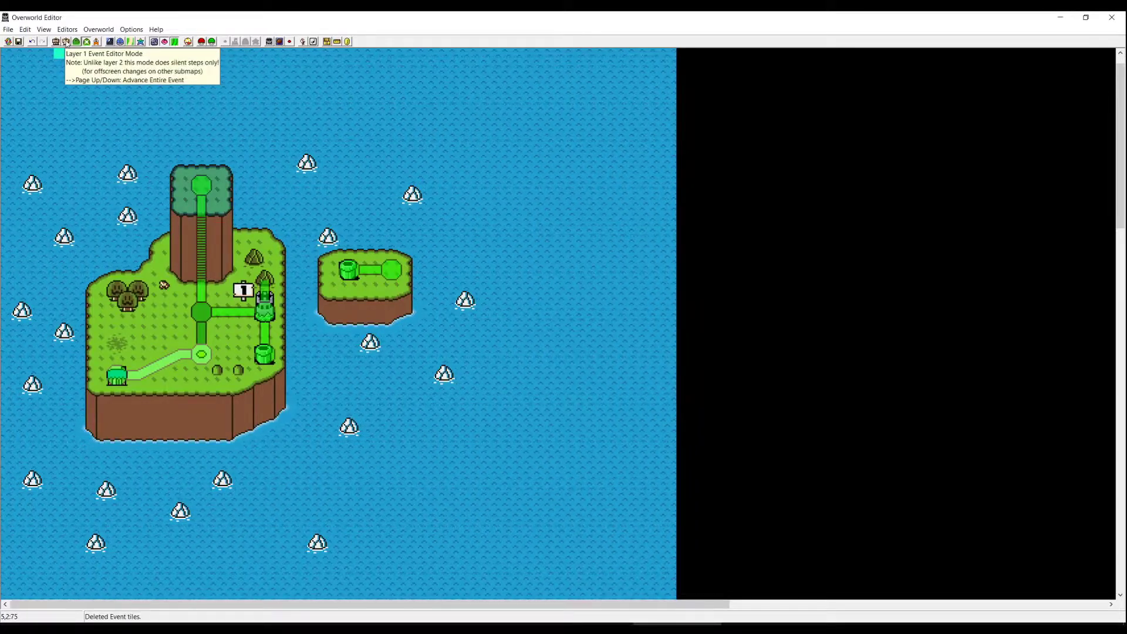
- Go to Event 0x1 in Layer 2 event editing and bring up the 2x2 path tiles in the event tile selector
{"action": "left_click_drag", "start_coordinate": [24, 58], "coordinate": [695, 386]}
{"action": "left_click", "coordinate": [87, 42]}
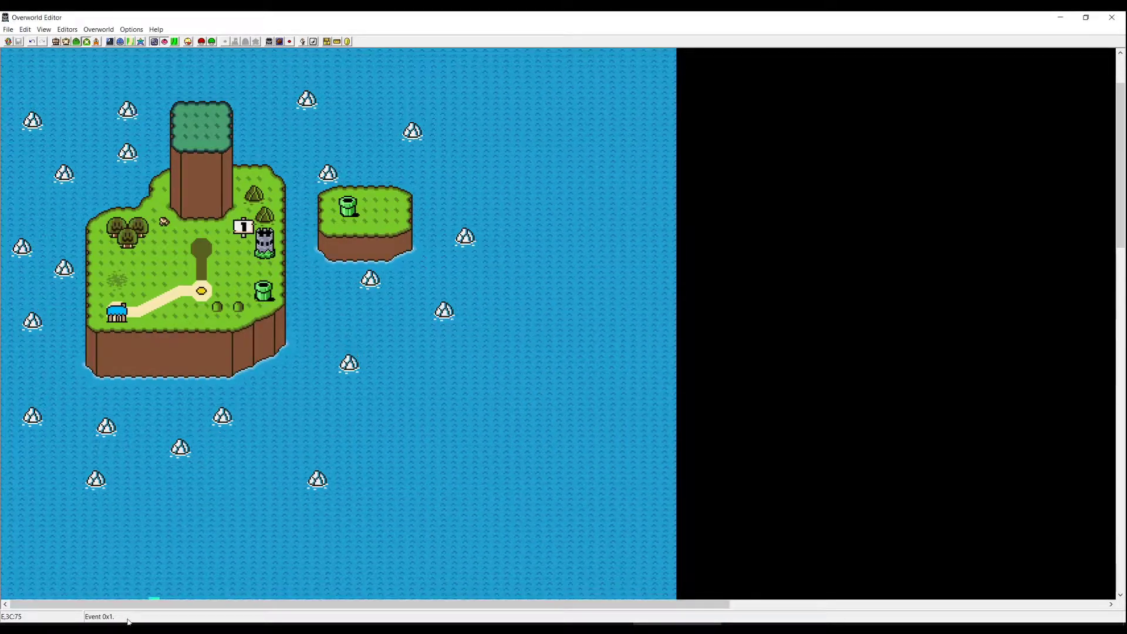
{"action": "left_click", "coordinate": [130, 42]}
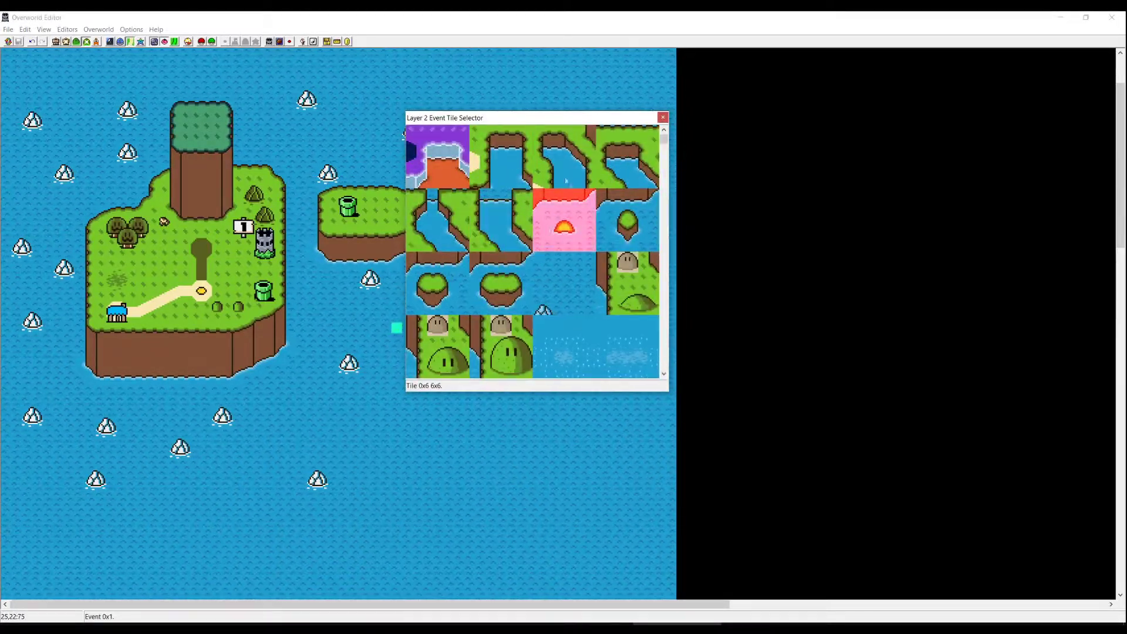
{"action": "scroll", "coordinate": [529, 211], "scroll_direction": "down", "scroll_amount": 2}
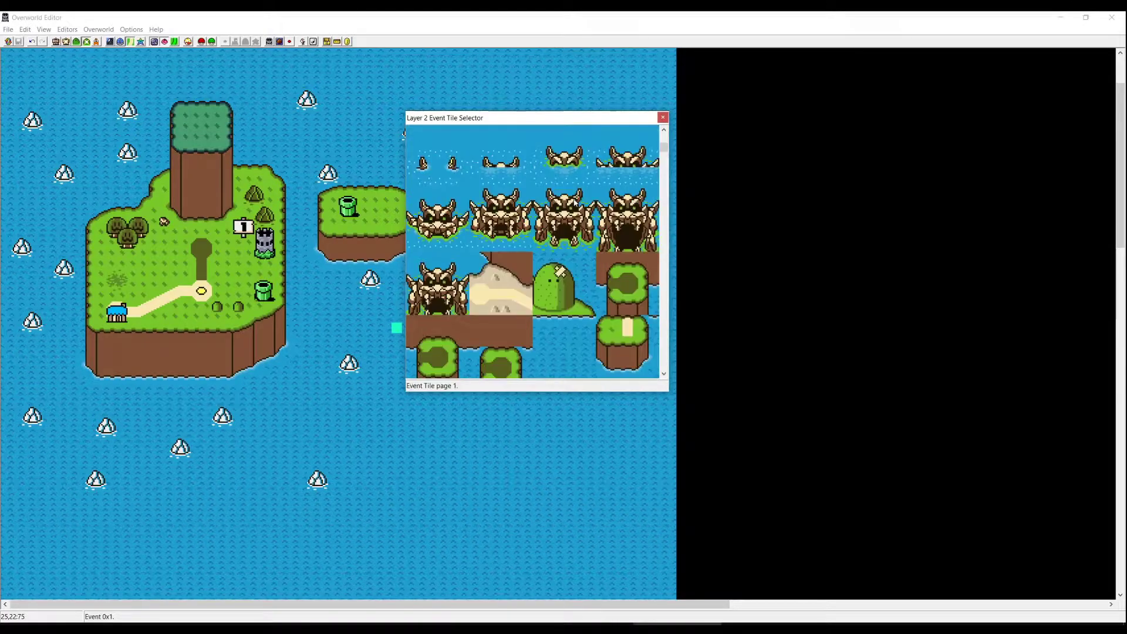
{"action": "scroll", "coordinate": [487, 192], "scroll_direction": "down", "scroll_amount": 2}
{"action": "scroll", "coordinate": [552, 258], "scroll_direction": "down", "scroll_amount": 4}
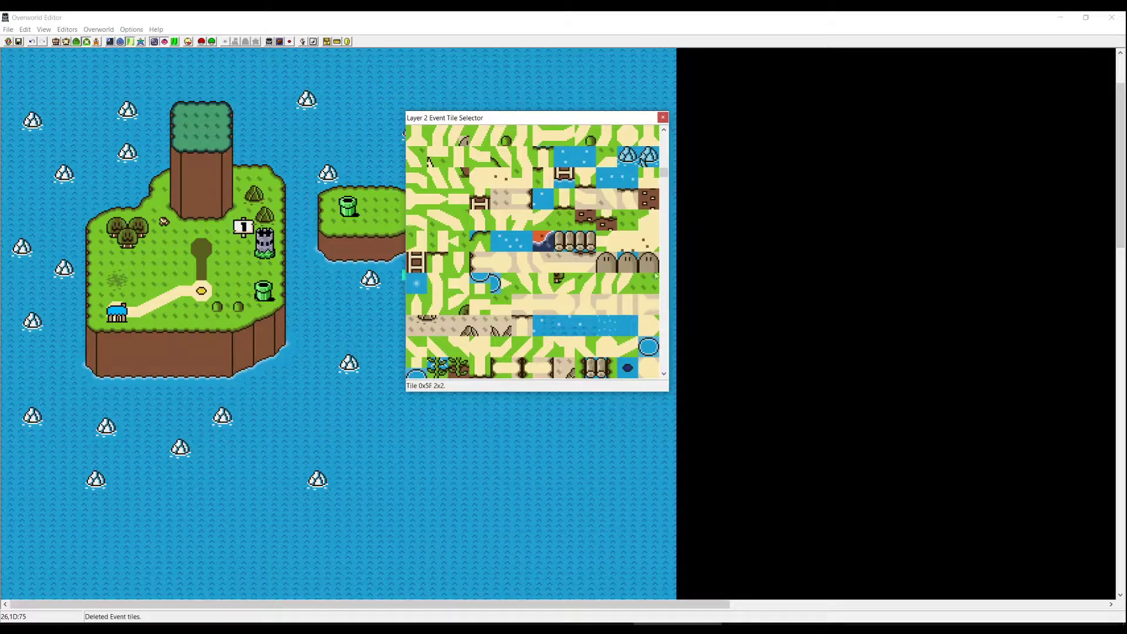
{"action": "left_click", "coordinate": [418, 142]}
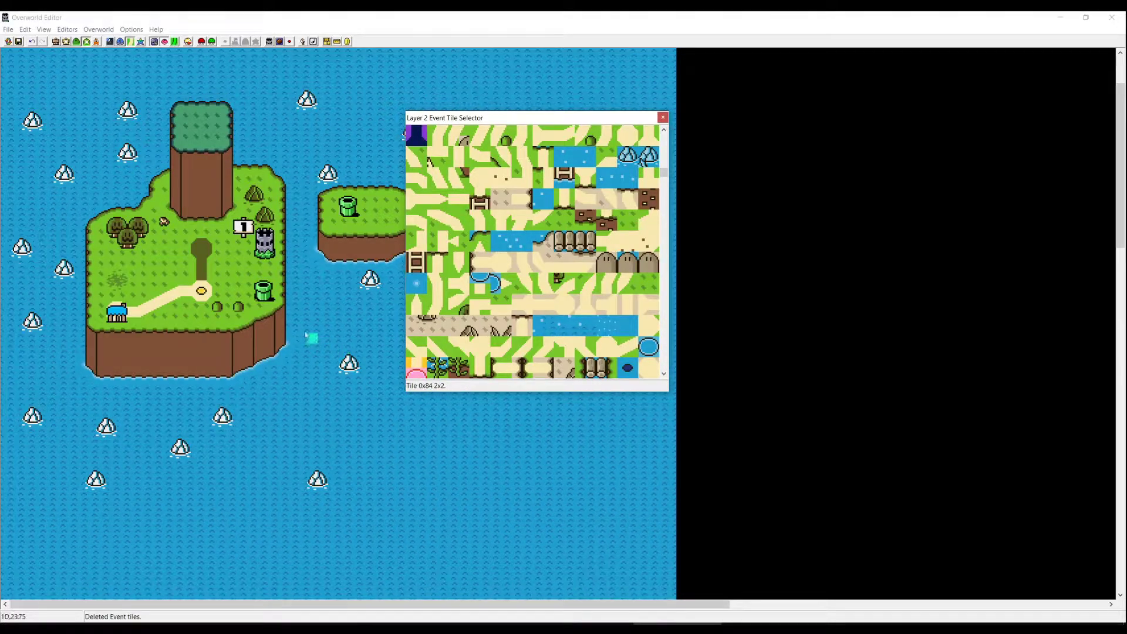
{"action": "left_click", "coordinate": [244, 269]}
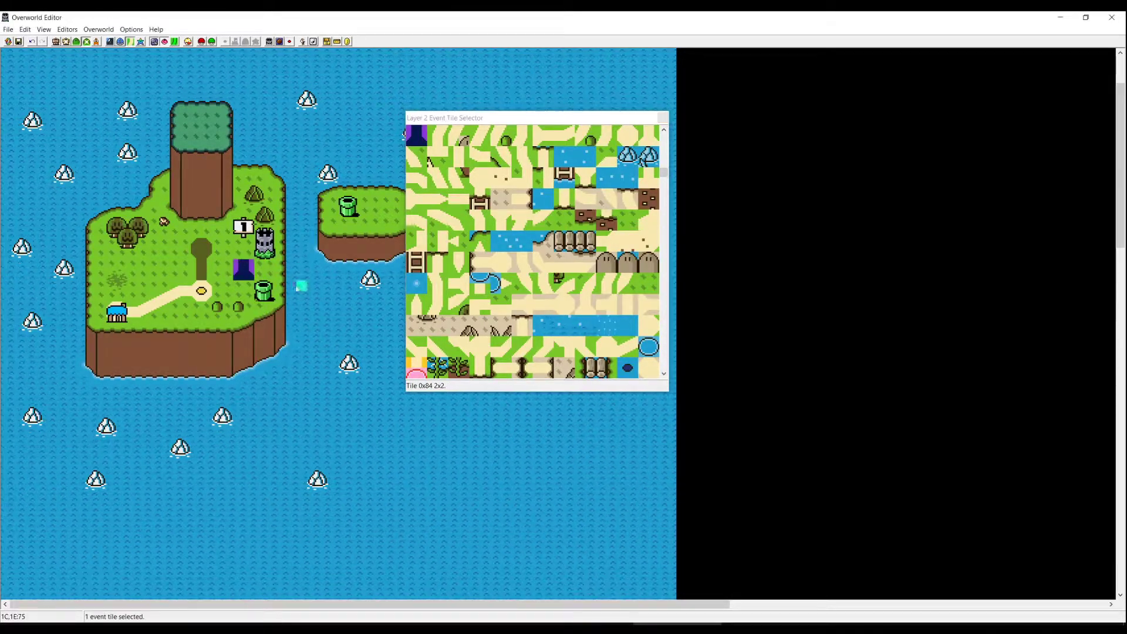
{"action": "key", "text": "Delete"}
- Lay Event 0x1's path with 2x2 event tiles running upward from the first level's yellow dot, ending in a round clearing on the next level spot
{"action": "left_click", "coordinate": [416, 136]}
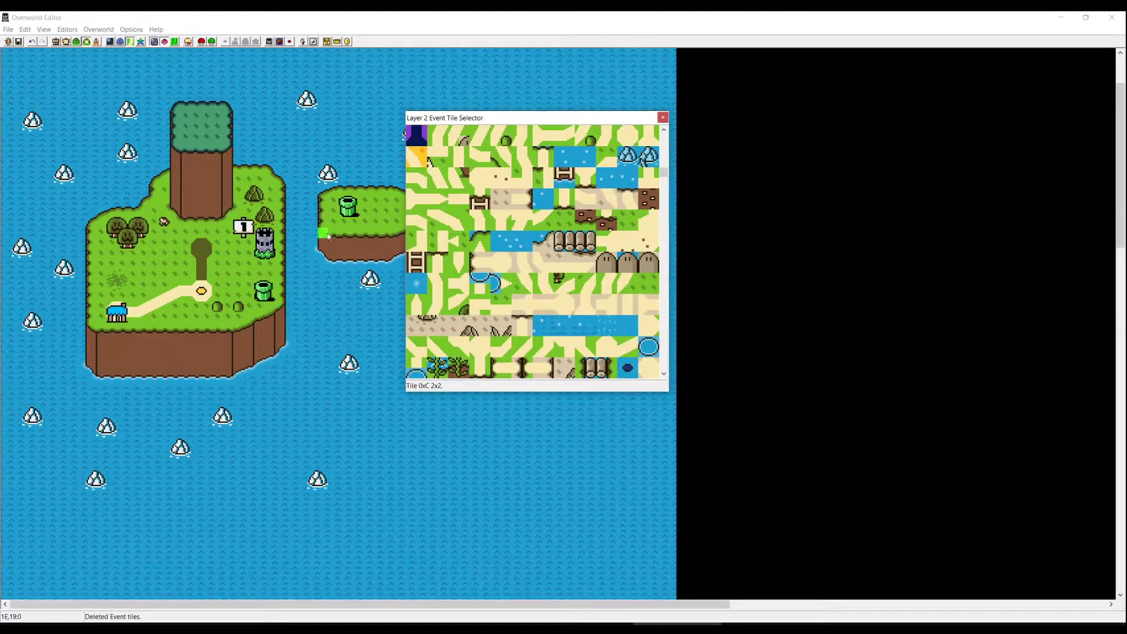
{"action": "left_click", "coordinate": [194, 281]}
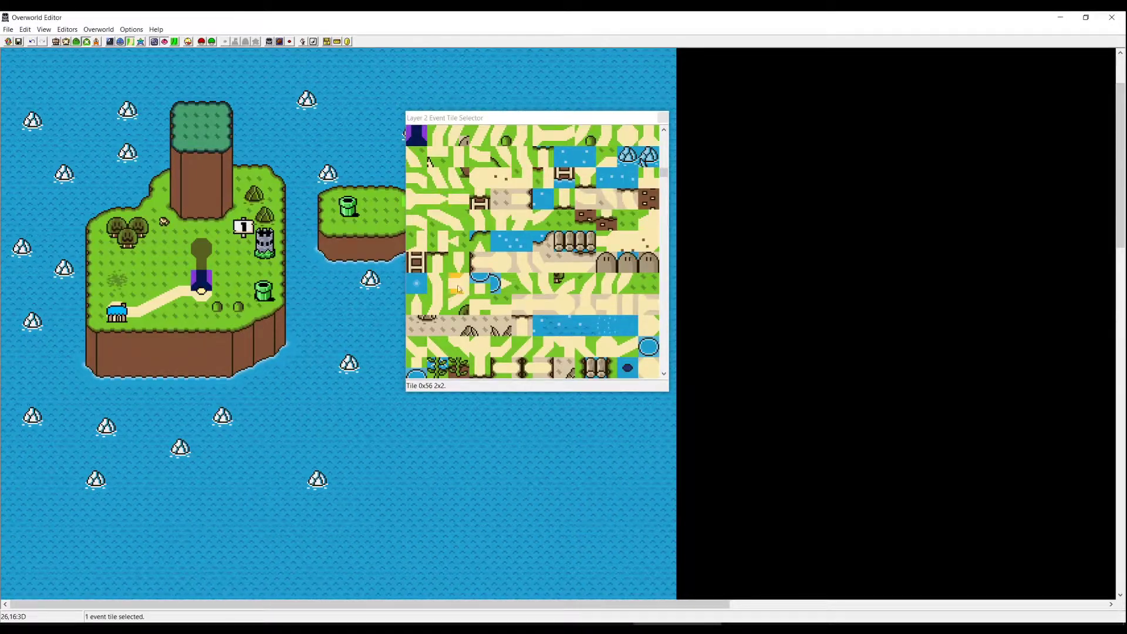
{"action": "left_click", "coordinate": [458, 157]}
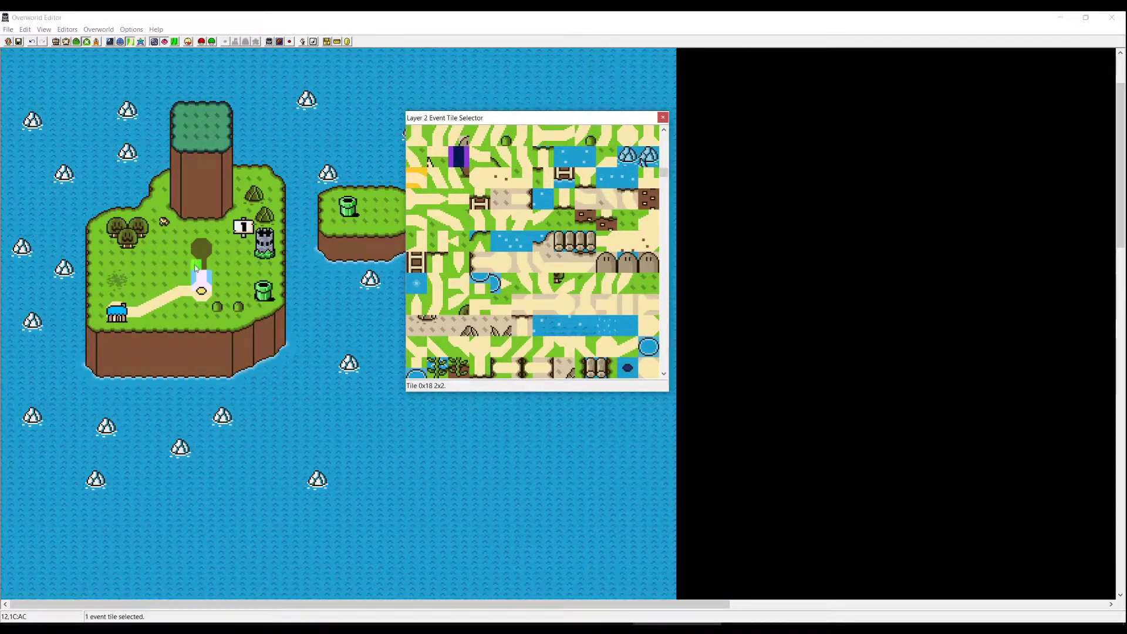
{"action": "right_click", "coordinate": [195, 268]}
{"action": "left_click", "coordinate": [502, 217]}
{"action": "right_click", "coordinate": [194, 257]}
{"action": "left_click", "coordinate": [628, 138]}
{"action": "right_click", "coordinate": [196, 245]}
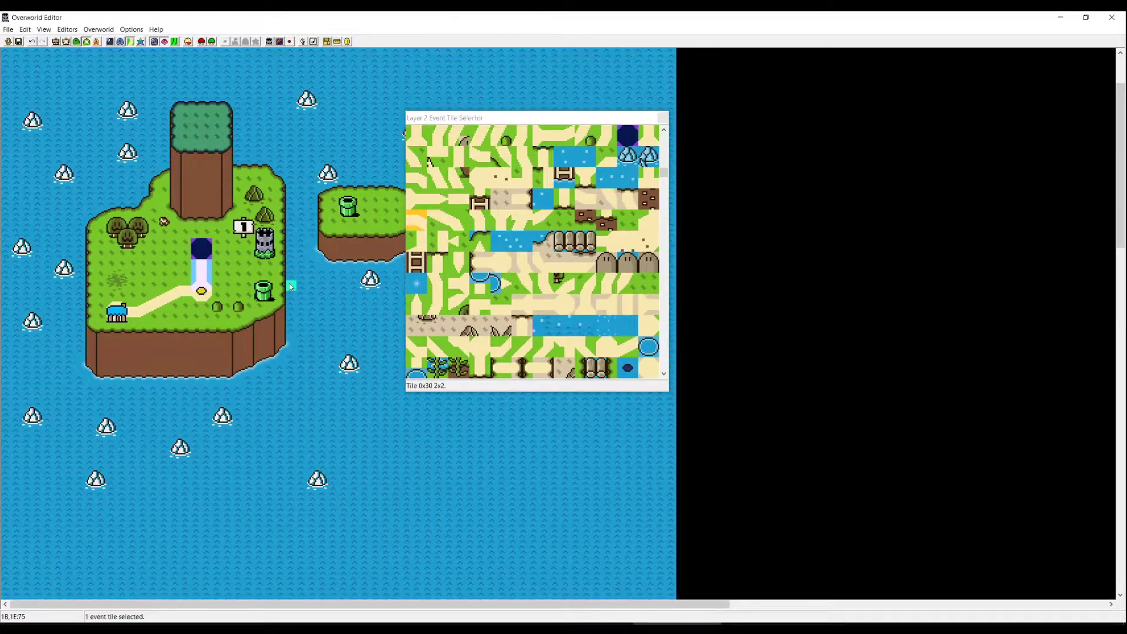
- Go back to Event 0x0 and forward again through Event 0x1 to check how the new path is revealed
{"action": "key", "text": "Delete"}
{"action": "key", "text": "Page_Down"}
{"action": "key", "text": "Page_Down"}
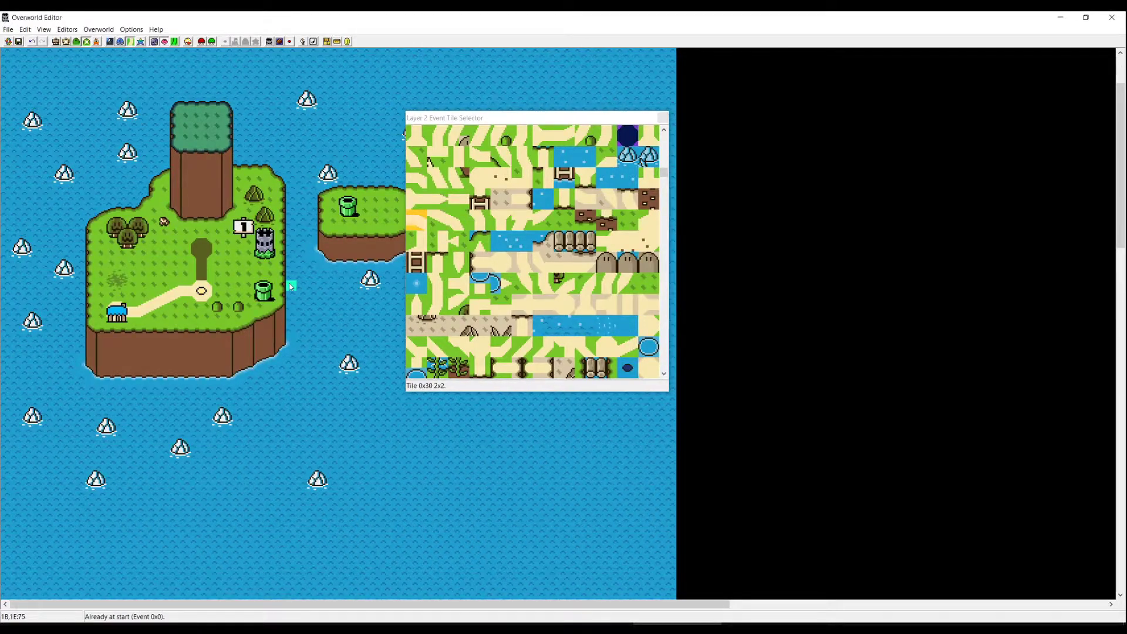
{"action": "key", "text": "Page_Up"}
{"action": "key", "text": "Page_Up"}
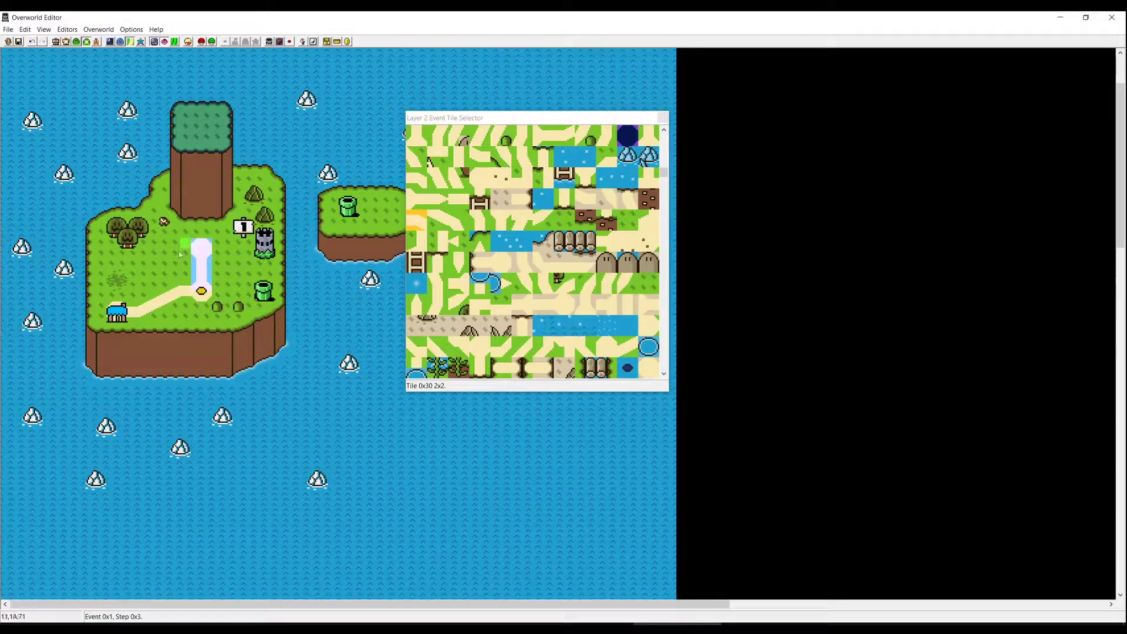
- In Layer 1 16x16 editing, set the base event of the level 105 tile to Event 1
{"action": "left_click", "coordinate": [56, 41]}
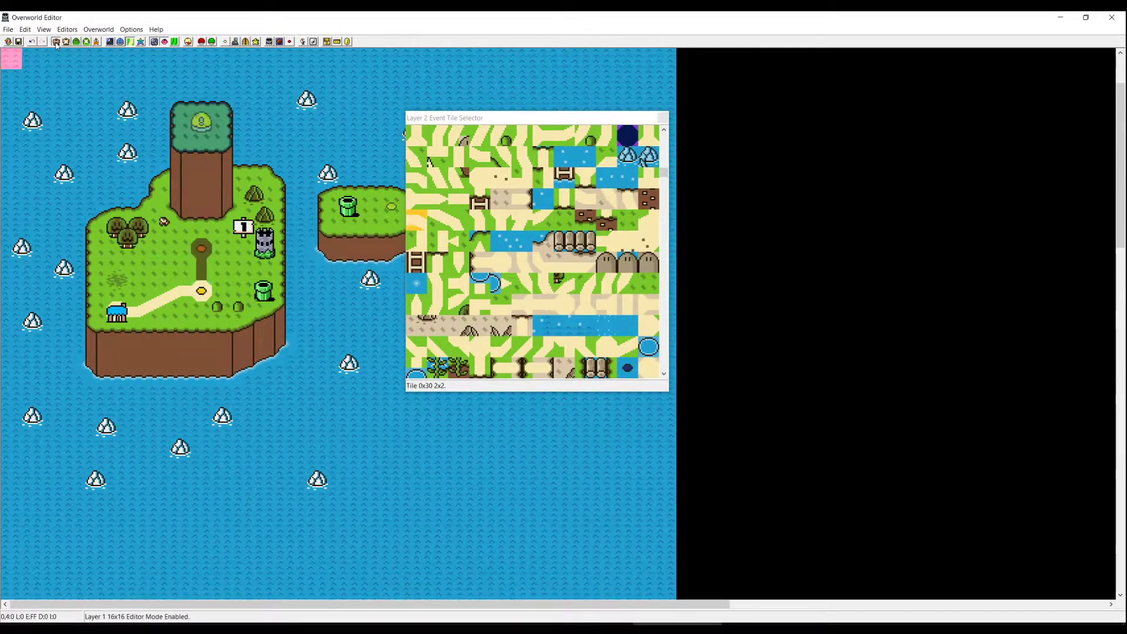
{"action": "double_click", "coordinate": [202, 298]}
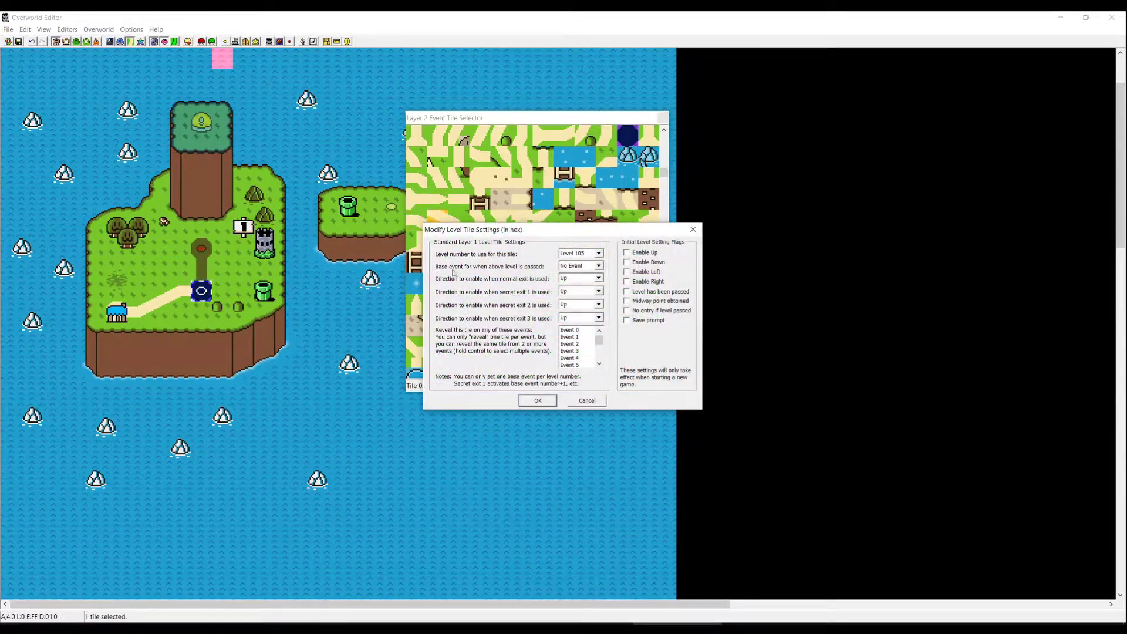
{"action": "left_click", "coordinate": [587, 266]}
{"action": "left_click", "coordinate": [588, 290]}
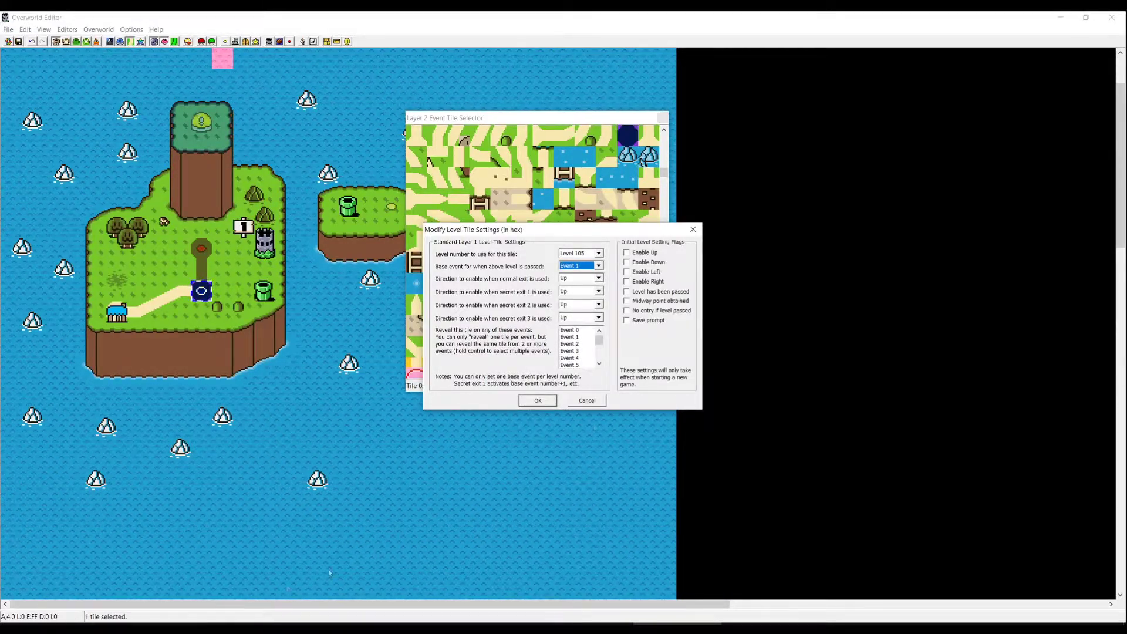
{"action": "key", "text": "Return"}
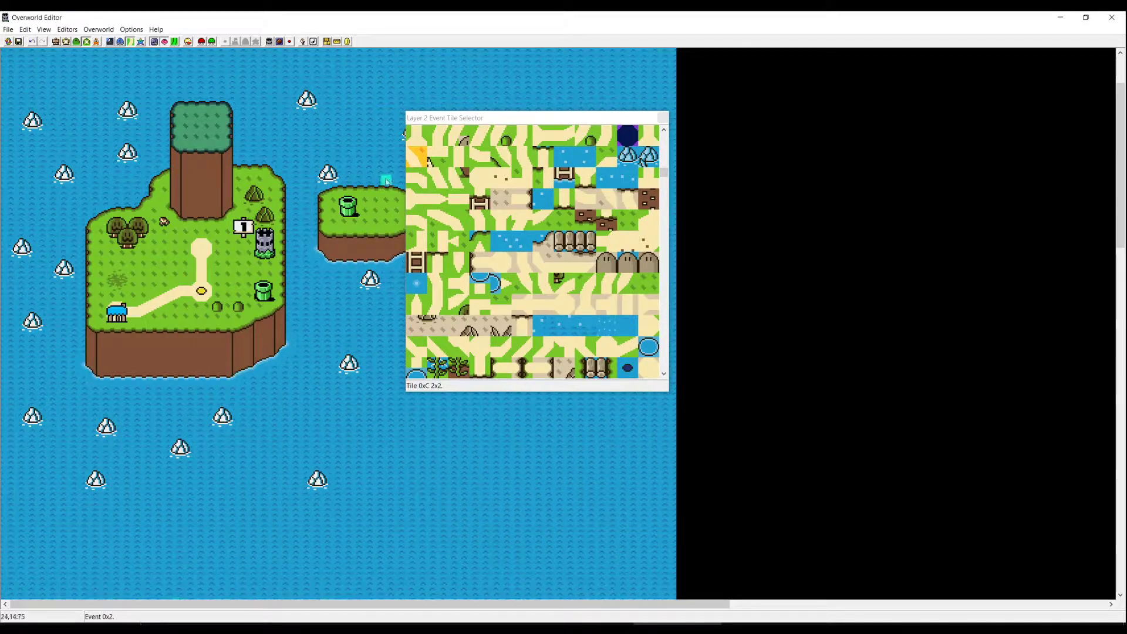
- Lay Event 0x2's horizontal path with 2x2 event tiles from the level 106 clearing to the castle, and save the overworld to the ROM
{"action": "left_click", "coordinate": [543, 141]}
{"action": "right_click", "coordinate": [207, 243]}
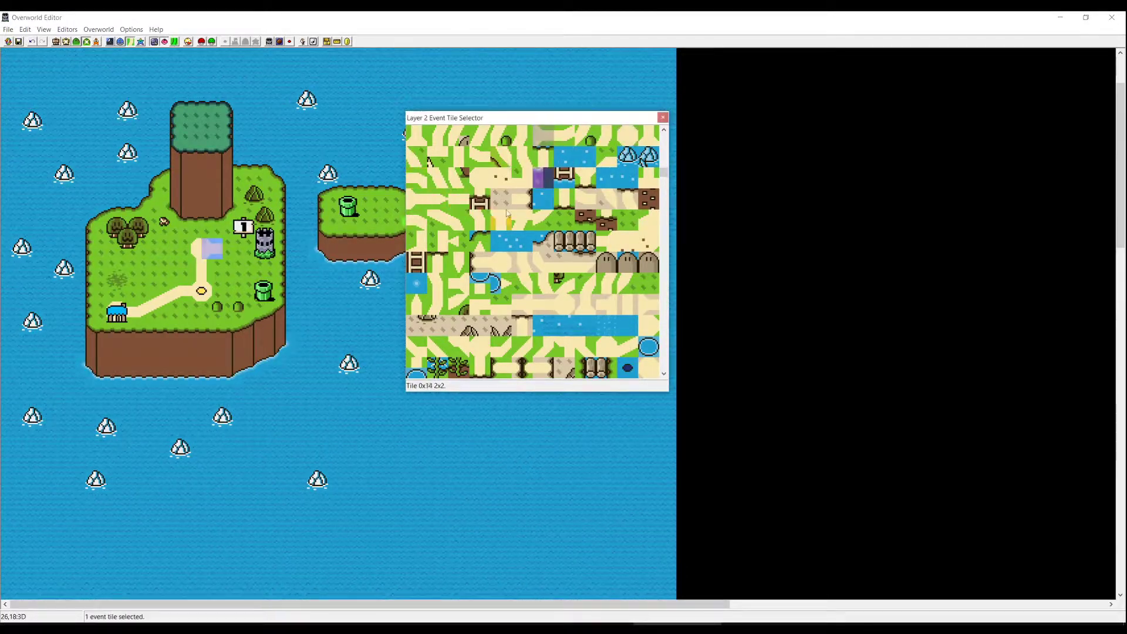
{"action": "left_click", "coordinate": [463, 201]}
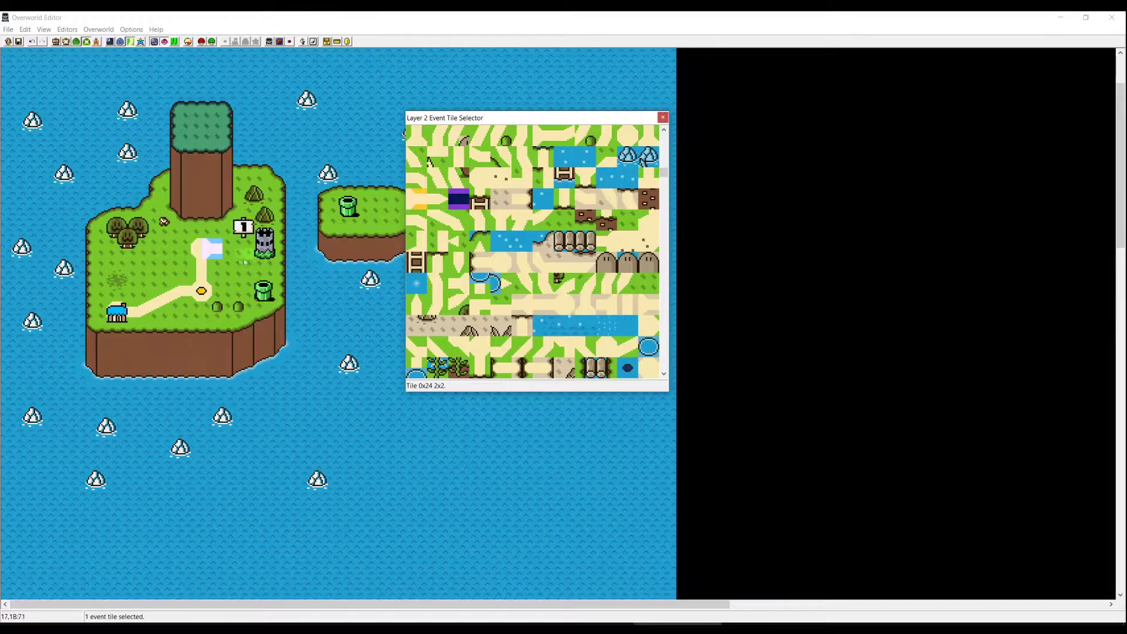
{"action": "left_click", "coordinate": [225, 245]}
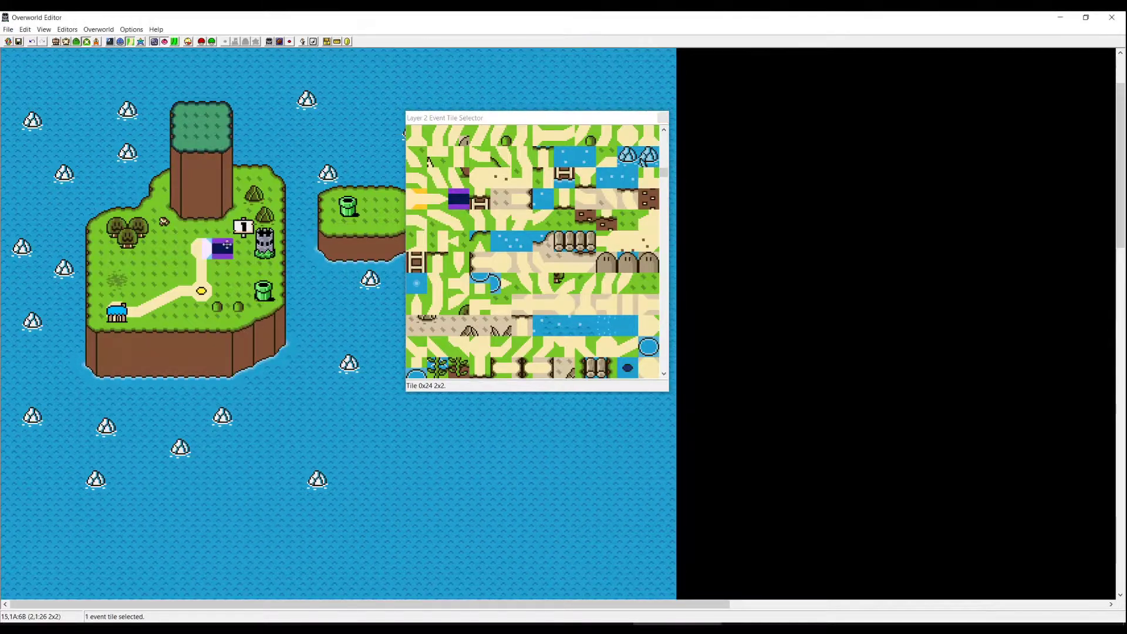
{"action": "left_click", "coordinate": [437, 198]}
{"action": "right_click", "coordinate": [242, 240]}
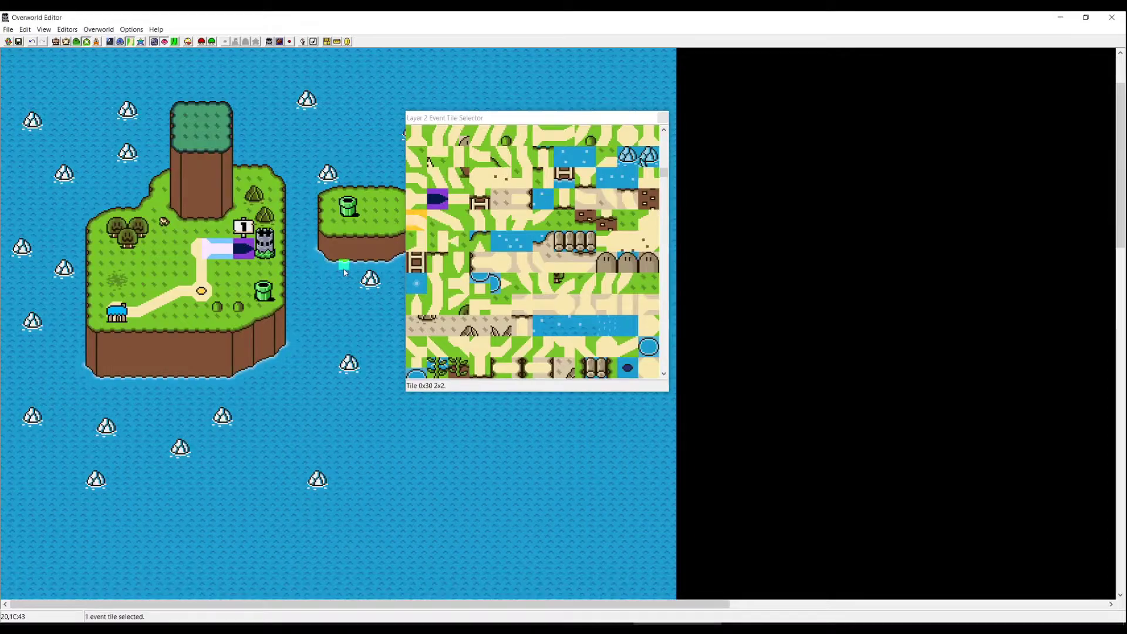
{"action": "left_click", "coordinate": [18, 42]}
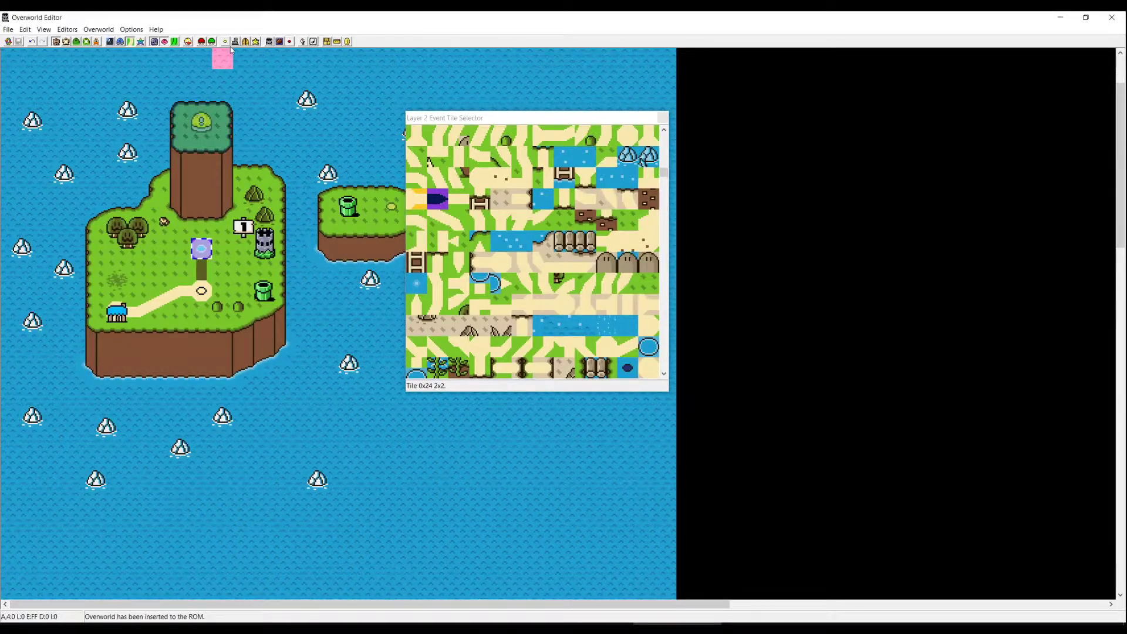
- Review the level 106 tile's settings, checking its base event and the direction enabled by each exit
{"action": "left_click", "coordinate": [201, 248]}
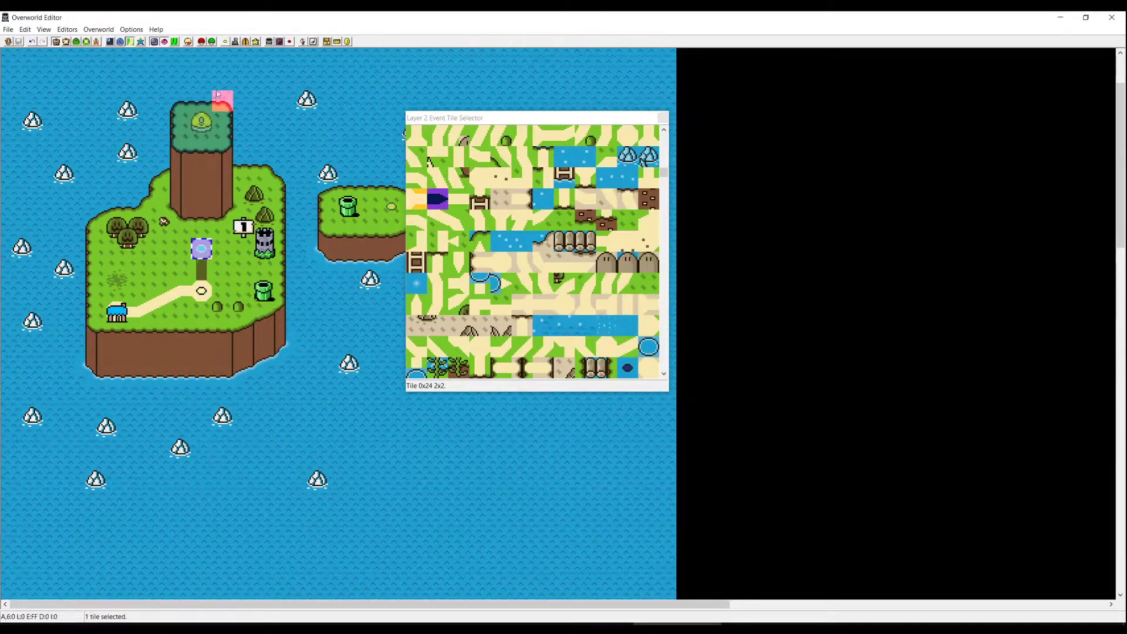
{"action": "left_click", "coordinate": [226, 42]}
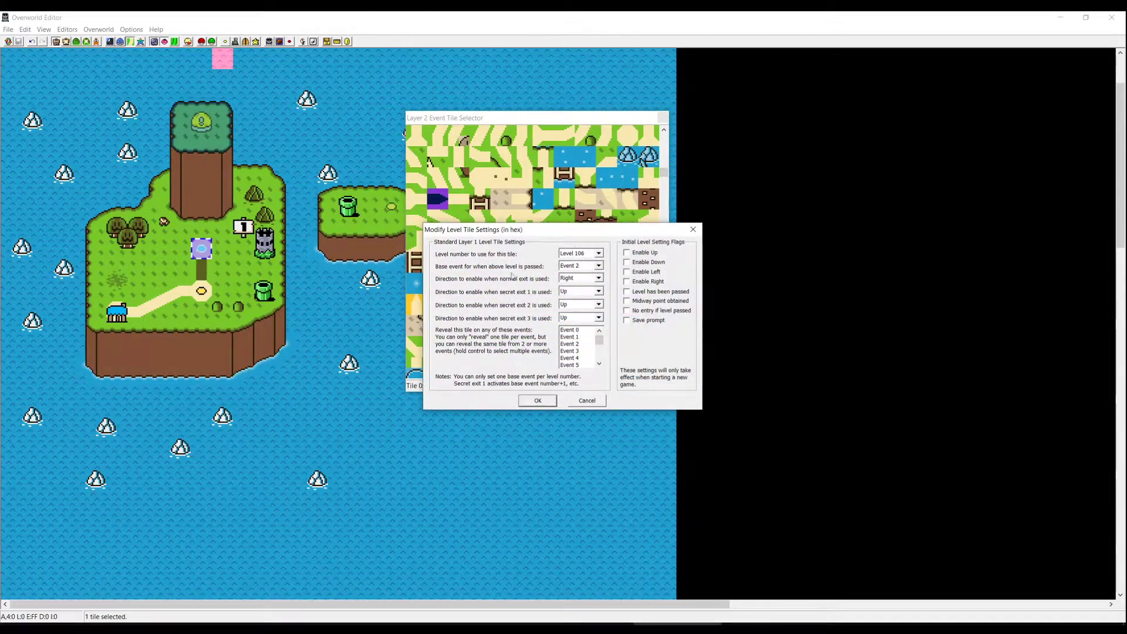
{"action": "left_click", "coordinate": [692, 229]}
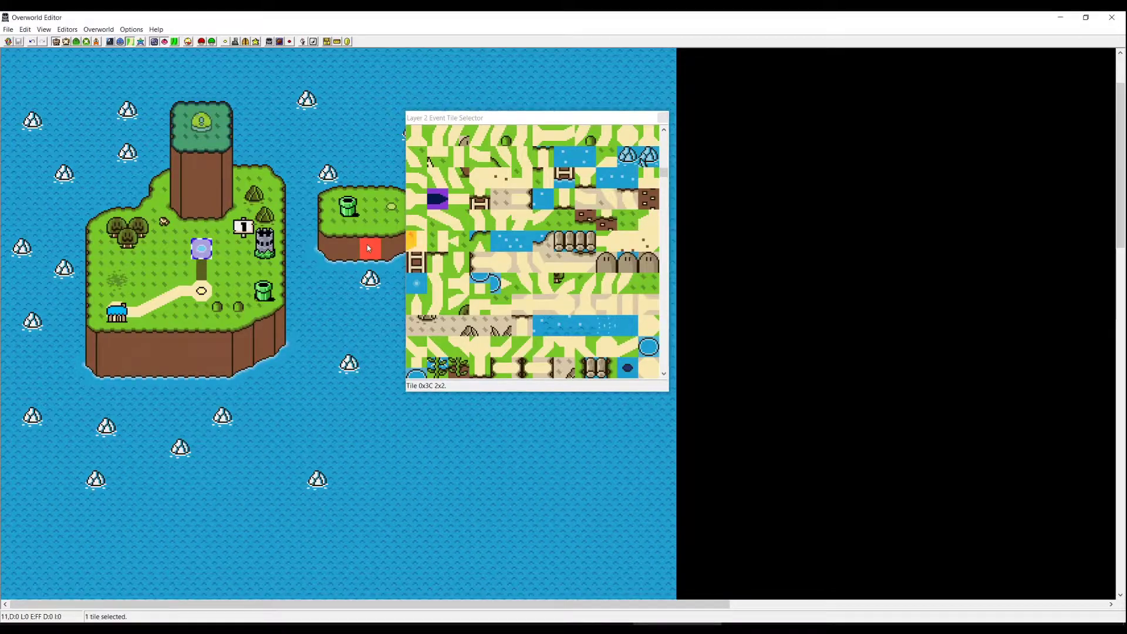
{"action": "left_click", "coordinate": [226, 42]}
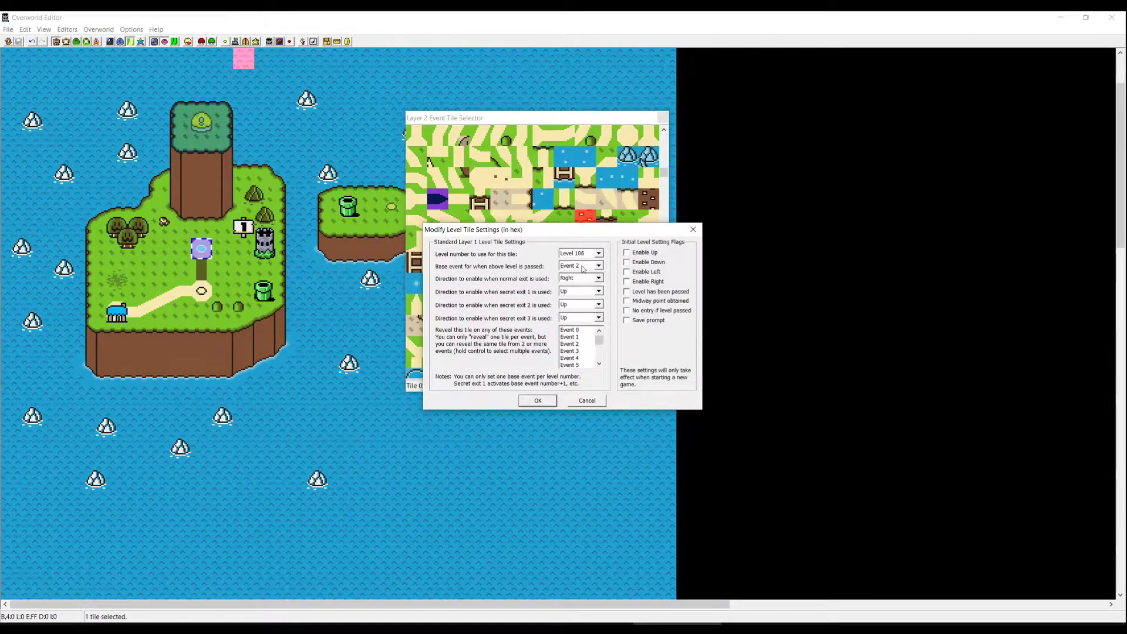
{"action": "left_click", "coordinate": [691, 230]}
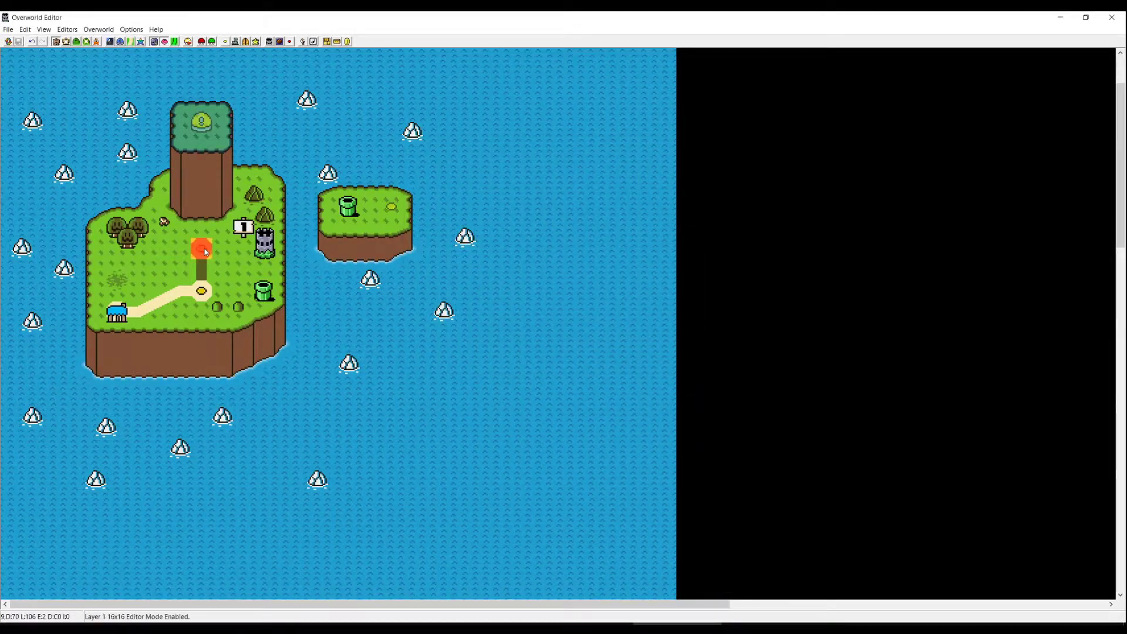
- Return to Layer 2 event editing and bring up the 2x2 path tiles in the event tile selector for Event 0x3
{"action": "left_click", "coordinate": [87, 41]}
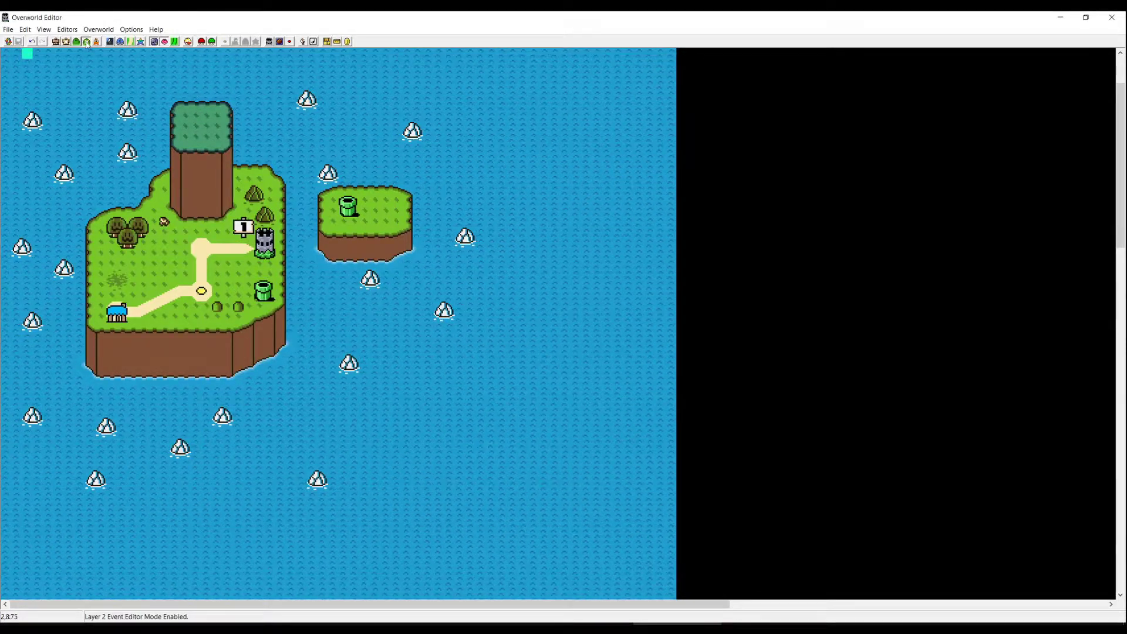
{"action": "left_click", "coordinate": [131, 41]}
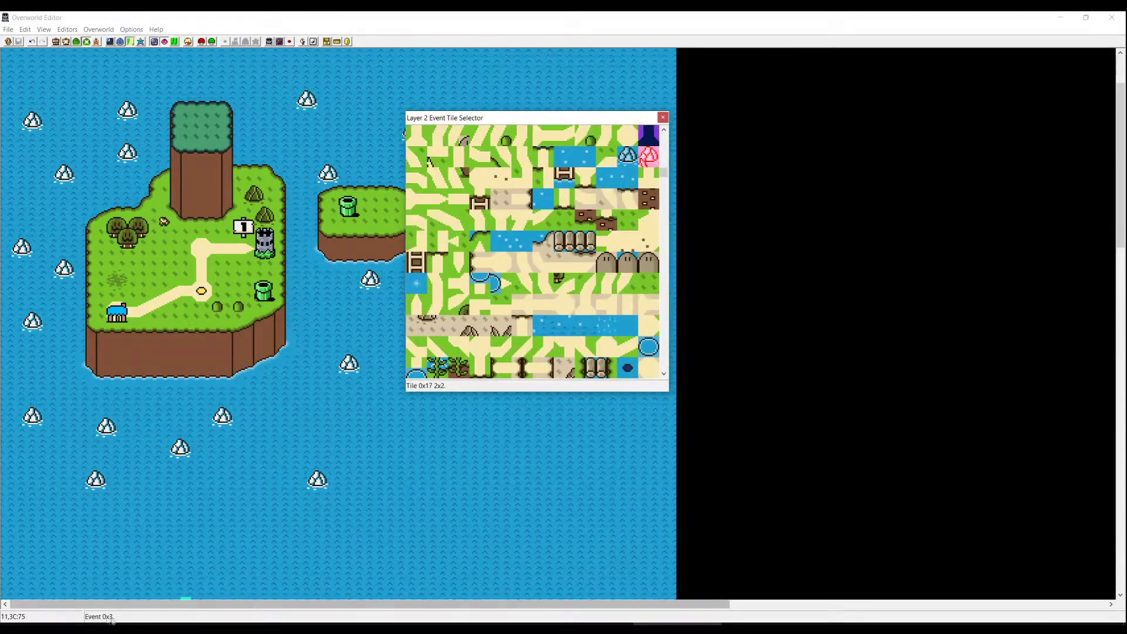
{"action": "left_click", "coordinate": [474, 297]}
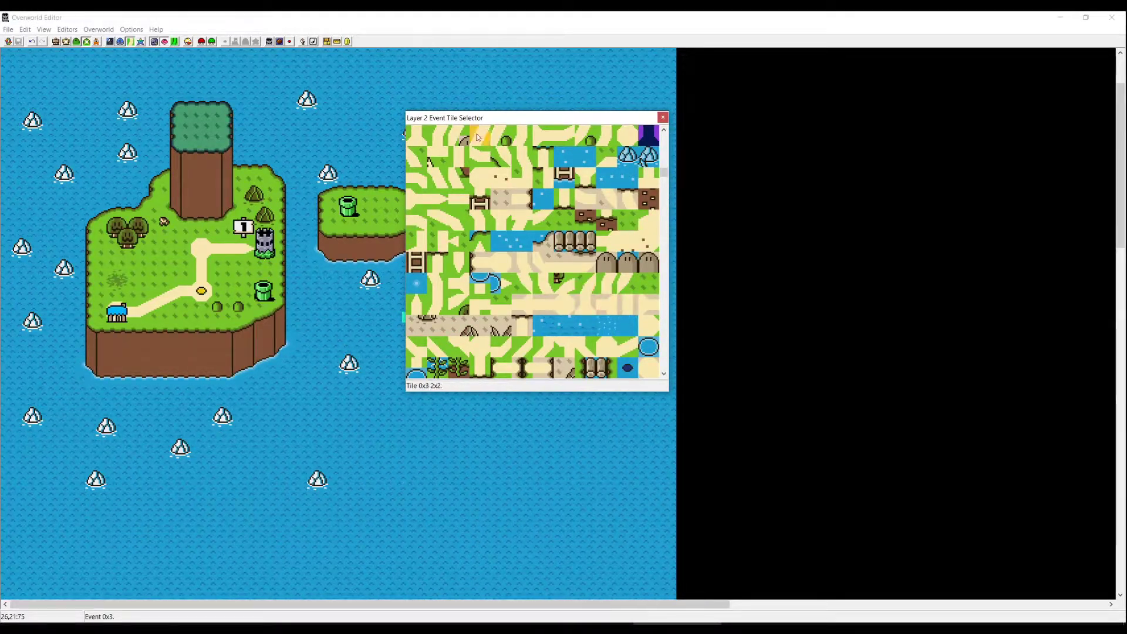
- In Layer 2 8x8 editing, assemble a custom 2x2 path tile from existing pieces in the first blank slot after the event tiles
{"action": "left_click", "coordinate": [76, 41]}
{"action": "left_click", "coordinate": [543, 283]}
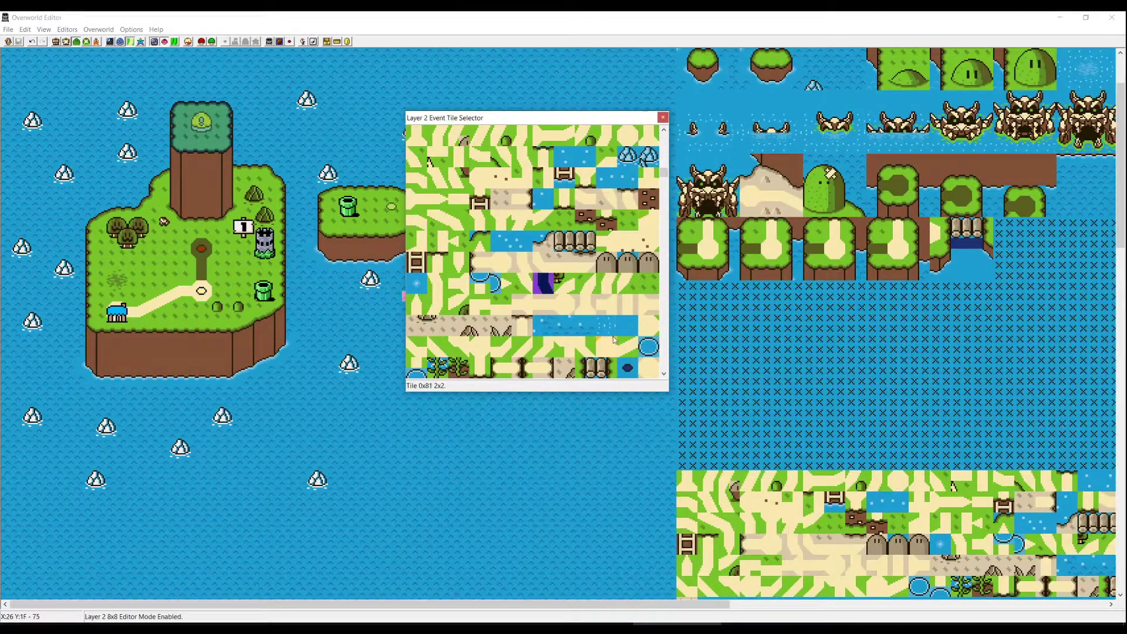
{"action": "scroll", "coordinate": [623, 326], "scroll_direction": "up", "scroll_amount": 3}
{"action": "scroll", "coordinate": [613, 205], "scroll_direction": "up", "scroll_amount": 5}
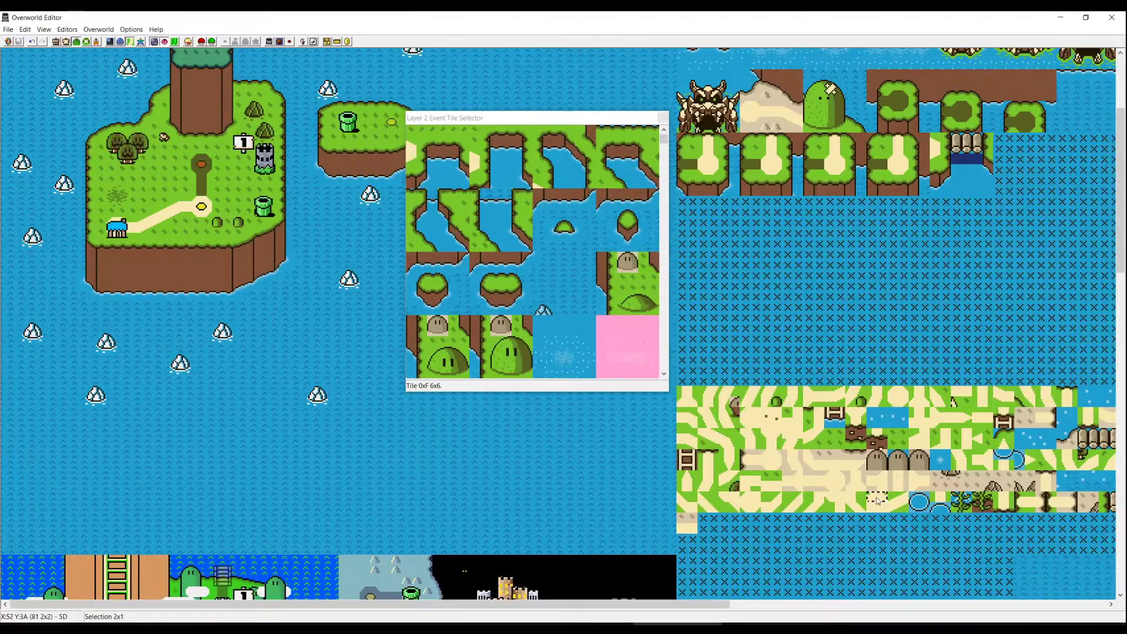
{"action": "scroll", "coordinate": [877, 500], "scroll_direction": "down", "scroll_amount": 3}
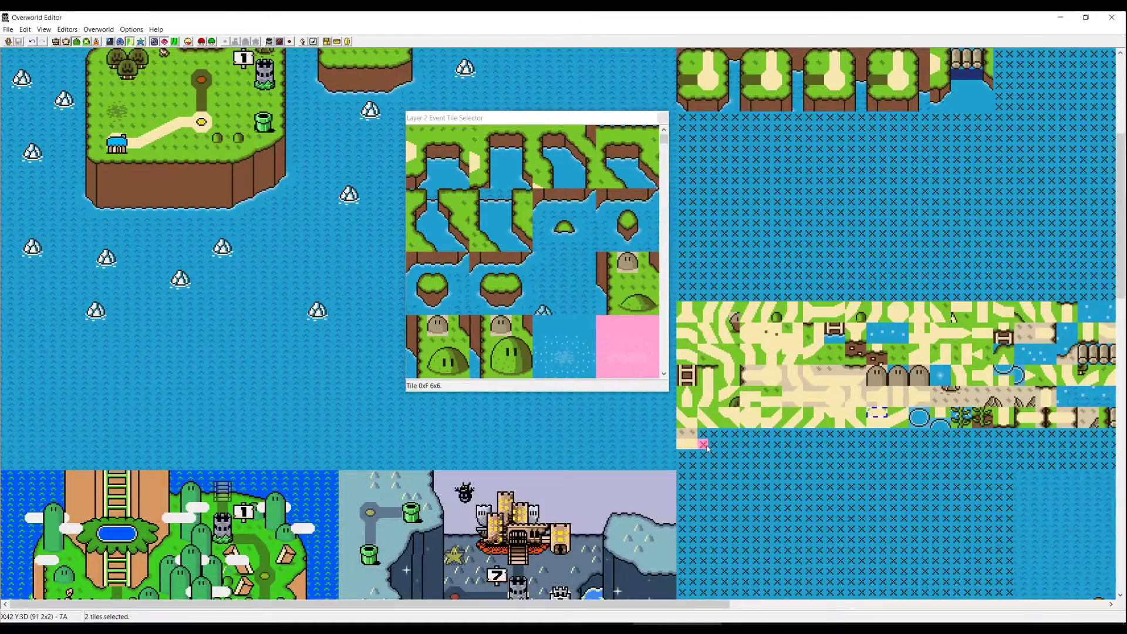
{"action": "scroll", "coordinate": [723, 445], "scroll_direction": "right", "scroll_amount": 4}
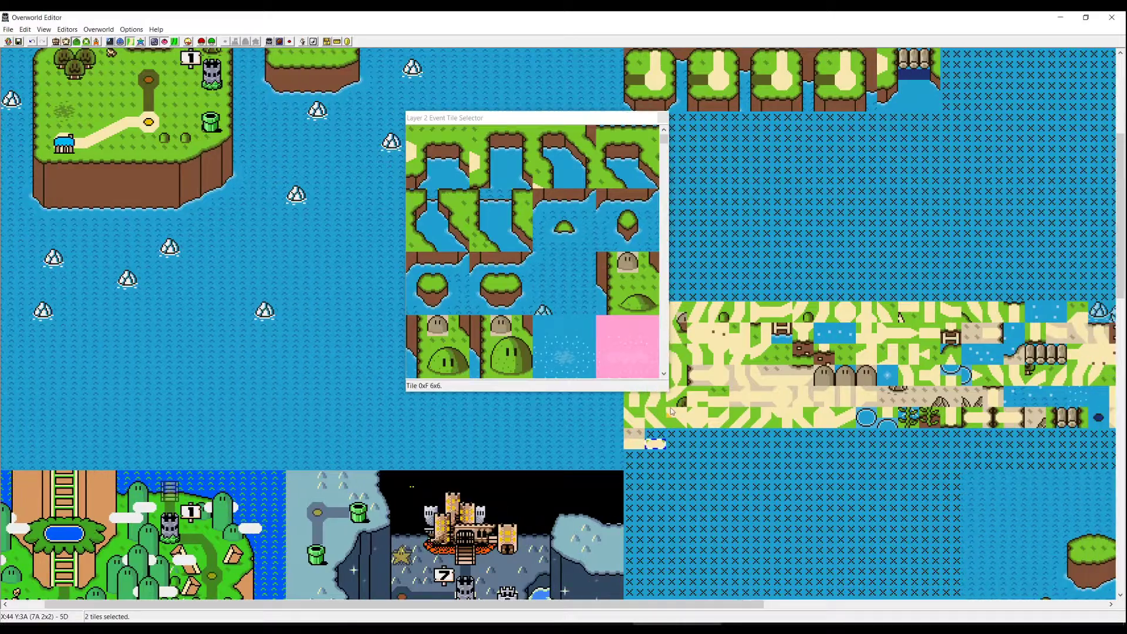
{"action": "scroll", "coordinate": [580, 451], "scroll_direction": "left", "scroll_amount": 3}
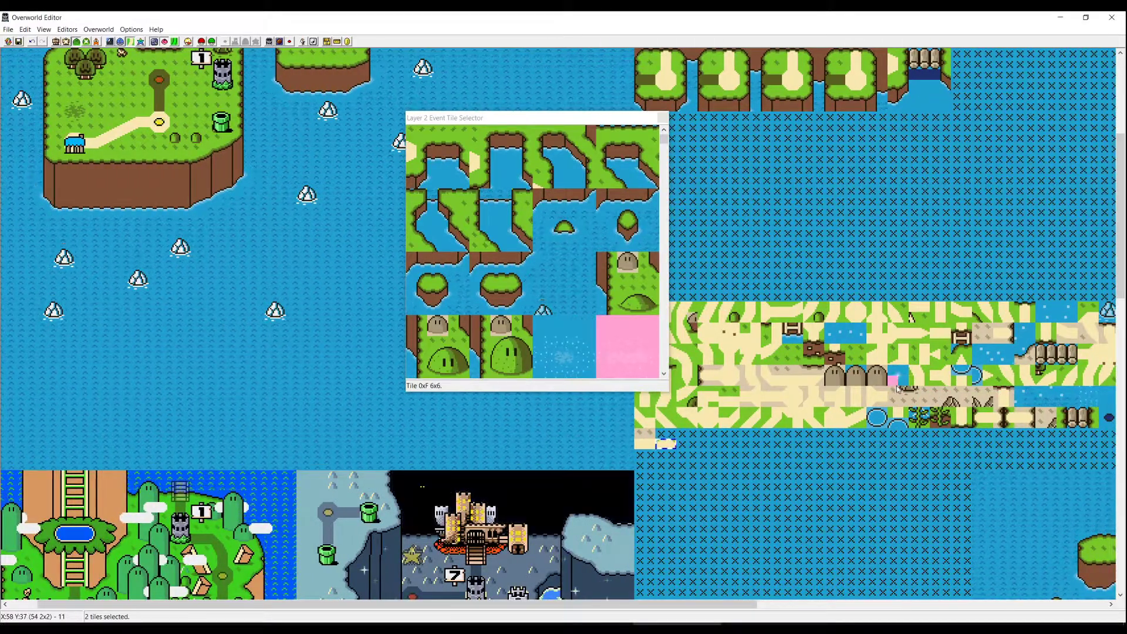
{"action": "scroll", "coordinate": [757, 439], "scroll_direction": "left", "scroll_amount": 1}
{"action": "left_click", "coordinate": [757, 438]}
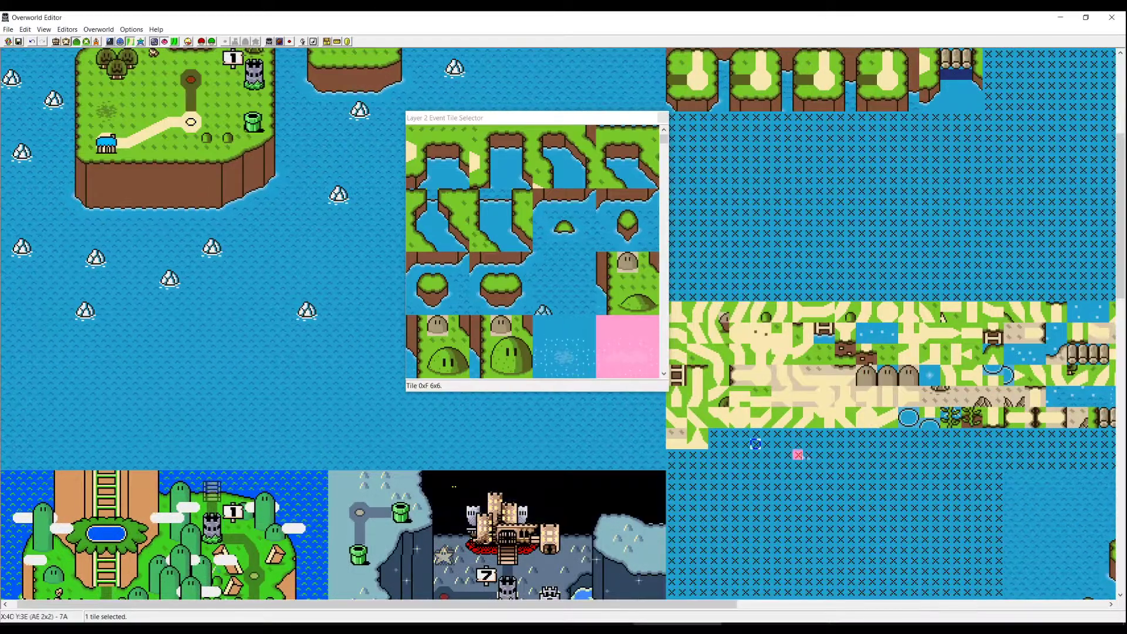
- Copy the hilltop's dark green 2x2 grass into the next two blank event tile slots and overlay copied path pieces on the first one
{"action": "scroll", "coordinate": [845, 464], "scroll_direction": "up", "scroll_amount": 3}
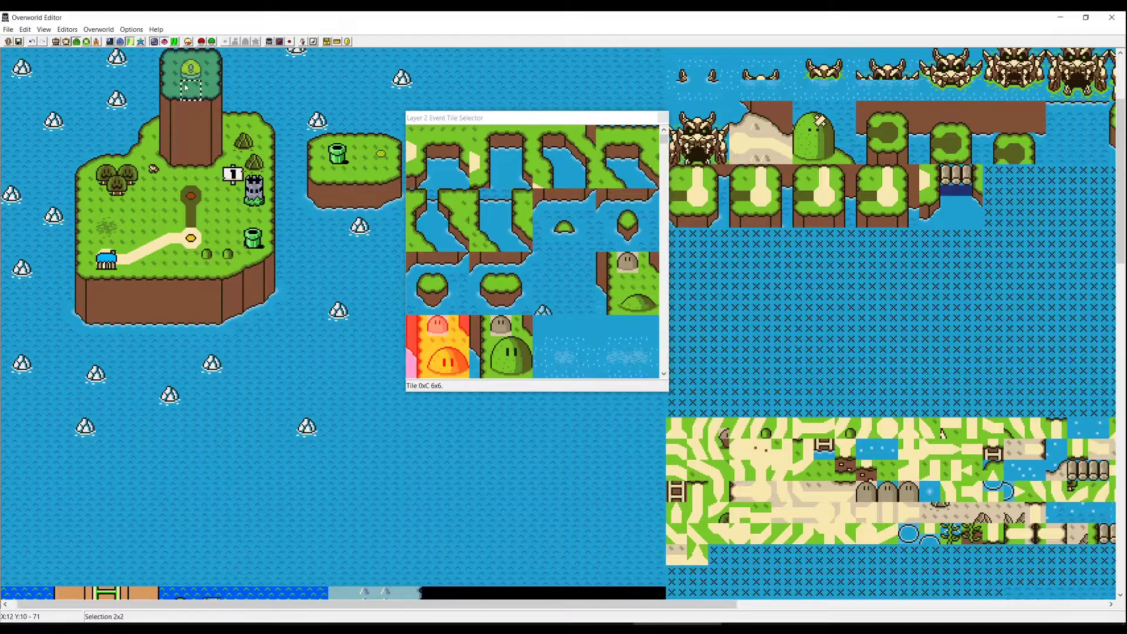
{"action": "right_click", "coordinate": [715, 550]}
{"action": "left_click_drag", "start_coordinate": [197, 76], "coordinate": [181, 67]}
{"action": "left_click_drag", "start_coordinate": [711, 497], "coordinate": [723, 498]}
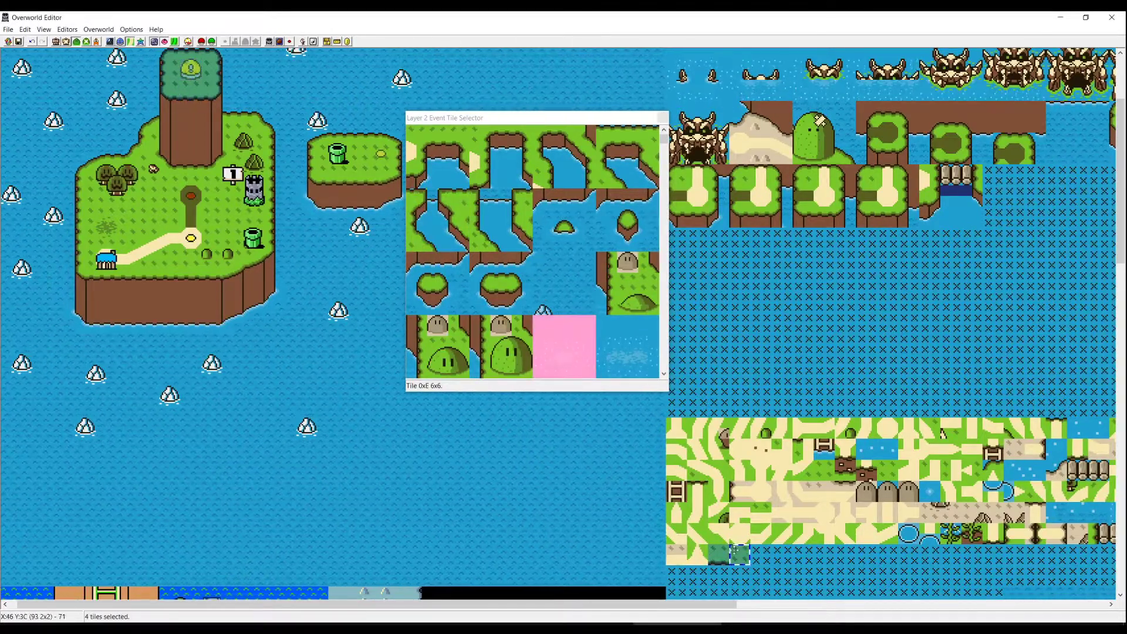
{"action": "right_click", "coordinate": [717, 549]}
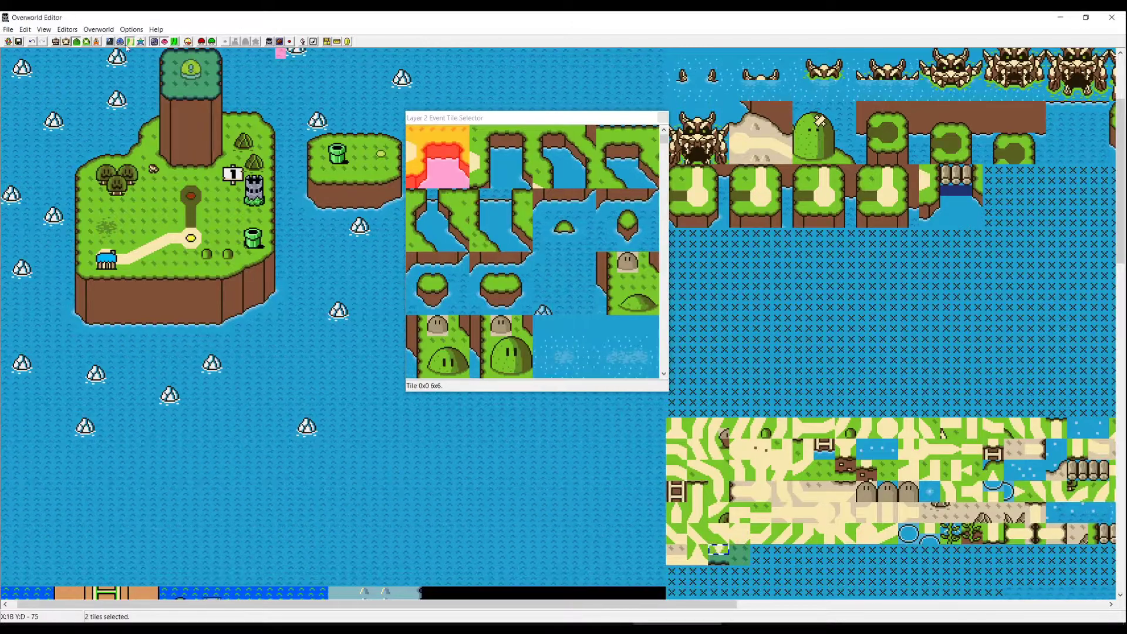
- Form a round path clearing in the second dark green event tile from curved path pieces chosen in the 8x8 tile selector with Palette 3
{"action": "left_click", "coordinate": [279, 41]}
{"action": "left_click", "coordinate": [619, 222]}
{"action": "left_click", "coordinate": [602, 259]}
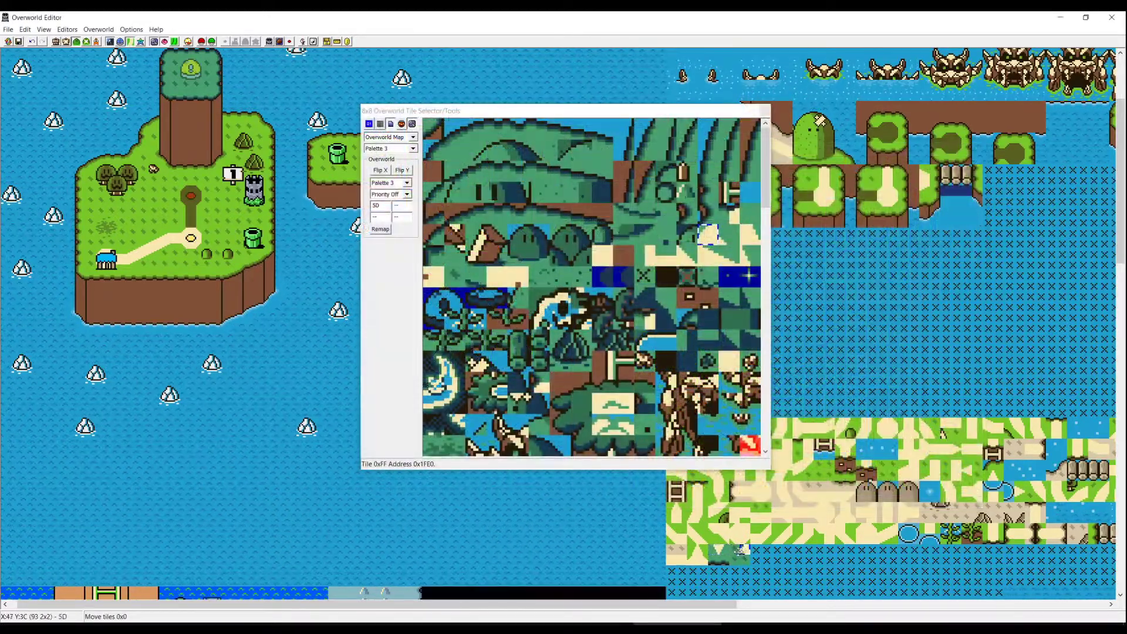
{"action": "right_click", "coordinate": [735, 550]}
{"action": "right_click", "coordinate": [745, 549]}
{"action": "right_click", "coordinate": [745, 560]}
{"action": "right_click", "coordinate": [735, 560]}
{"action": "left_click", "coordinate": [760, 111]}
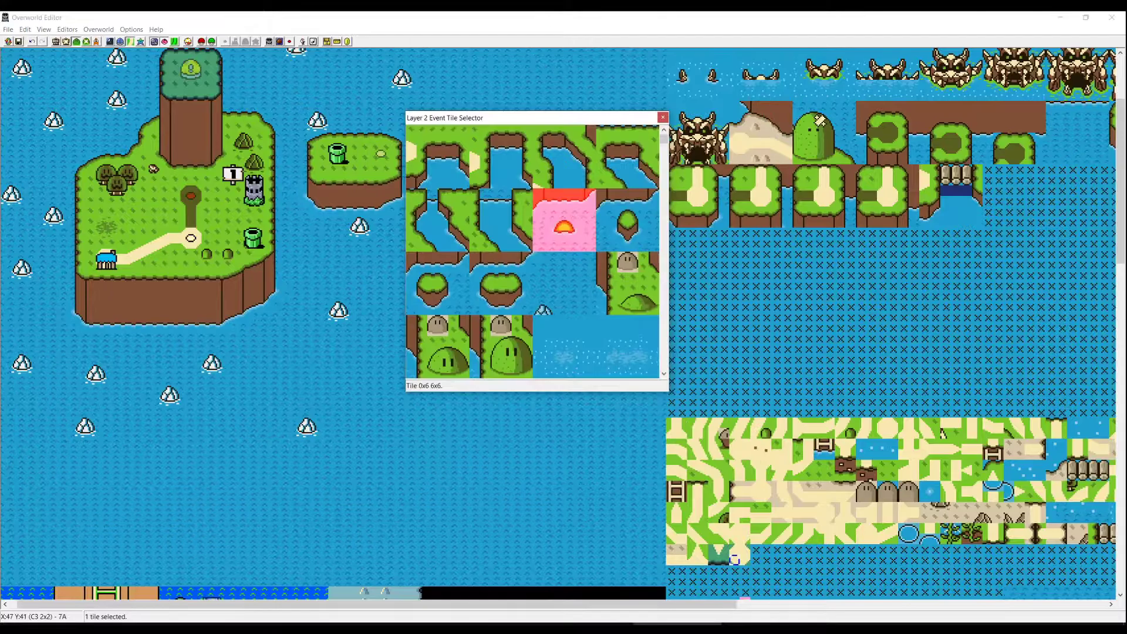
{"action": "left_click", "coordinate": [754, 558]}
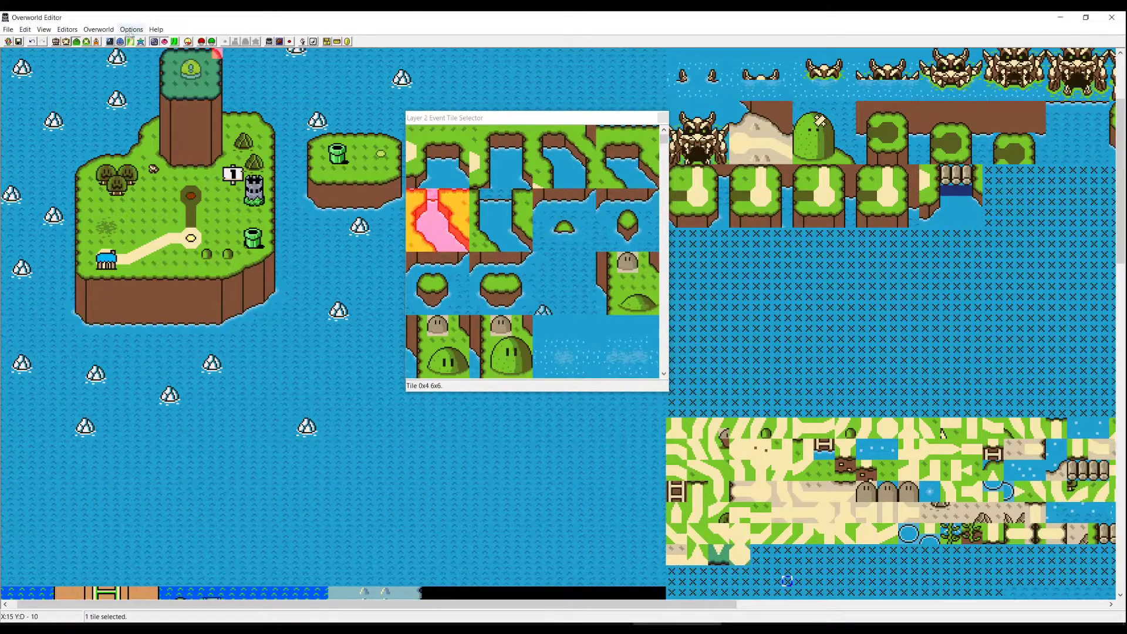
- Return to Layer 2 event editing and place the custom upward path tile above the junction in Event 0x3
{"action": "left_click", "coordinate": [87, 42]}
{"action": "scroll", "coordinate": [461, 334], "scroll_direction": "down", "scroll_amount": 8}
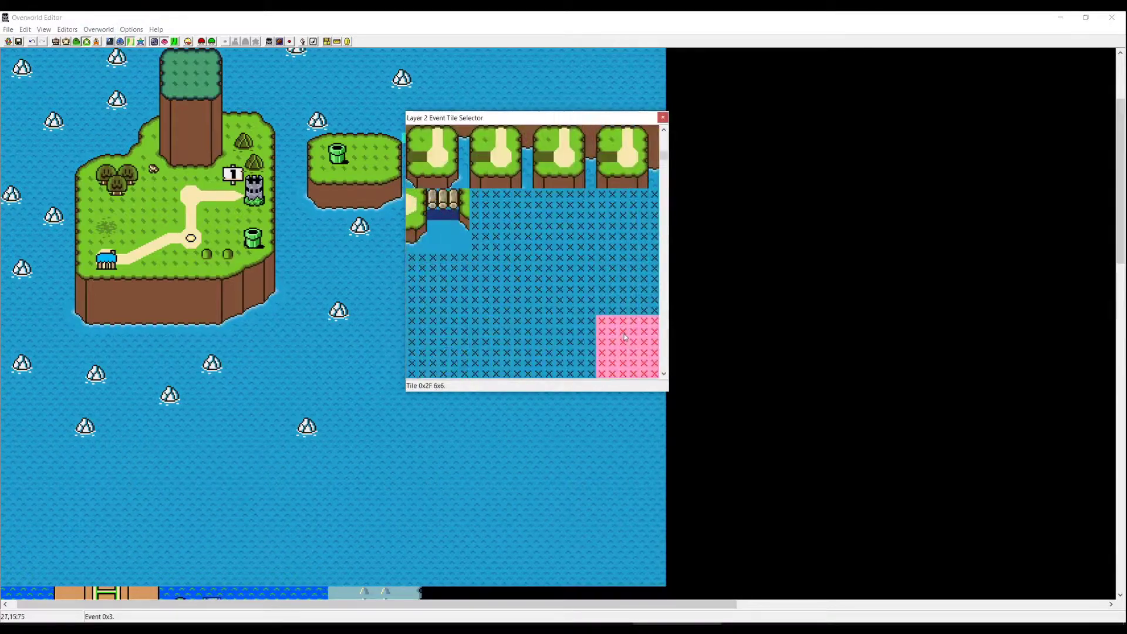
{"action": "scroll", "coordinate": [627, 249], "scroll_direction": "down", "scroll_amount": 3}
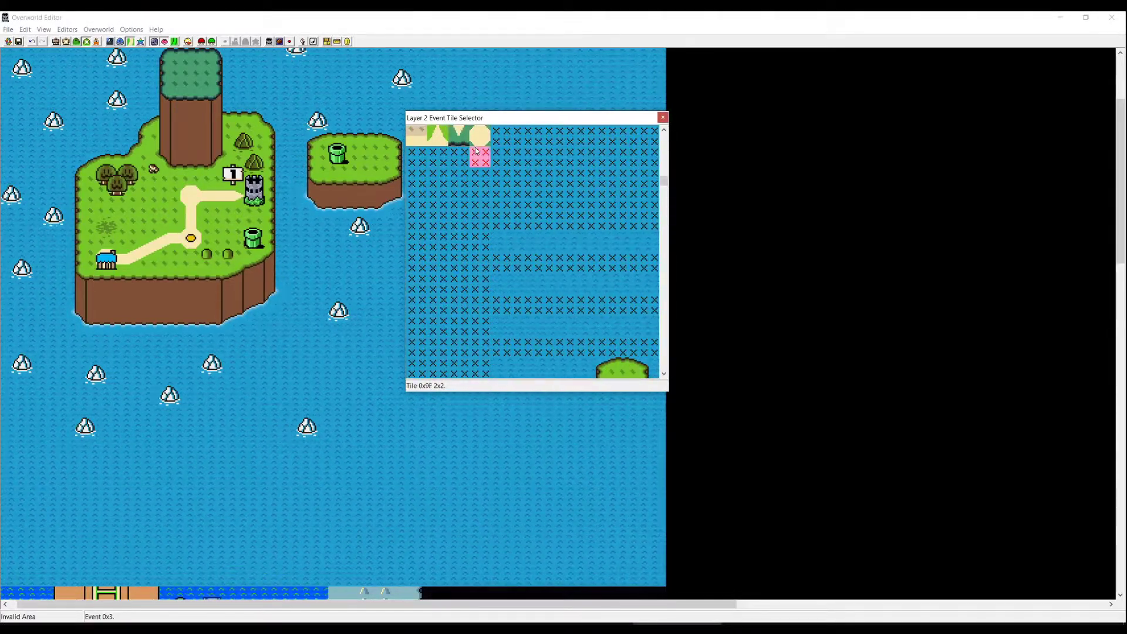
{"action": "scroll", "coordinate": [595, 206], "scroll_direction": "down", "scroll_amount": 10}
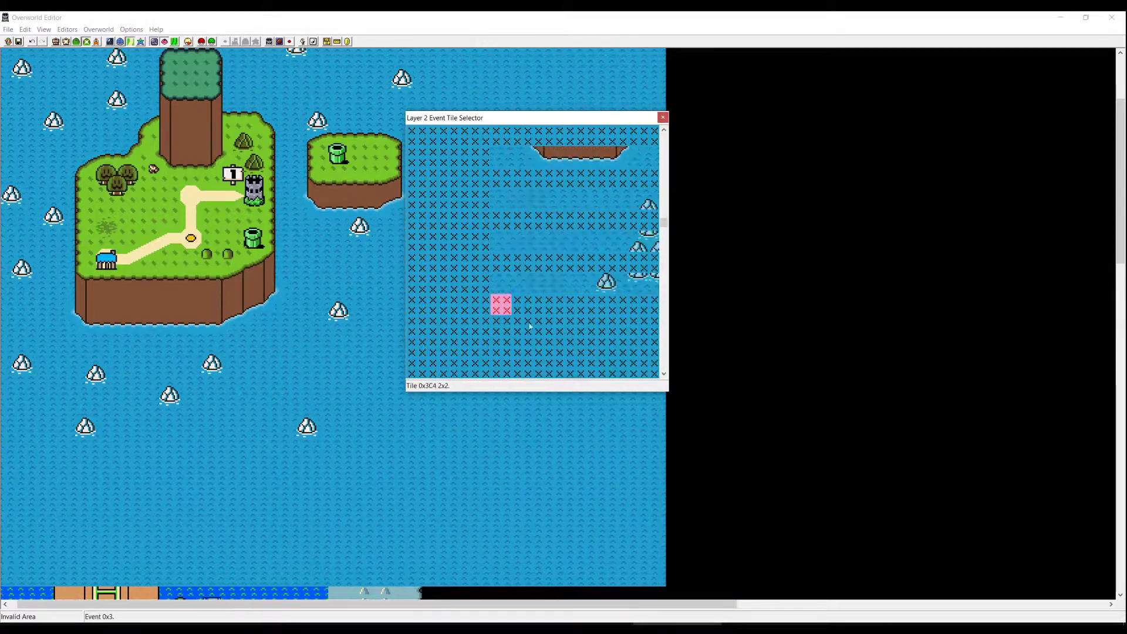
{"action": "scroll", "coordinate": [577, 203], "scroll_direction": "up", "scroll_amount": 10}
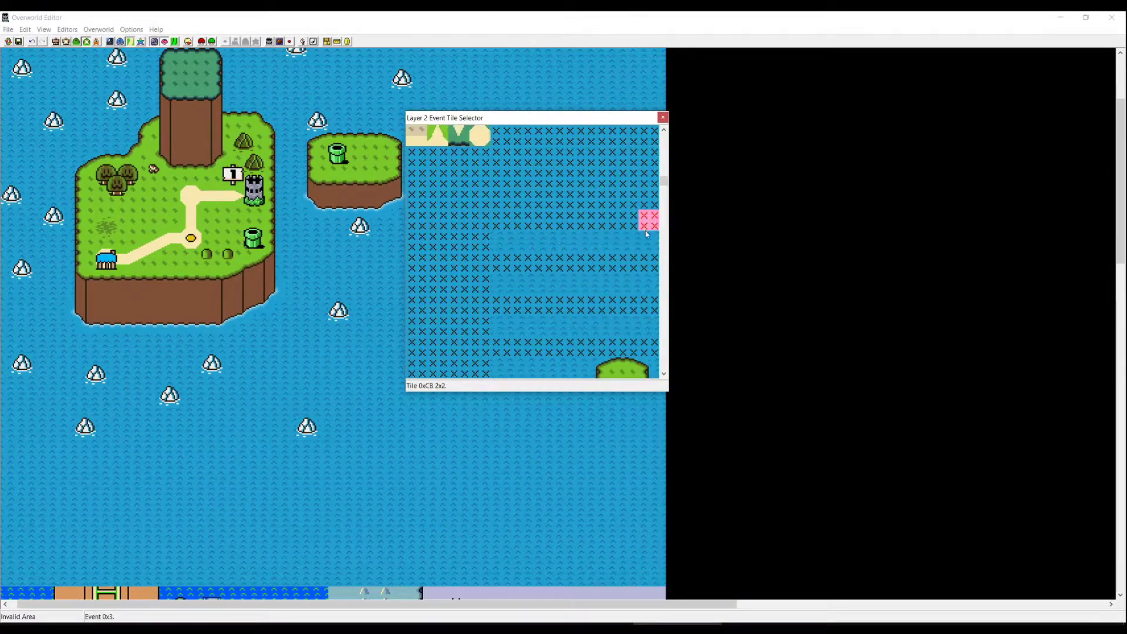
{"action": "left_click", "coordinate": [437, 135]}
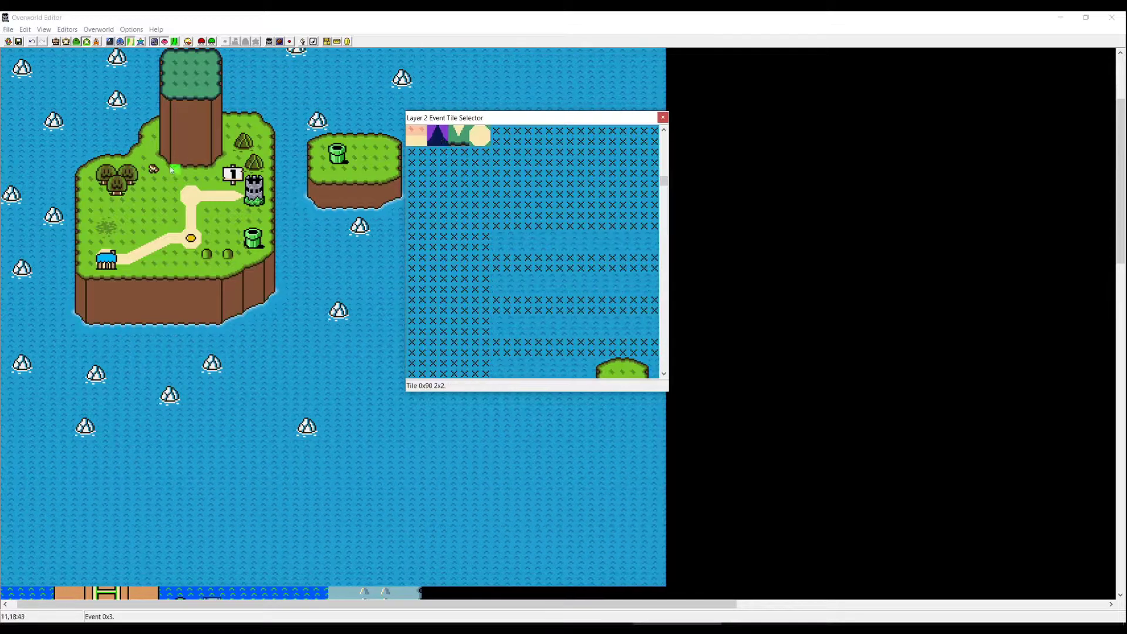
{"action": "right_click", "coordinate": [190, 185]}
- Continue the Event 0x3 path up the cliff with brown climbing tiles, ending in the custom dark green path tiles on the hilltop
{"action": "scroll", "coordinate": [480, 185], "scroll_direction": "up", "scroll_amount": 1}
{"action": "left_click", "coordinate": [186, 160]}
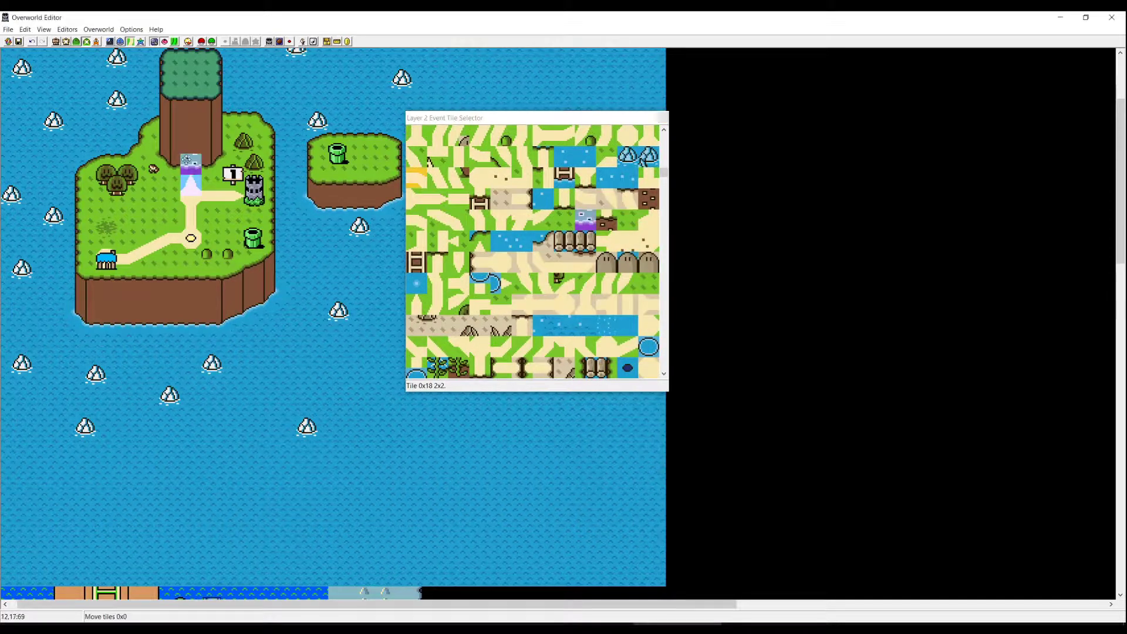
{"action": "left_click", "coordinate": [649, 199]}
{"action": "right_click", "coordinate": [183, 136]}
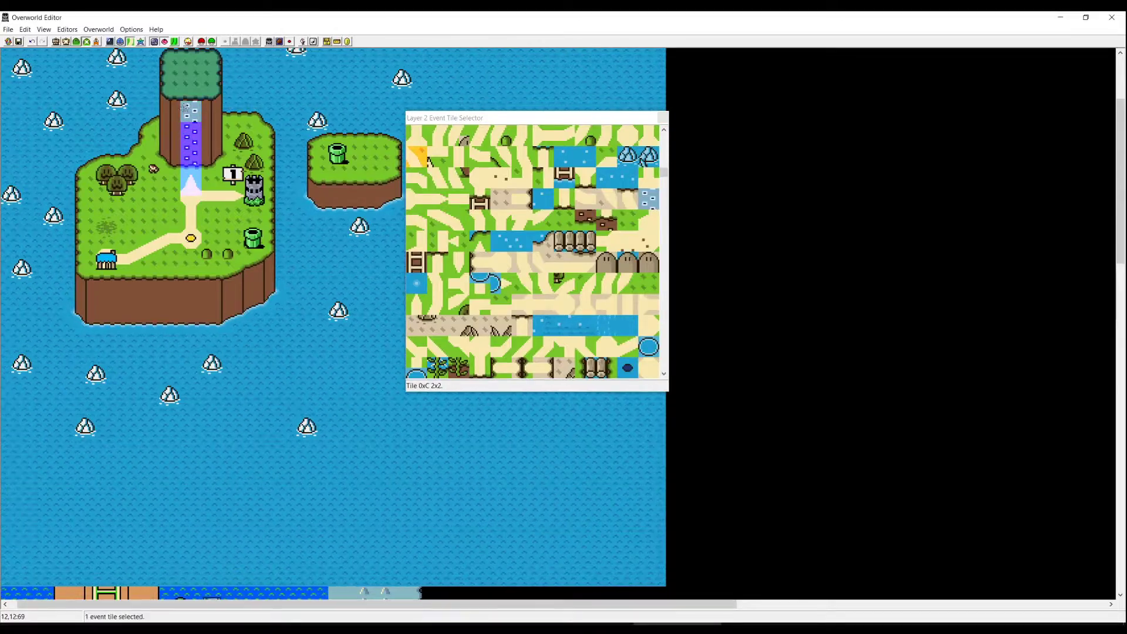
{"action": "scroll", "coordinate": [428, 161], "scroll_direction": "down", "scroll_amount": 3}
{"action": "left_click", "coordinate": [479, 156]}
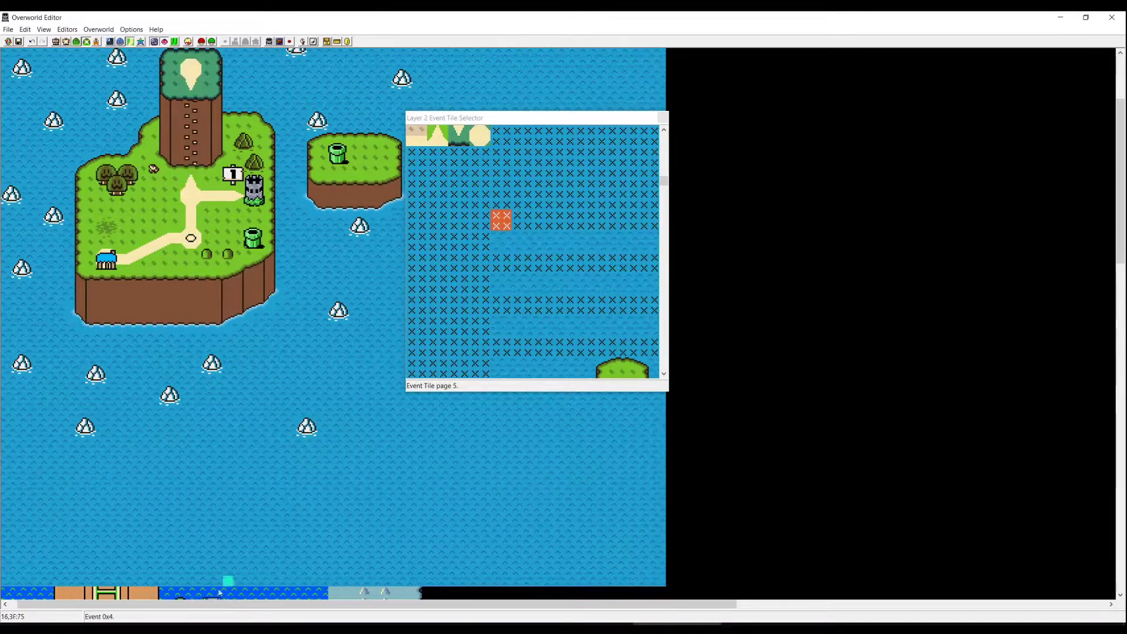
- Add short vertical and horizontal path tiles in the next blank event slots, and place the vertical one between castle and pipe in Event 0x4
{"action": "left_click", "coordinate": [77, 41]}
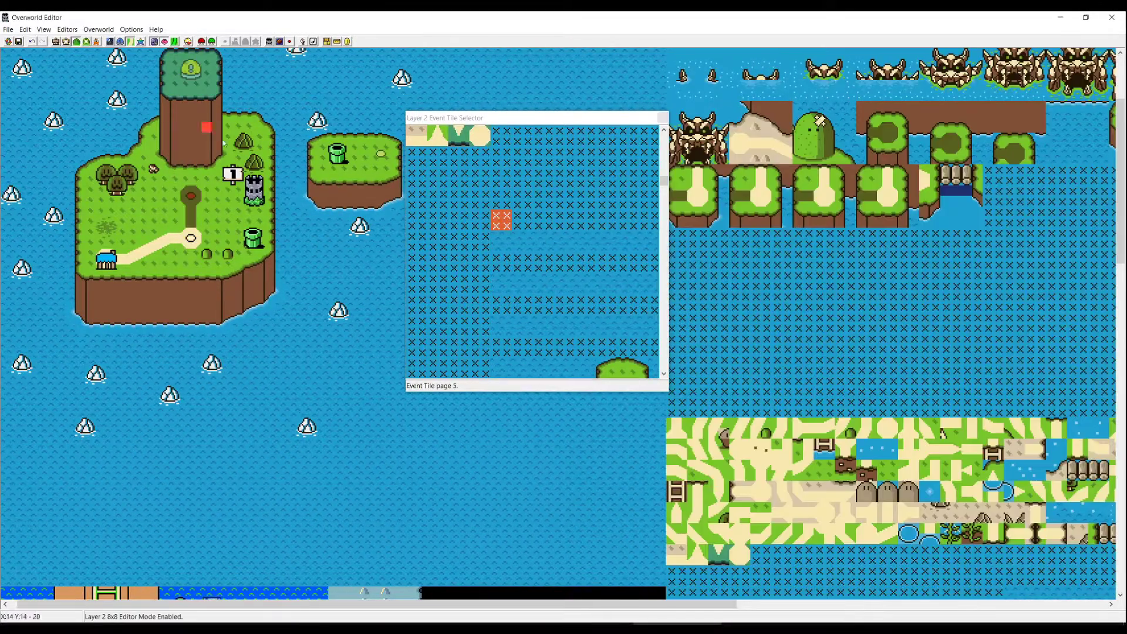
{"action": "right_click", "coordinate": [836, 486]}
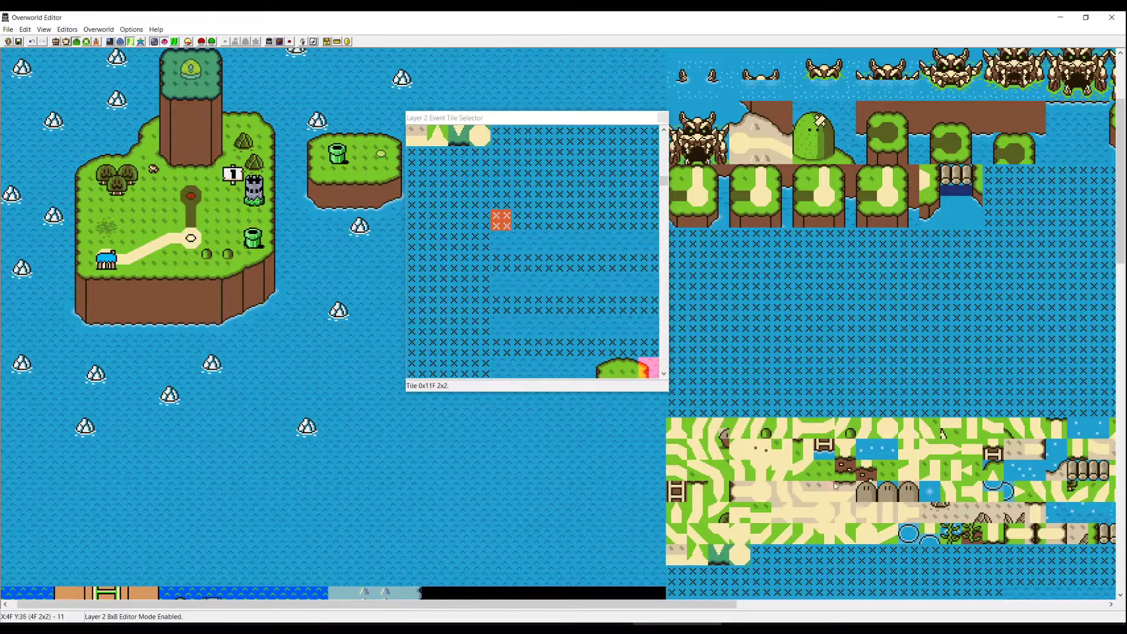
{"action": "right_click", "coordinate": [759, 558]}
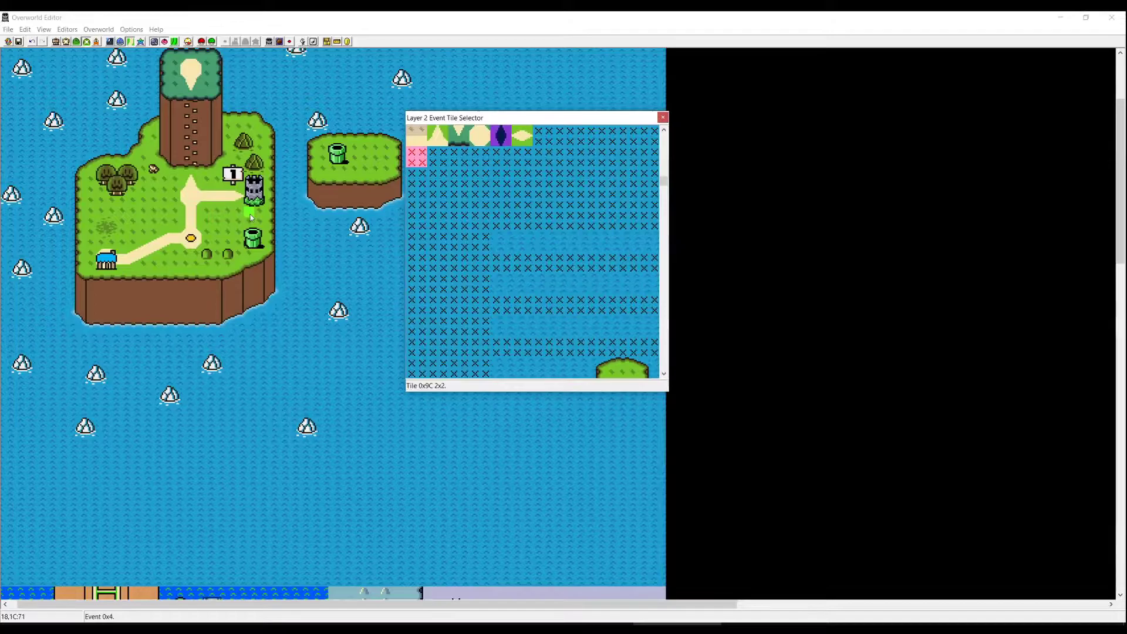
{"action": "left_click", "coordinate": [250, 214]}
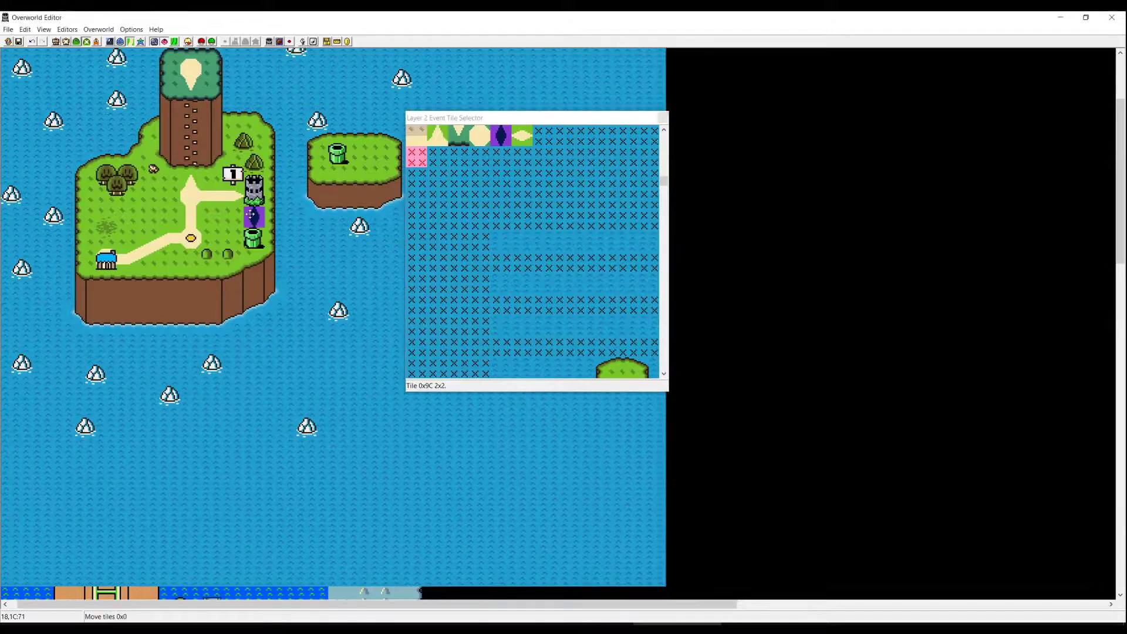
{"action": "right_click", "coordinate": [250, 214]}
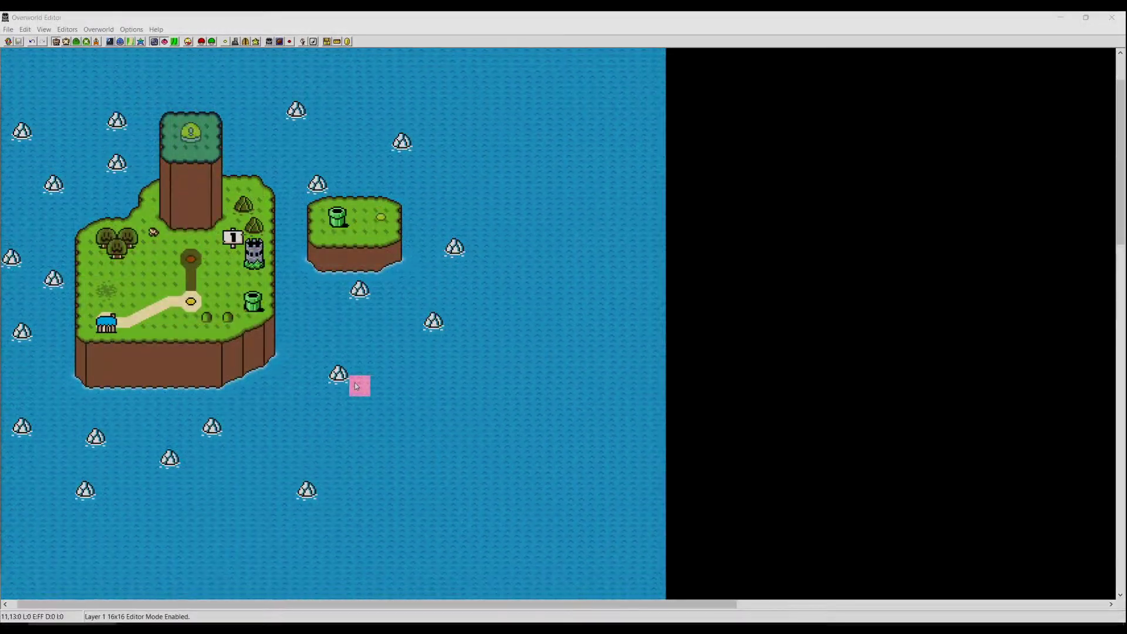
- Step through the Layer 2 events in order to review the path tiles each one reveals
{"action": "left_click", "coordinate": [87, 41]}
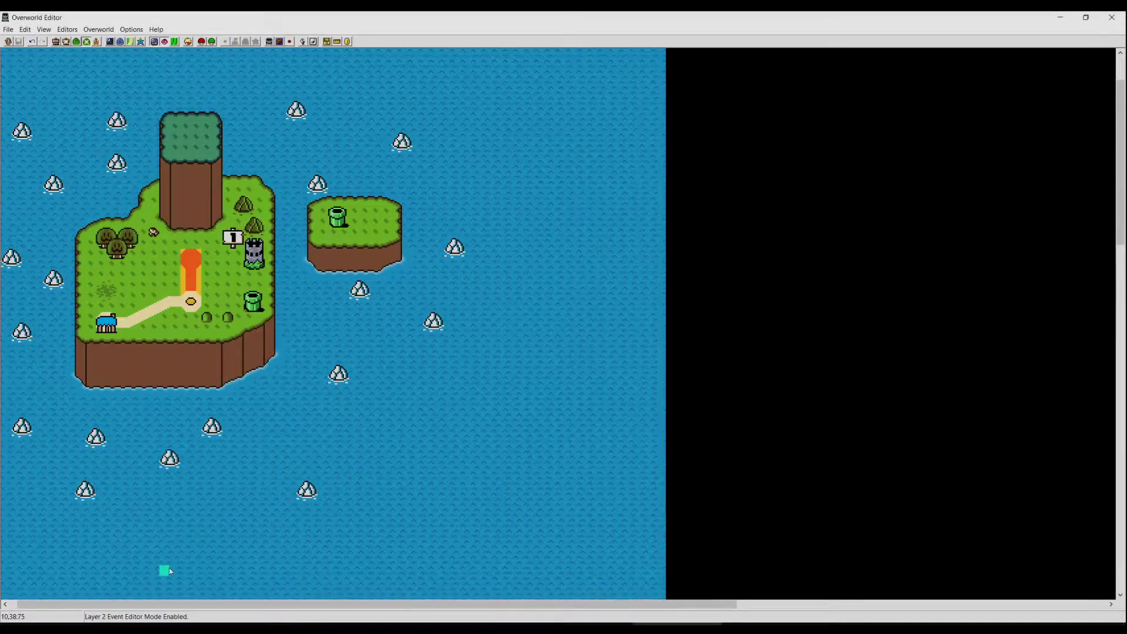
{"action": "key", "text": "Page_Down"}
{"action": "key", "text": "Page_Down"}
{"action": "key", "text": "Page_Down"}
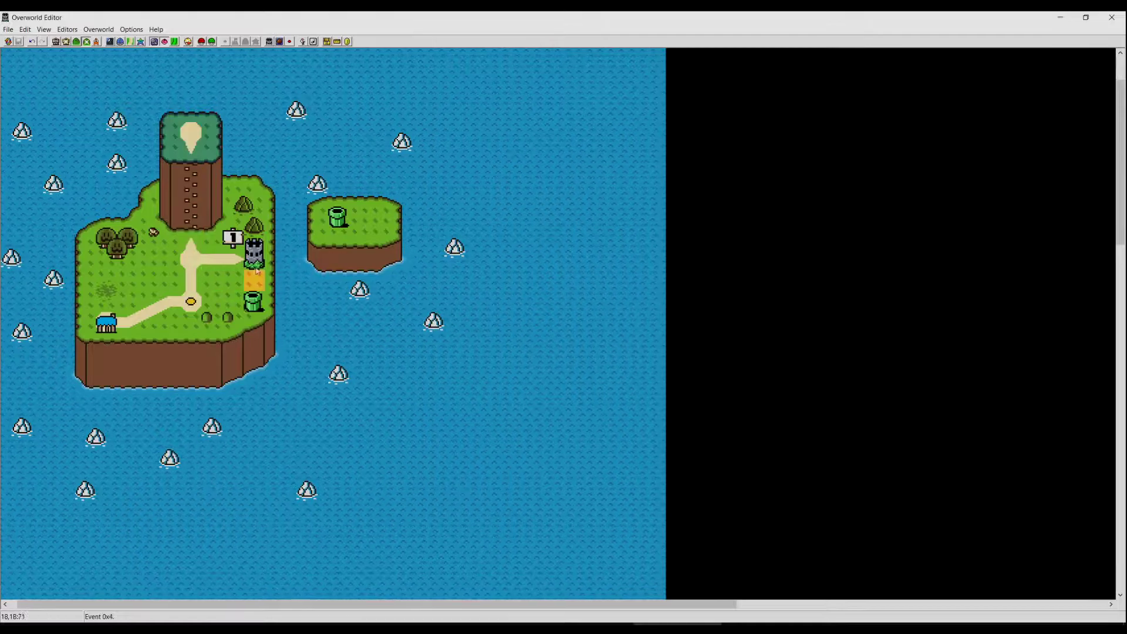
{"action": "key", "text": "Page_Down"}
{"action": "key", "text": "Page_Down"}
{"action": "key", "text": "Page_Down"}
{"action": "key", "text": "Page_Down"}
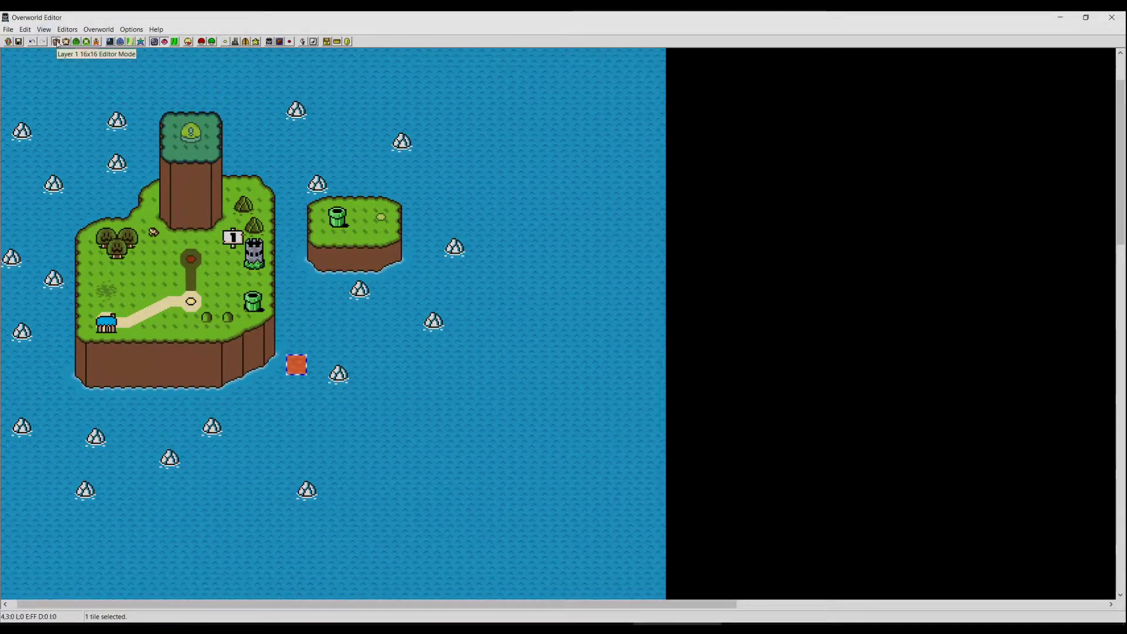
- In Layer 1 16x16 editing, set the Level 106 junction tile to reveal on Event 1
{"action": "left_click", "coordinate": [190, 259]}
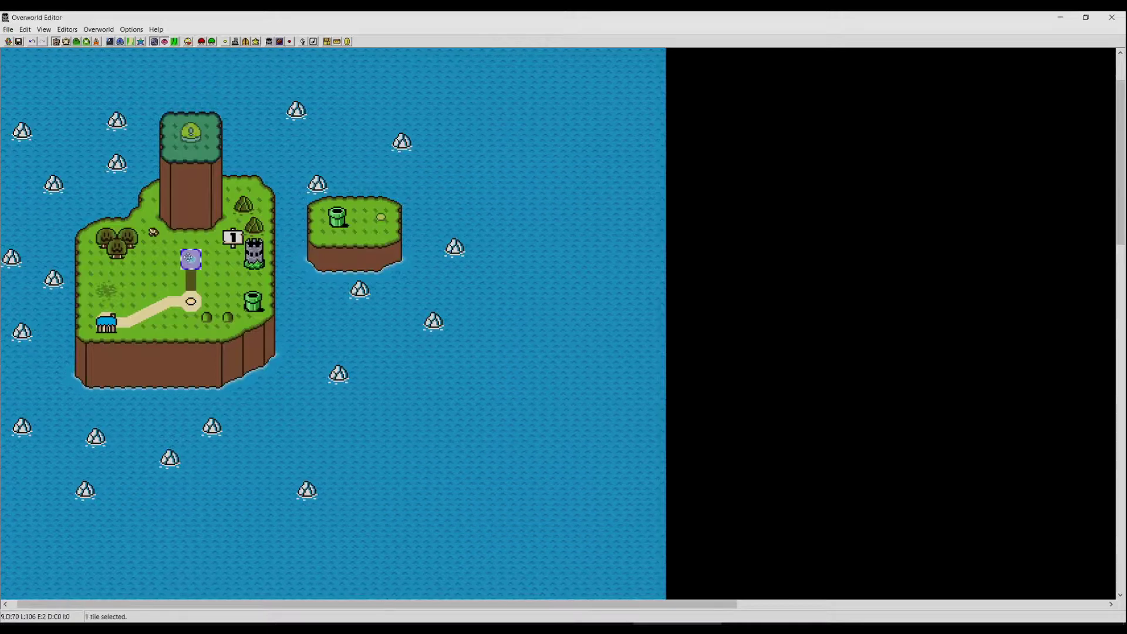
{"action": "left_click", "coordinate": [229, 42]}
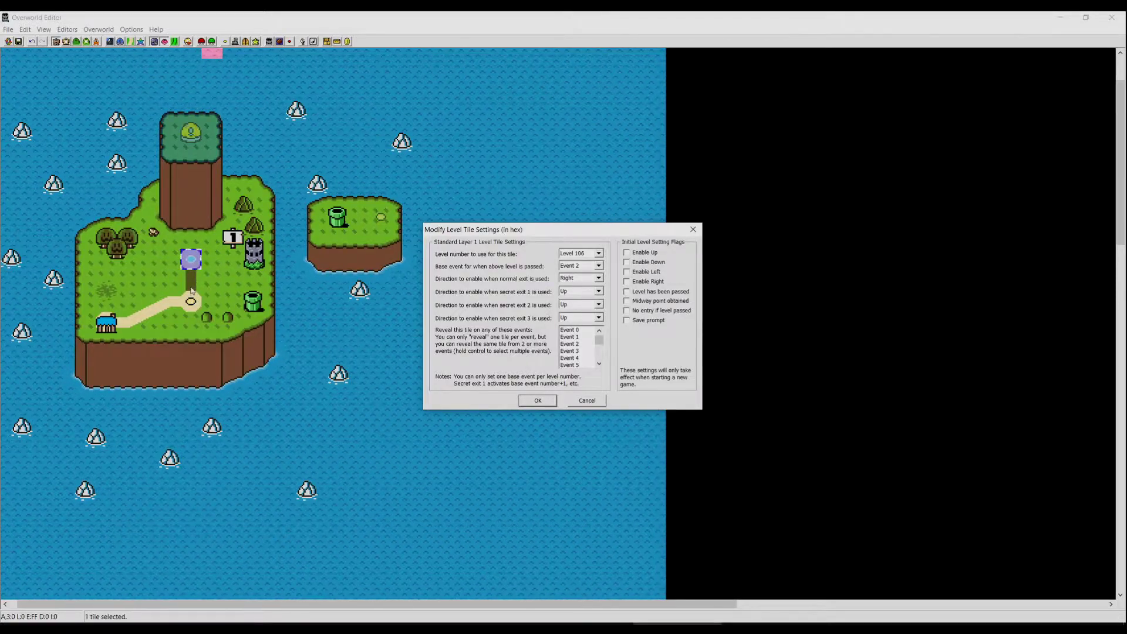
{"action": "left_click", "coordinate": [570, 336]}
{"action": "left_click", "coordinate": [538, 401]}
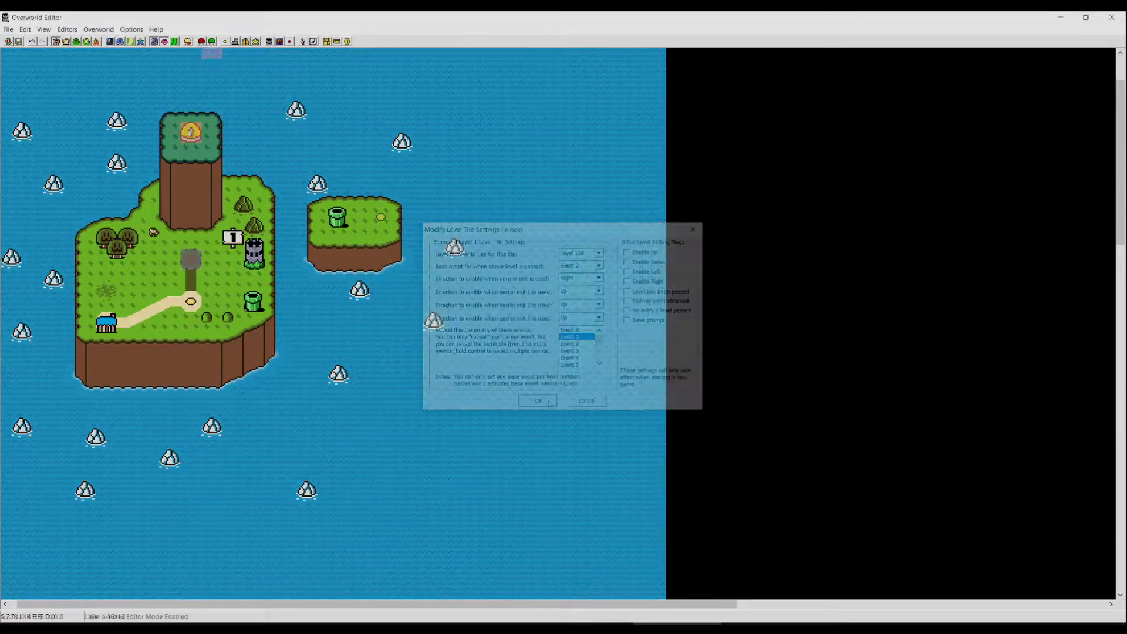
- Set the hilltop switch palace tile to reveal on Event 3 and the small island's level tile on Event 4
{"action": "left_click", "coordinate": [225, 43]}
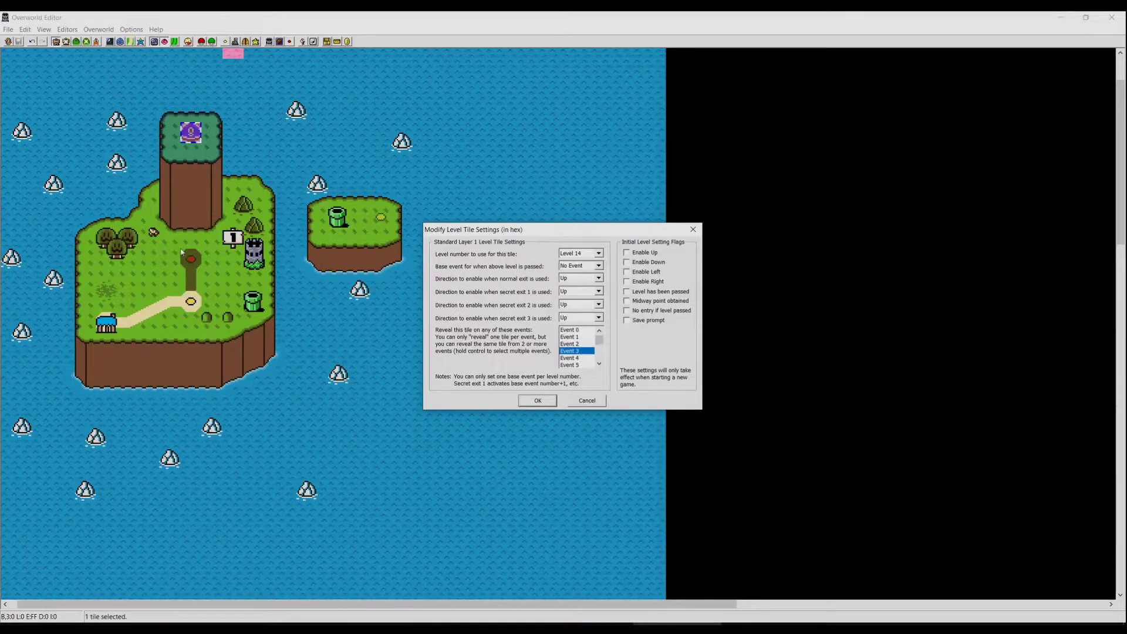
{"action": "left_click", "coordinate": [538, 401]}
{"action": "left_click", "coordinate": [381, 217]}
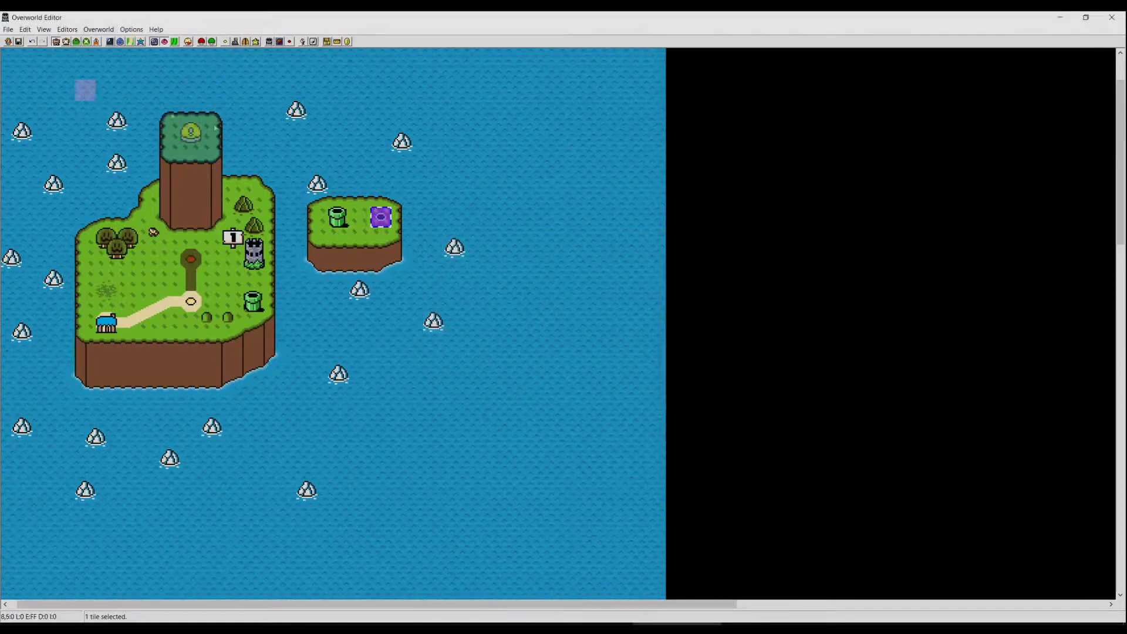
{"action": "left_click", "coordinate": [226, 43]}
{"action": "left_click", "coordinate": [576, 357]}
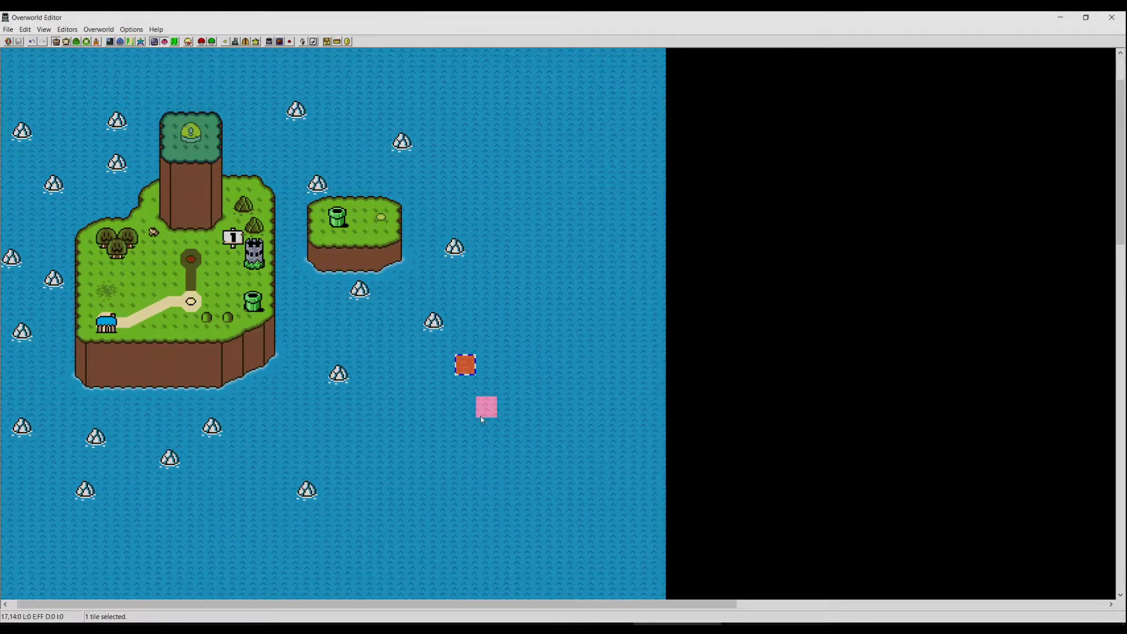
- Link the main island's pipe to the small island's pipe, using index 1B for tile 1 and 1C for tile 2
{"action": "key", "text": "Insert"}
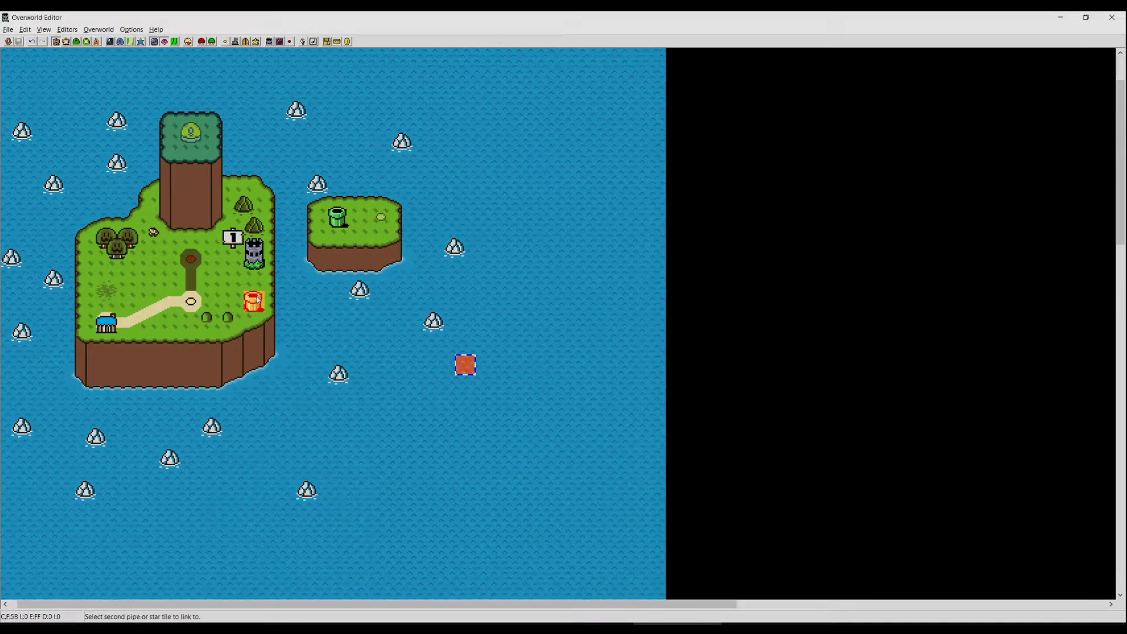
{"action": "left_click", "coordinate": [338, 219]}
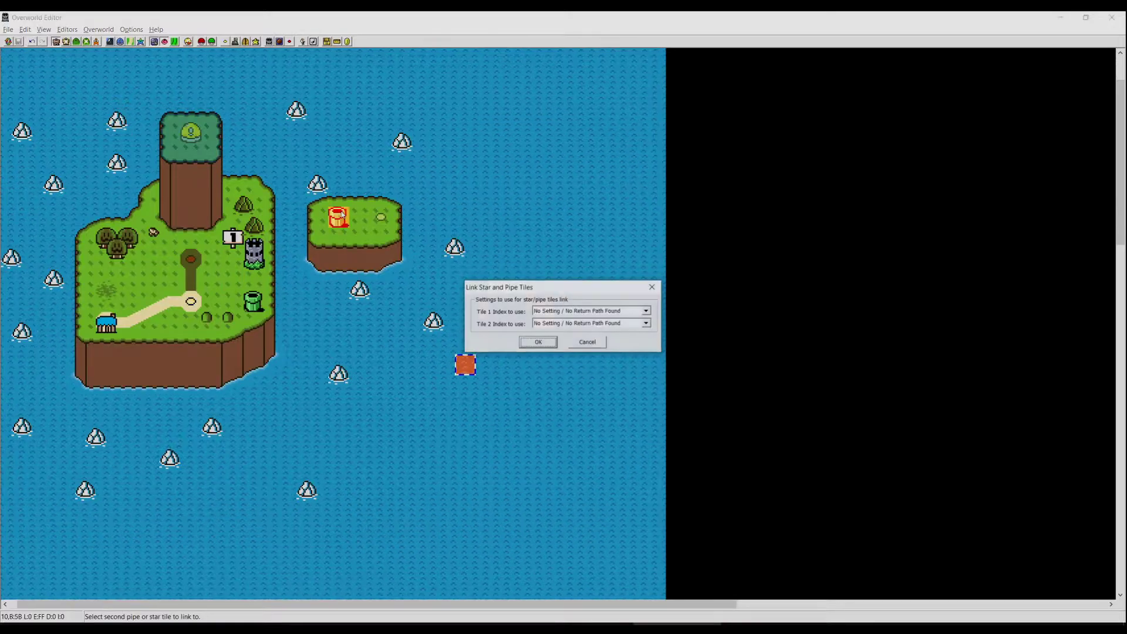
{"action": "left_click", "coordinate": [646, 311]}
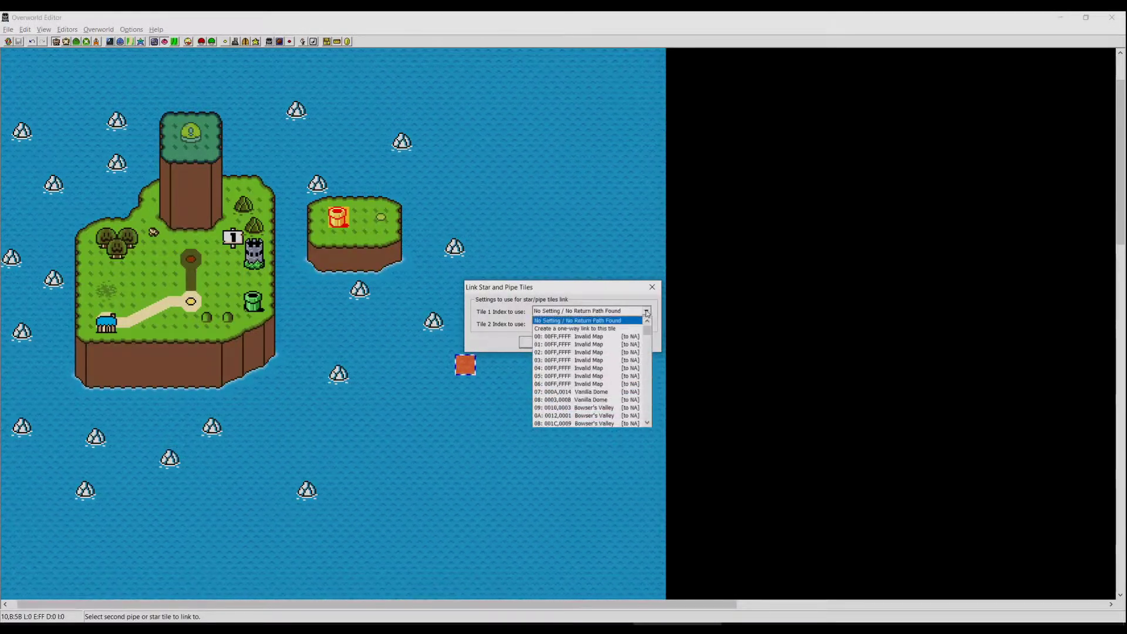
{"action": "left_click_drag", "start_coordinate": [649, 334], "coordinate": [647, 341]}
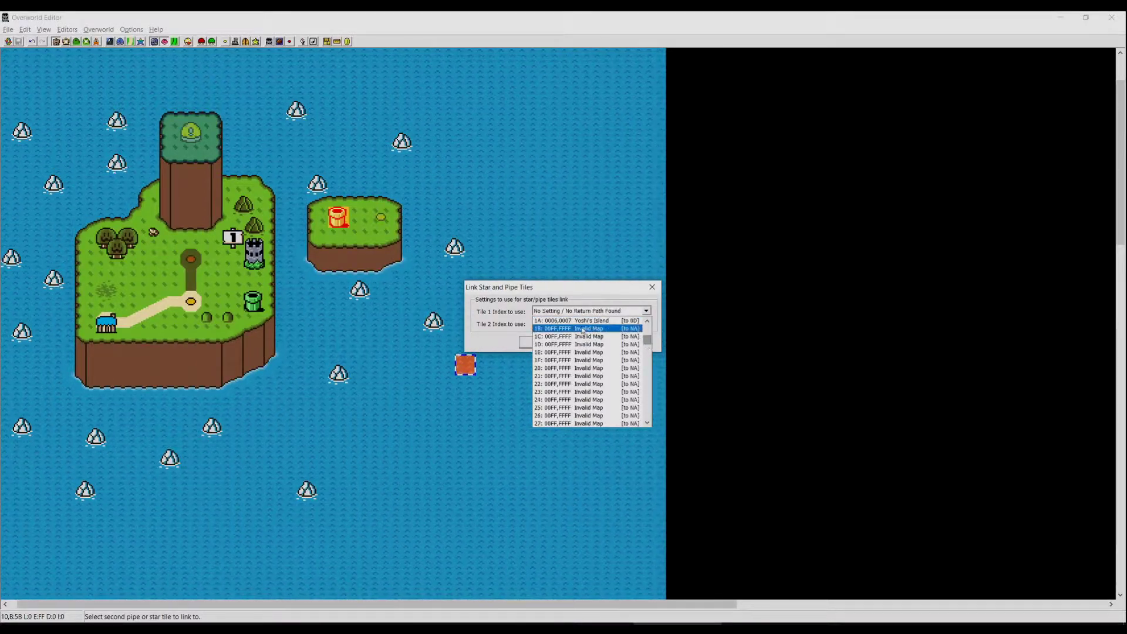
{"action": "left_click", "coordinate": [583, 331]}
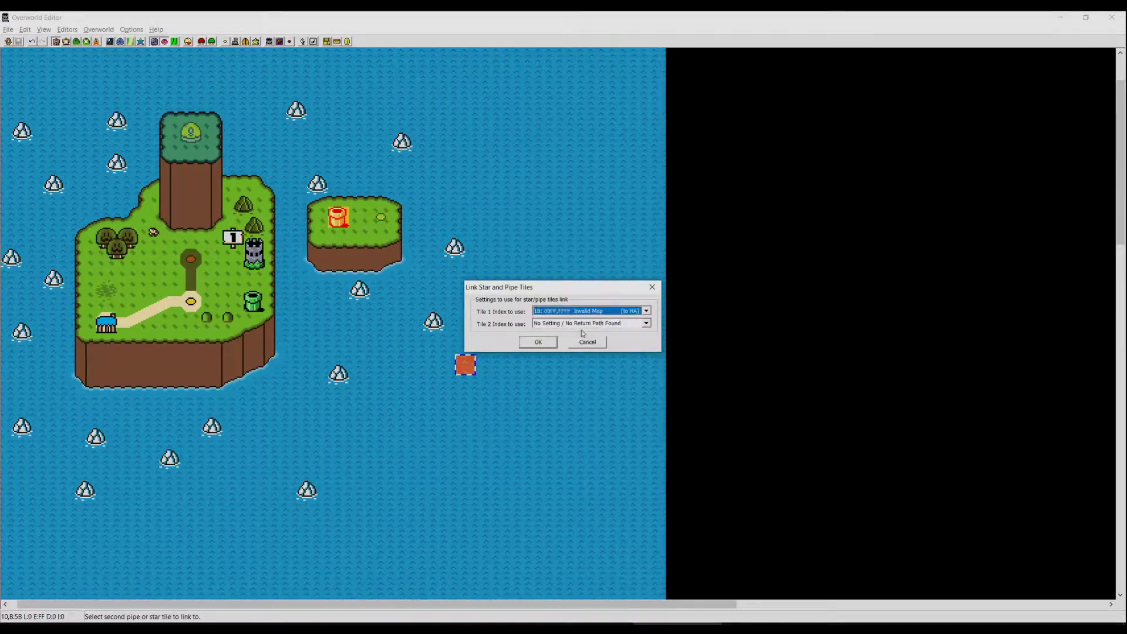
{"action": "left_click", "coordinate": [646, 325]}
{"action": "left_click_drag", "start_coordinate": [649, 346], "coordinate": [648, 354]}
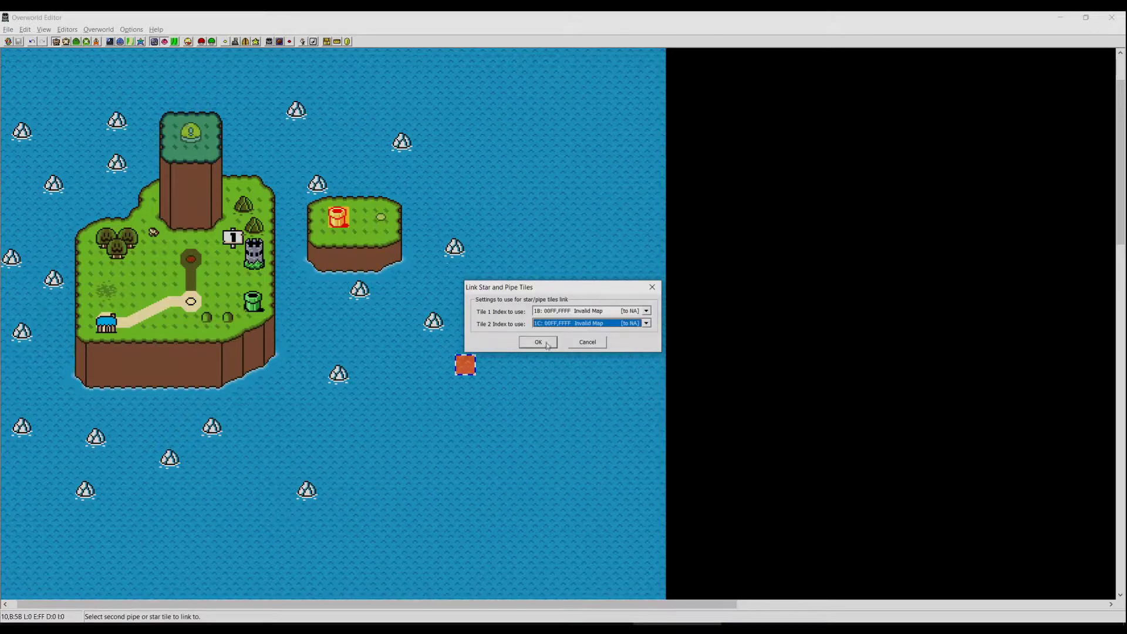
{"action": "left_click", "coordinate": [538, 343]}
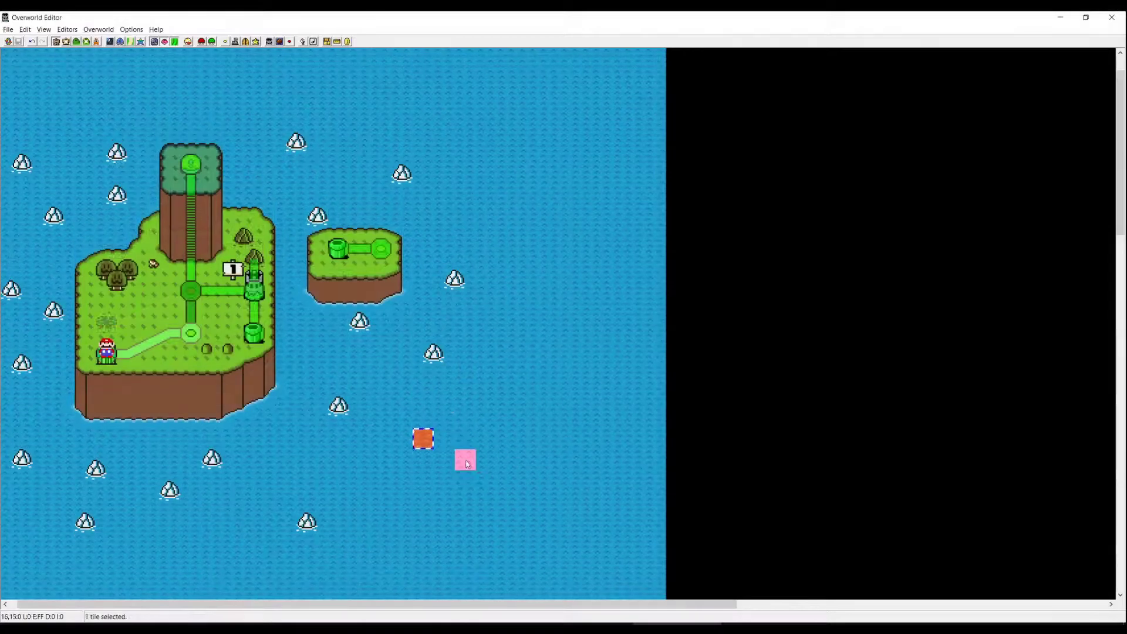
- Set the base event of the hilltop switch palace tile, Level 14, to Event 5
{"action": "left_click_drag", "start_coordinate": [468, 464], "coordinate": [466, 462]}
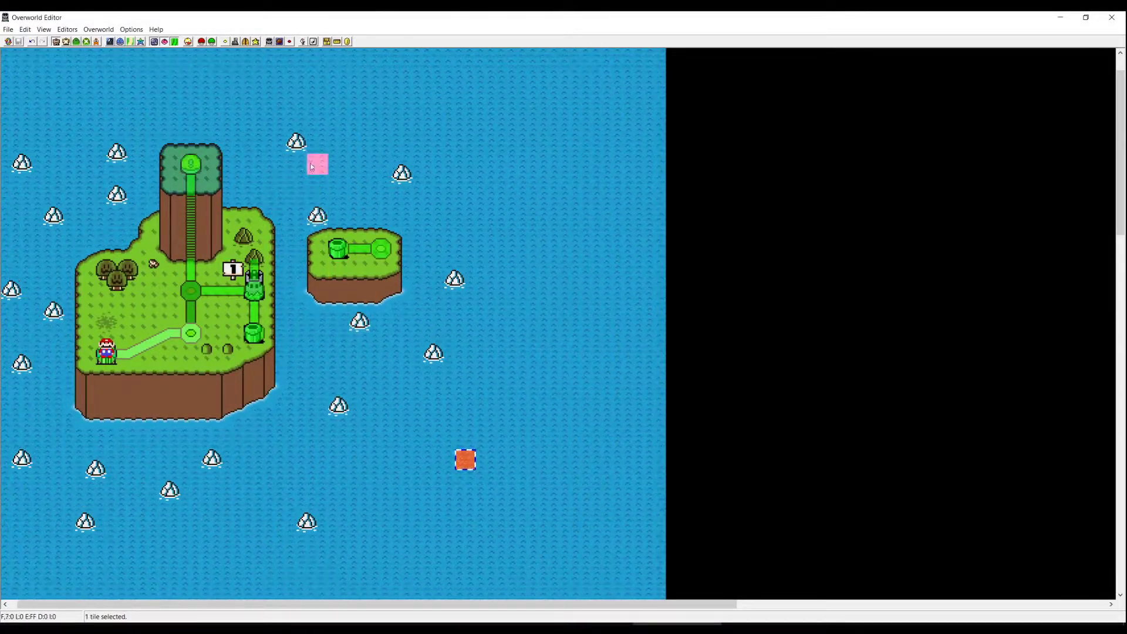
{"action": "left_click", "coordinate": [190, 165]}
{"action": "left_click", "coordinate": [225, 41]}
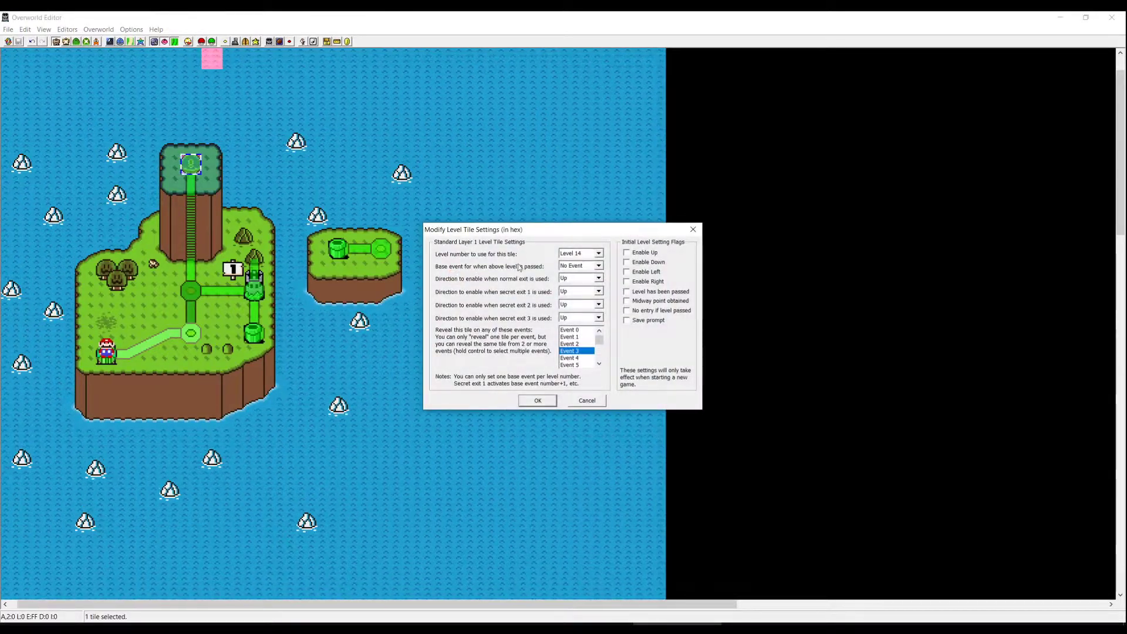
{"action": "left_click", "coordinate": [591, 266]}
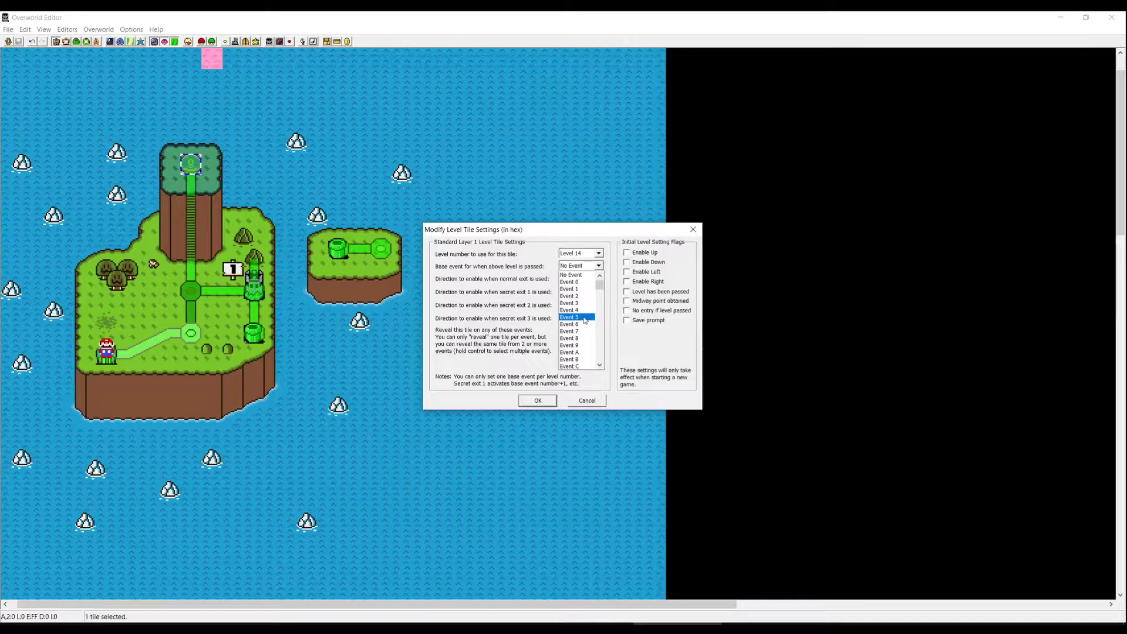
{"action": "left_click", "coordinate": [578, 317]}
{"action": "left_click", "coordinate": [537, 400]}
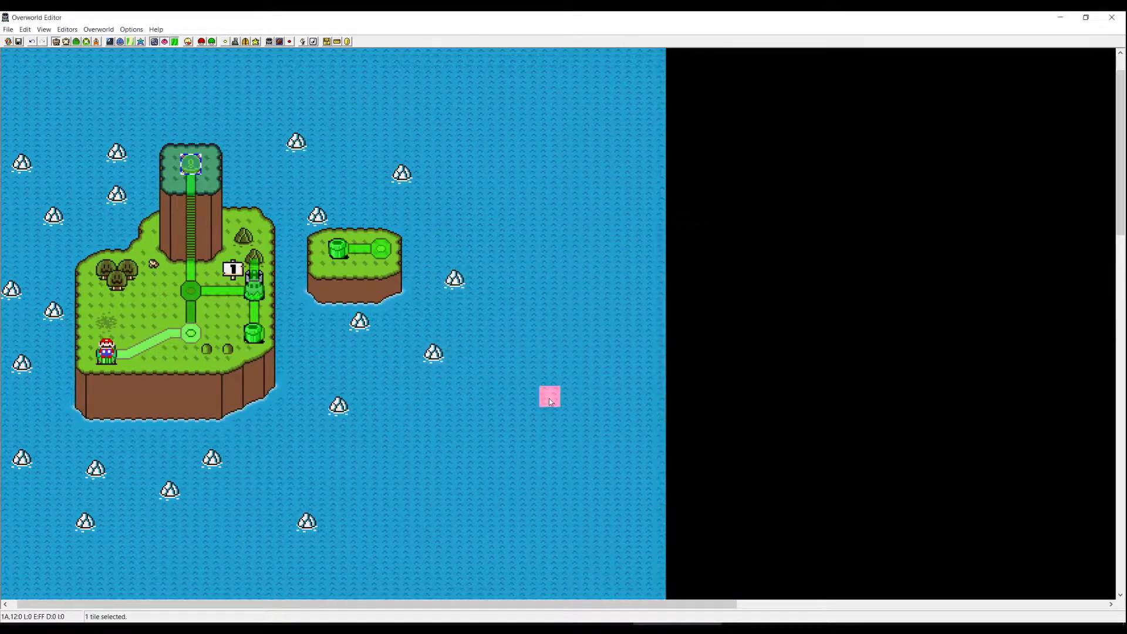
- Make the hilltop switch palace tile collapse by assigning destroy slot 0B and changing its event number to 5
{"action": "left_click", "coordinate": [235, 42]}
{"action": "left_click", "coordinate": [639, 305]}
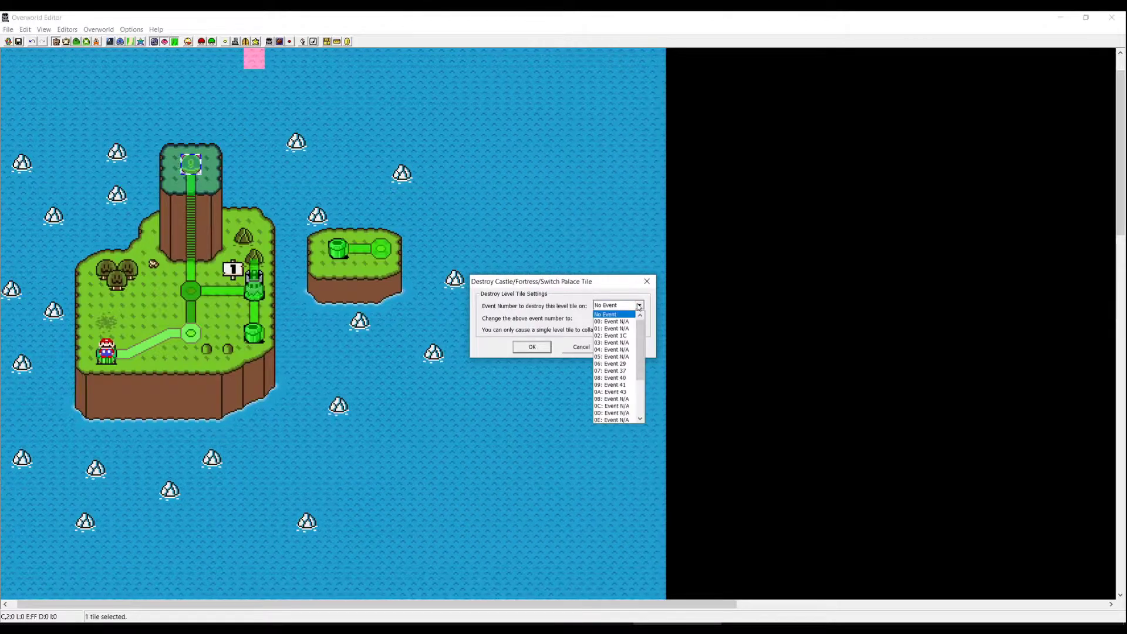
{"action": "left_click_drag", "start_coordinate": [640, 352], "coordinate": [640, 372]}
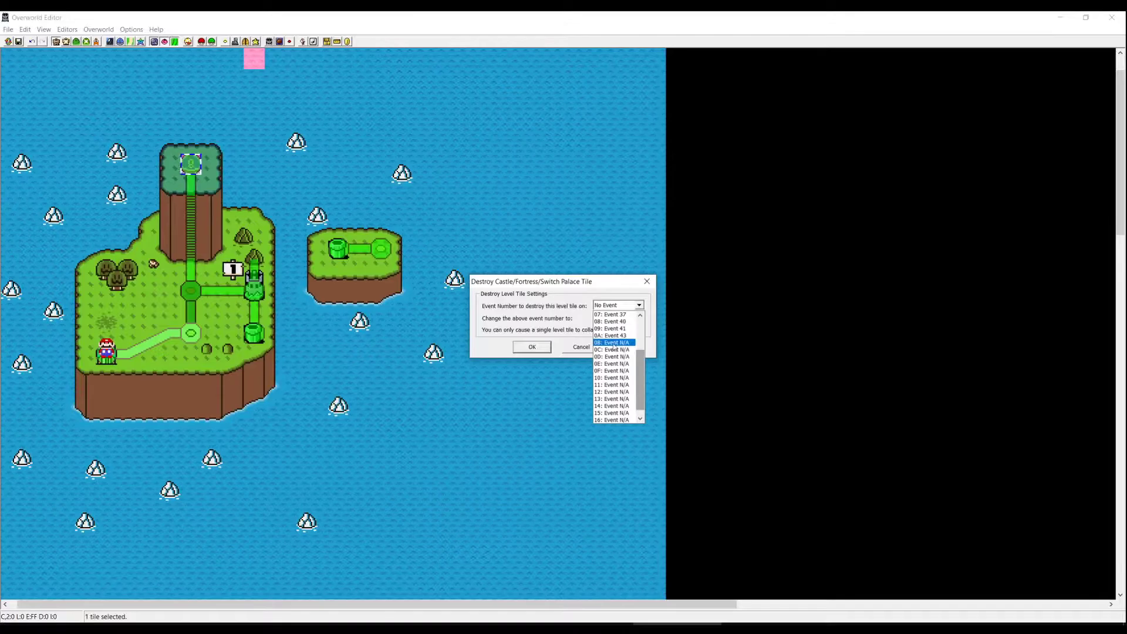
{"action": "key", "text": "Tab"}
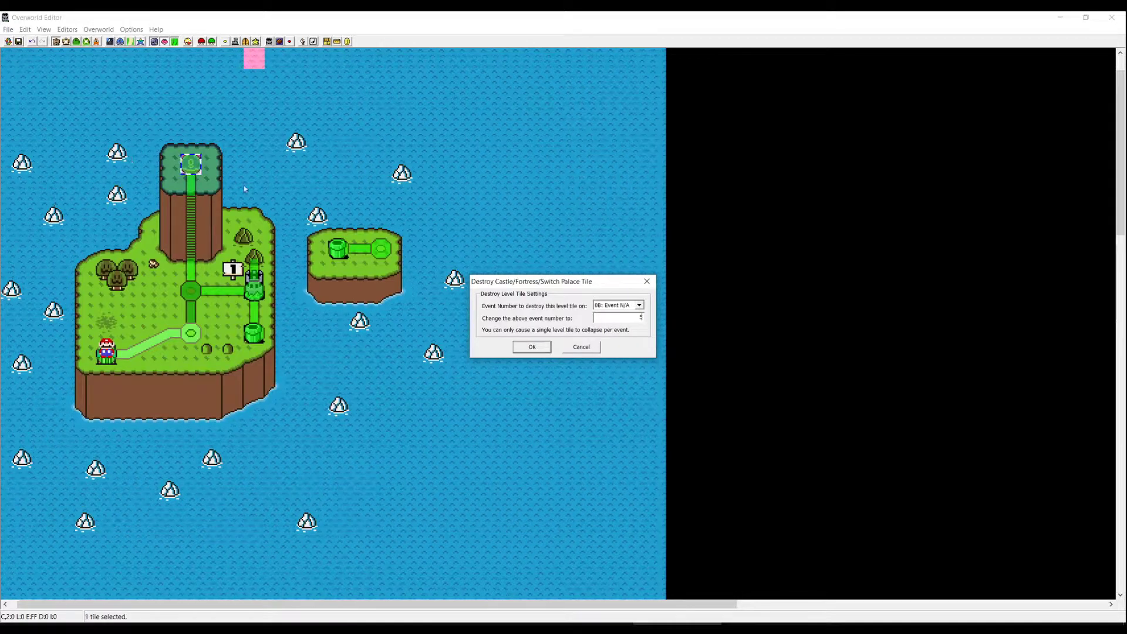
{"action": "left_click", "coordinate": [543, 350]}
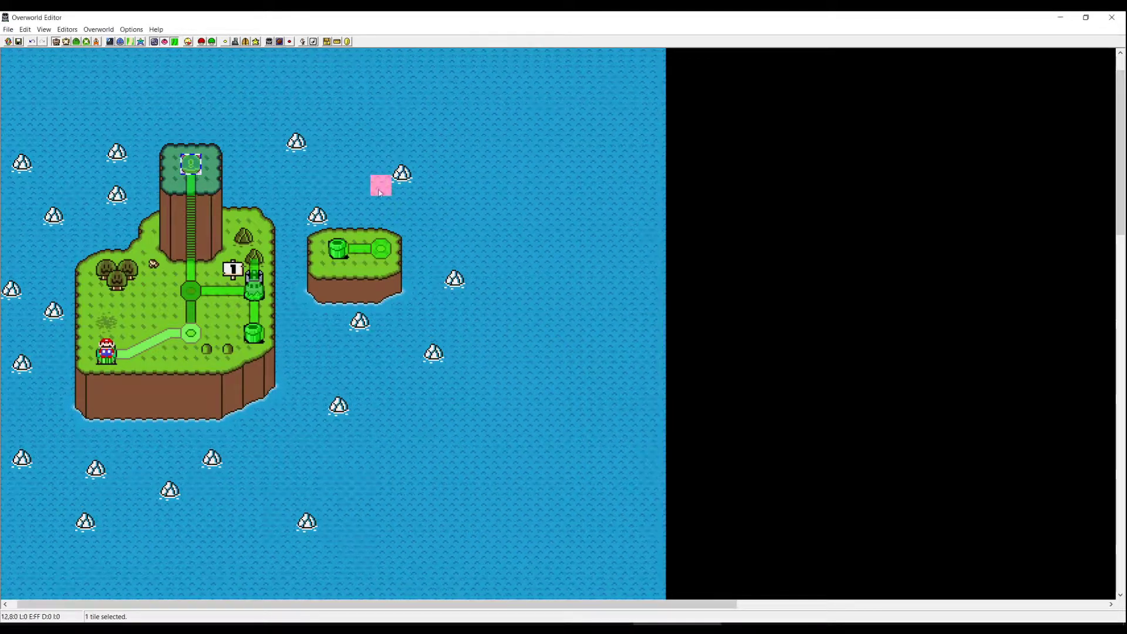
- Make the main island's castle tile beside the "1" sign collapse, using destroy slot 0C with event number 4
{"action": "left_click", "coordinate": [258, 274]}
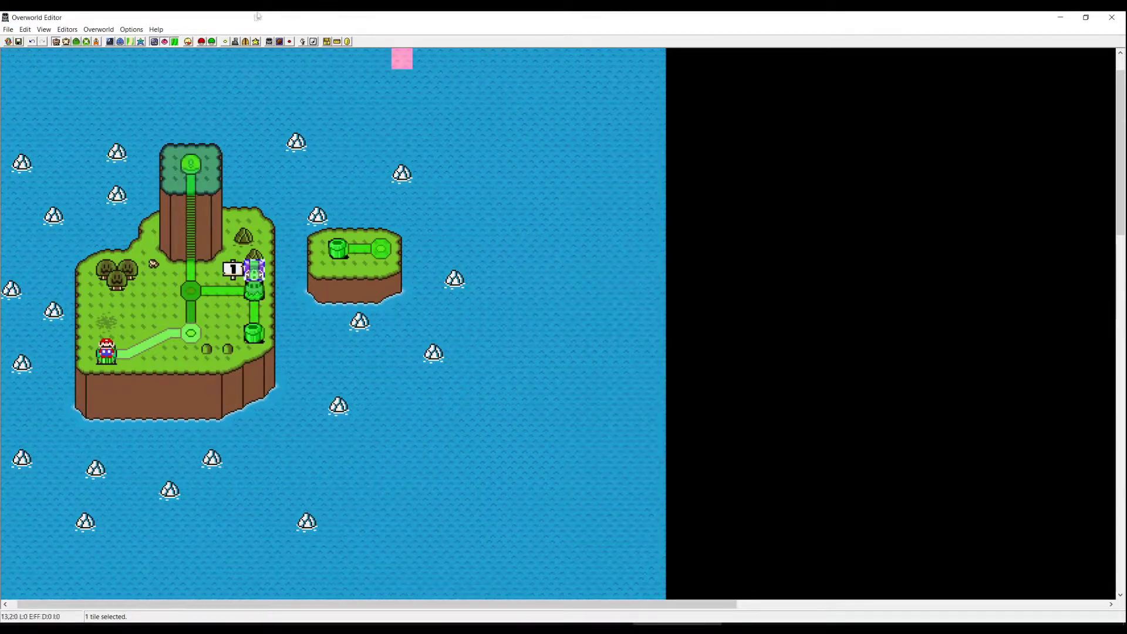
{"action": "left_click", "coordinate": [234, 42]}
{"action": "left_click", "coordinate": [639, 306]}
{"action": "left_click_drag", "start_coordinate": [640, 350], "coordinate": [642, 364]}
{"action": "left_click", "coordinate": [622, 357]}
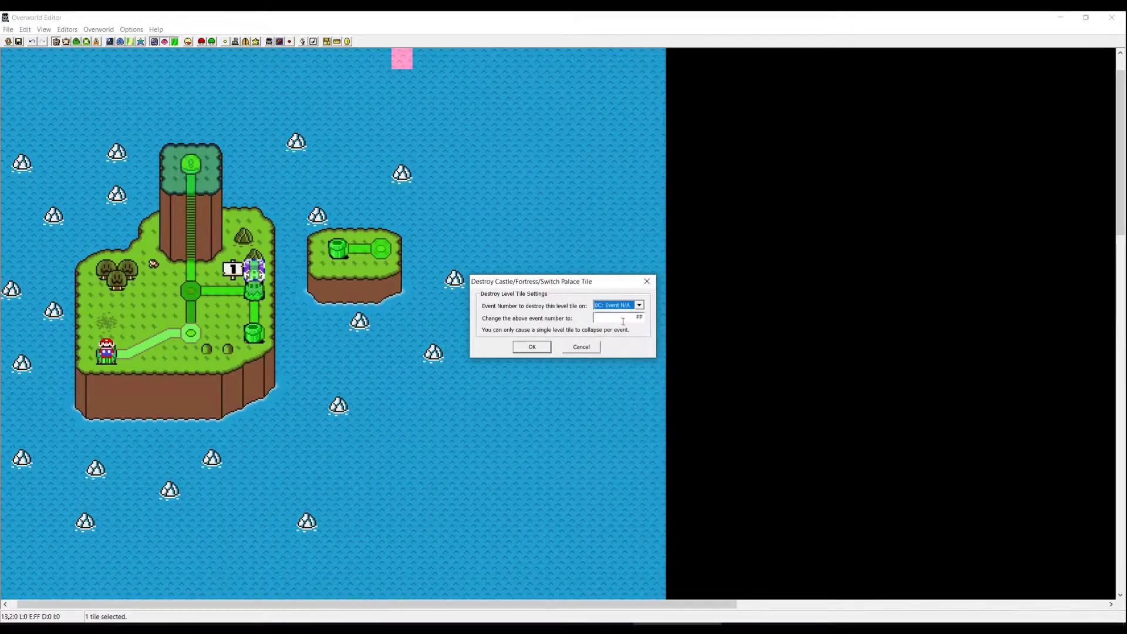
{"action": "key", "text": "Tab"}
{"action": "type", "text": "4"}
{"action": "left_click", "coordinate": [542, 347]}
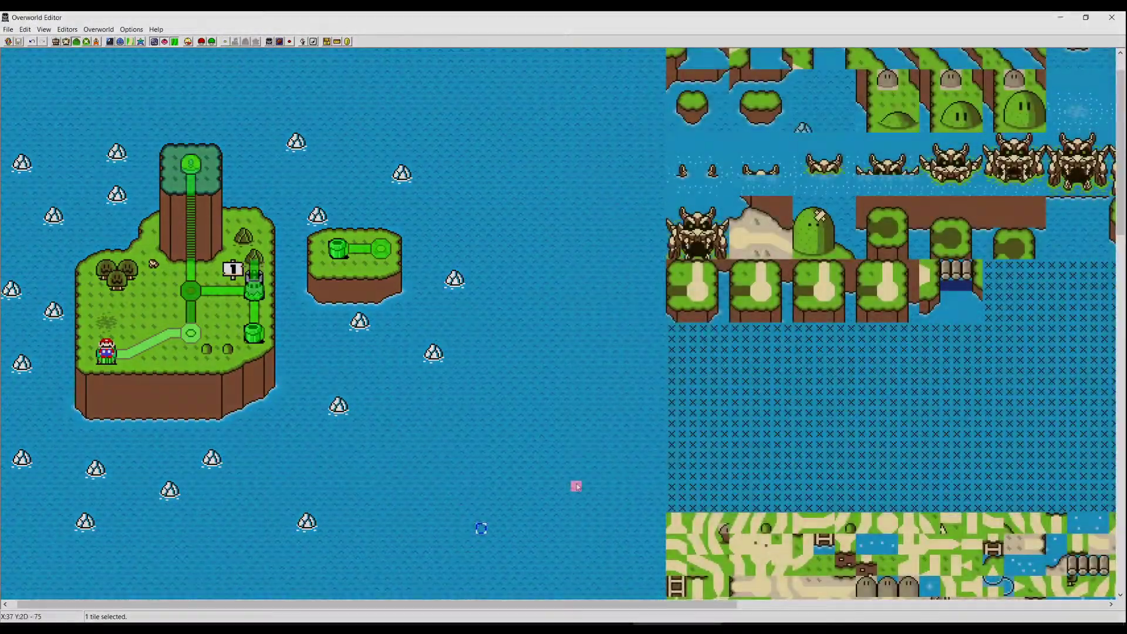
- Replace message box text 000-1 with "Hello, This is a tutorial by", the author's name, and "Have fun"
{"action": "left_click", "coordinate": [576, 486]}
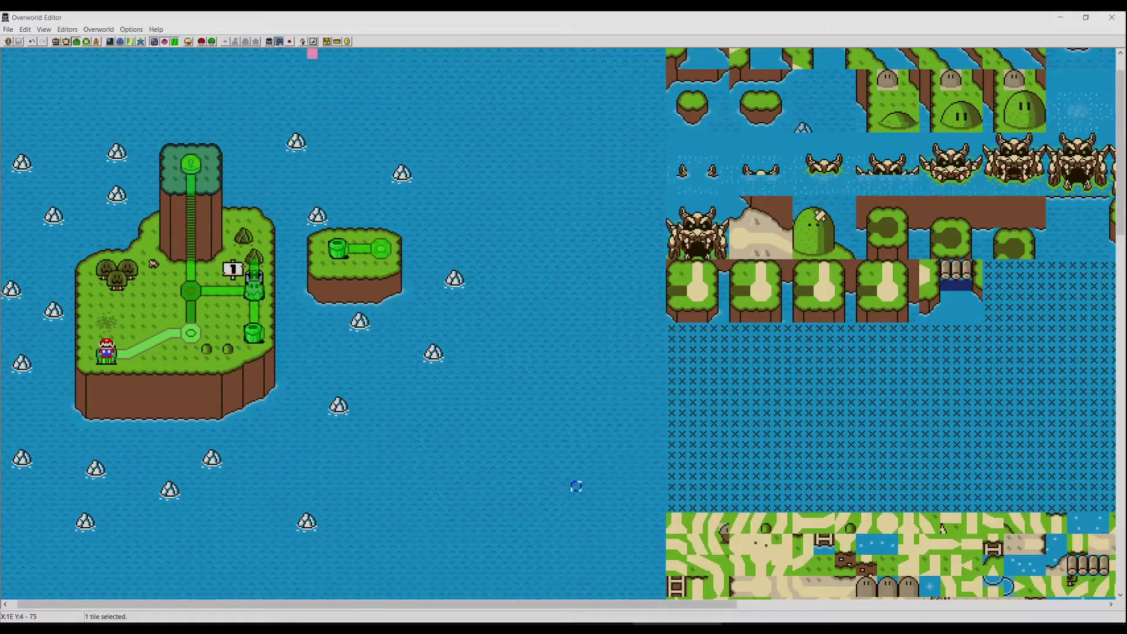
{"action": "left_click", "coordinate": [280, 42]}
{"action": "mouse_move", "coordinate": [698, 217]}
{"action": "left_mouse_down"}
{"action": "mouse_move", "coordinate": [700, 242]}
{"action": "mouse_move", "coordinate": [702, 214]}
{"action": "left_mouse_up"}
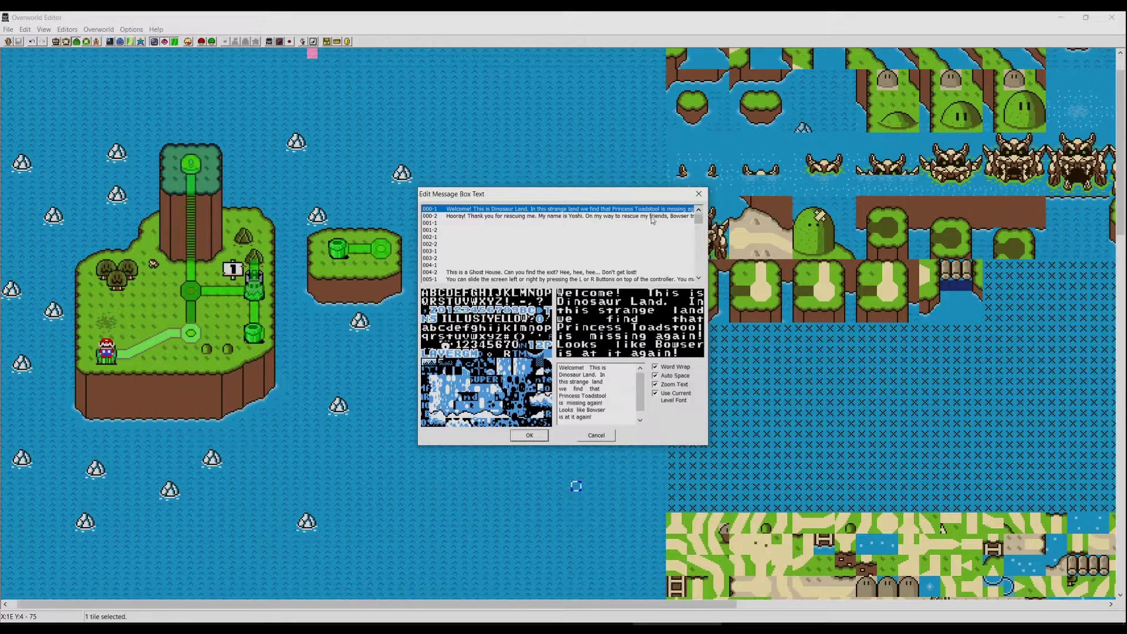
{"action": "left_click", "coordinate": [616, 410]}
{"action": "left_click_drag", "start_coordinate": [624, 422], "coordinate": [550, 368]}
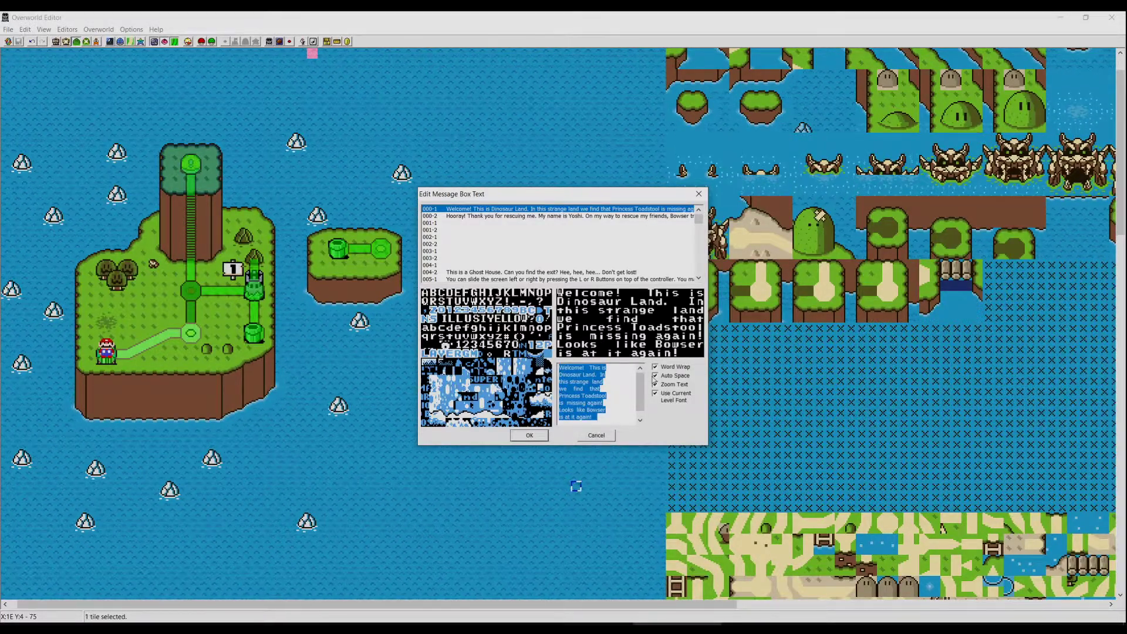
{"action": "key", "text": "Delete"}
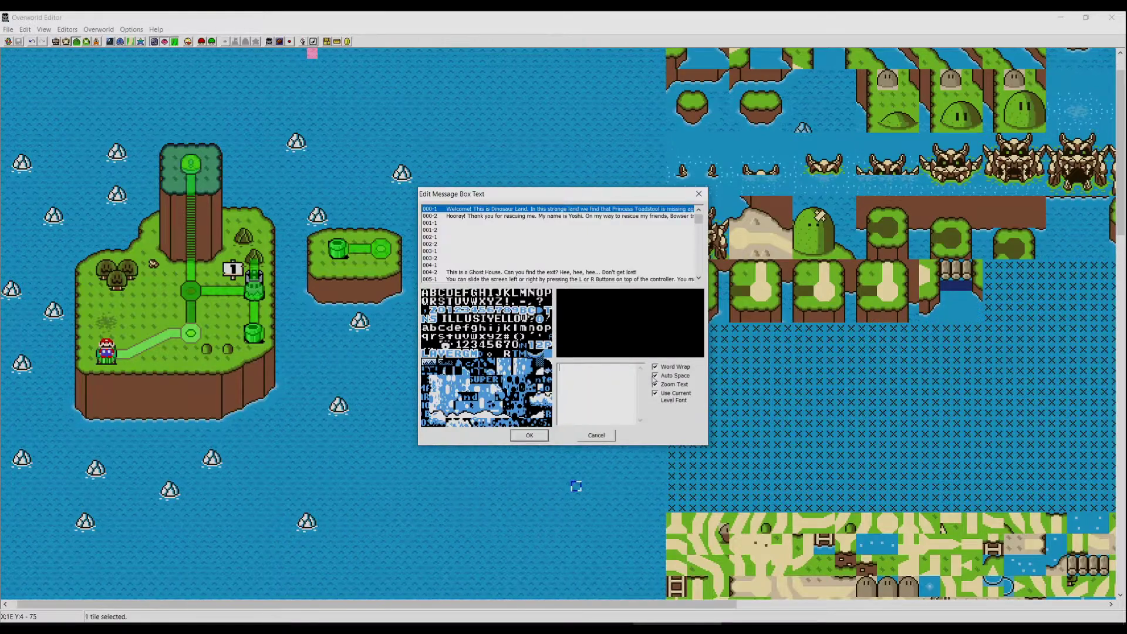
{"action": "type", "text": "Hello, This is a tuto"}
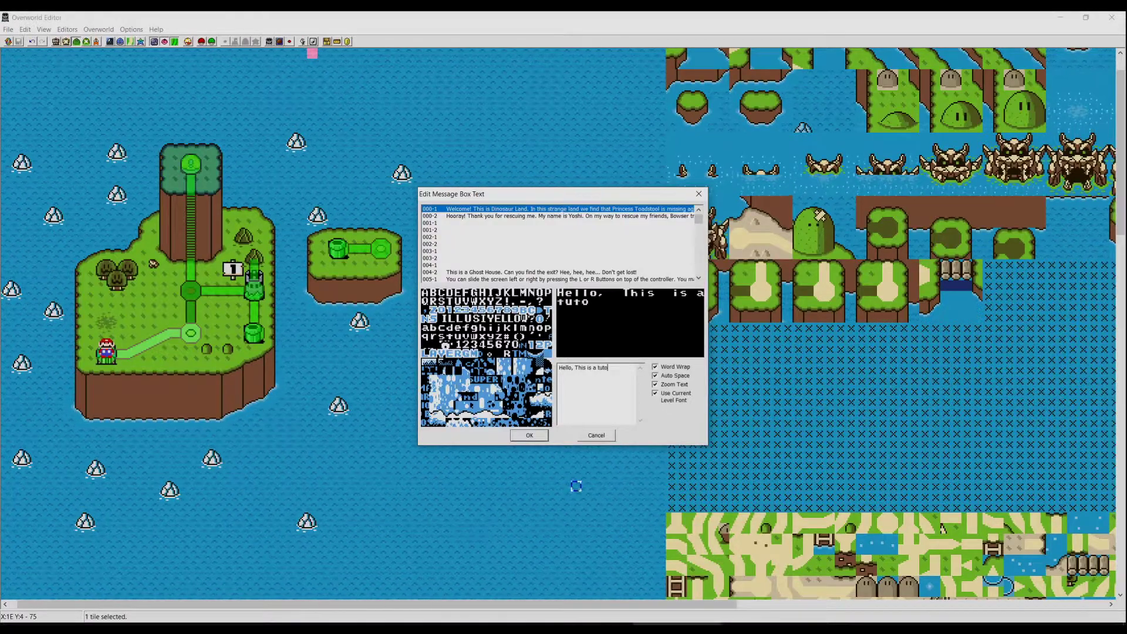
{"action": "type", "text": "rial by Xam. Have fun"}
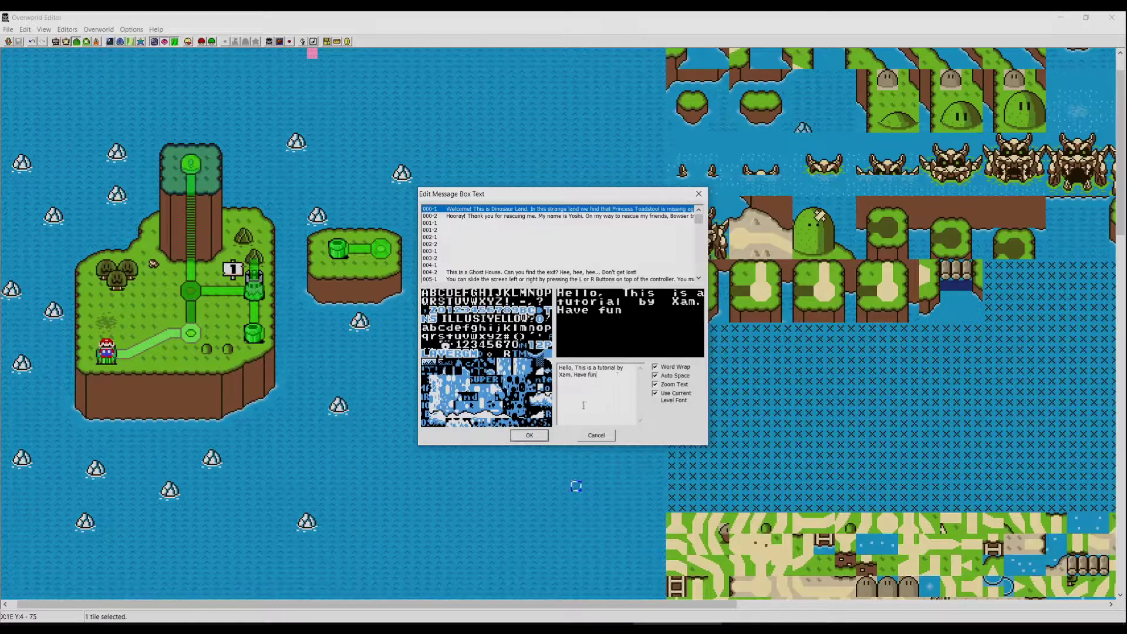
{"action": "left_click", "coordinate": [530, 436]}
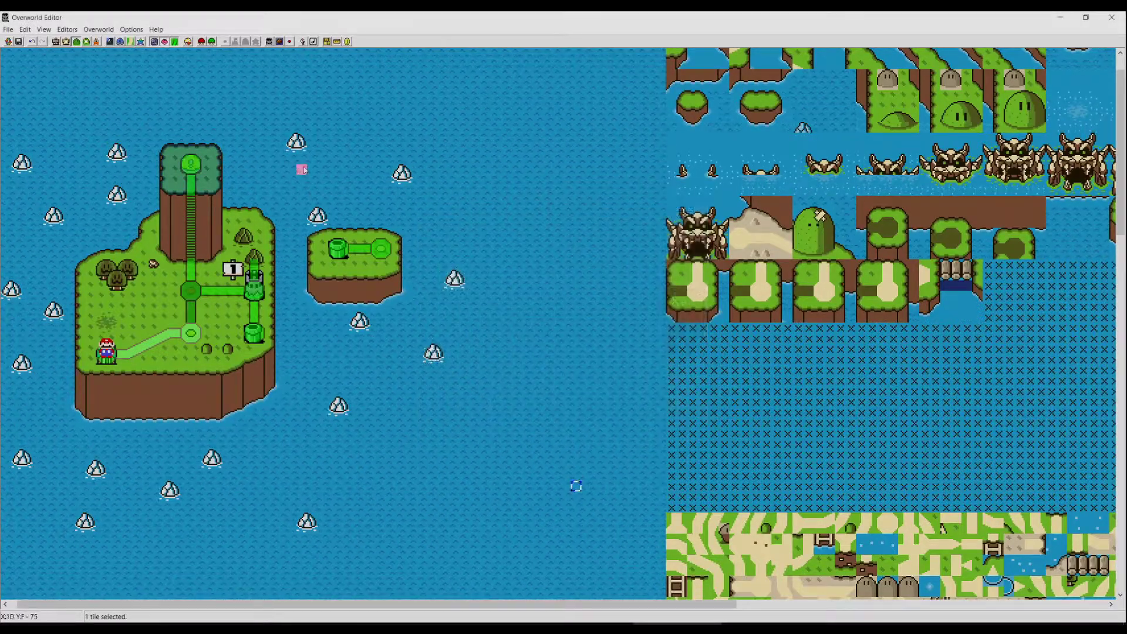
- Check the submap music selection for the Overworld Map
{"action": "left_click", "coordinate": [313, 42]}
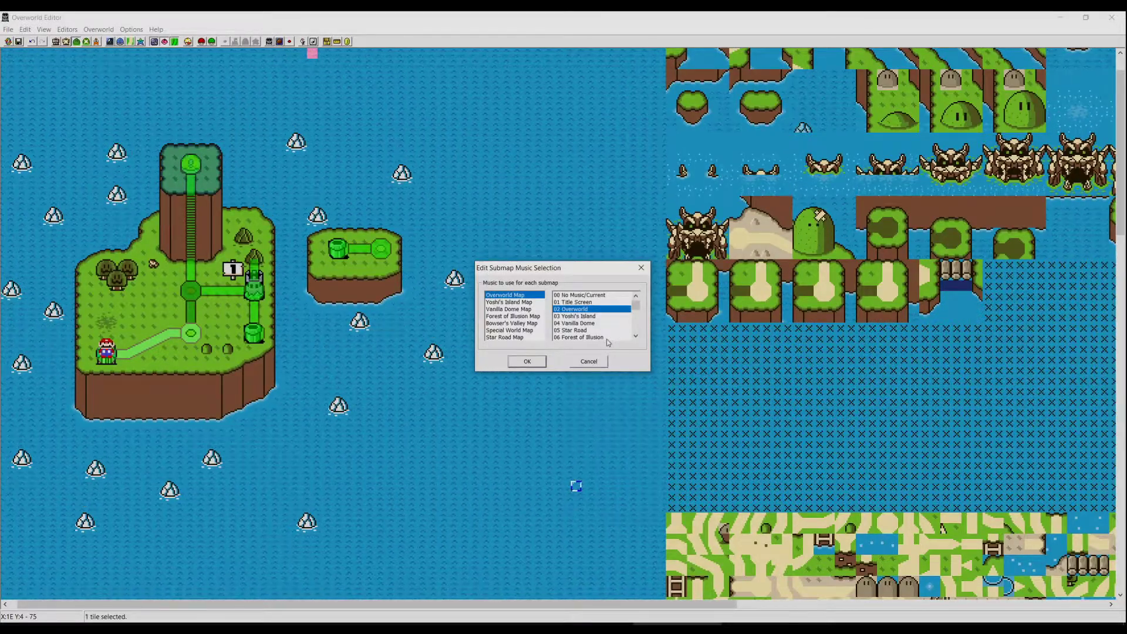
{"action": "left_click", "coordinate": [526, 361]}
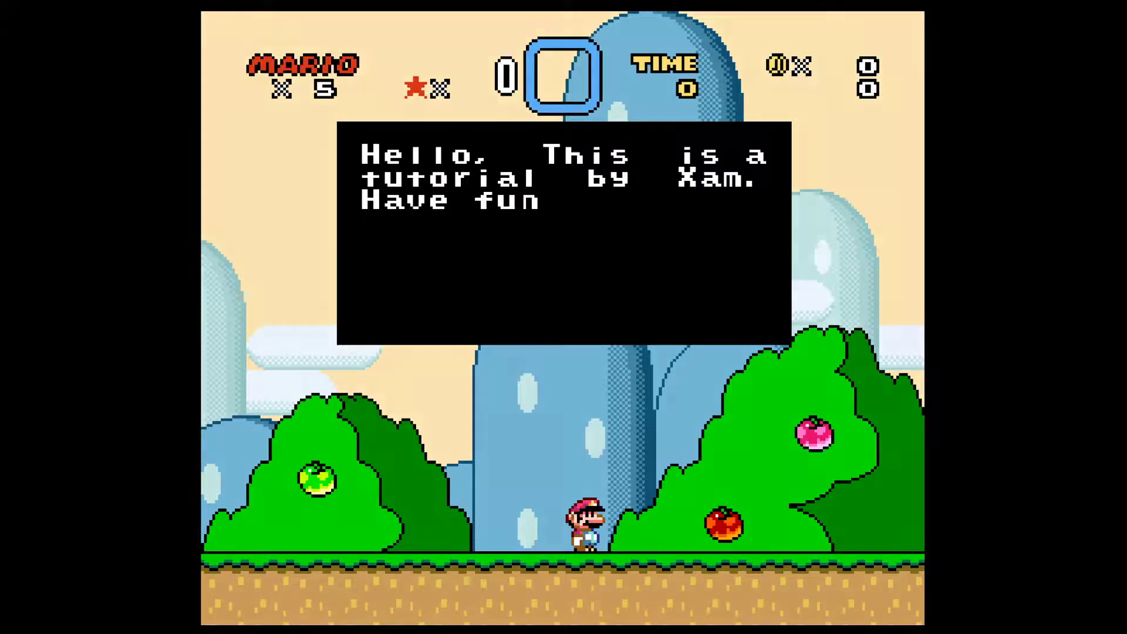
{"action": "key", "text": "Tab"}
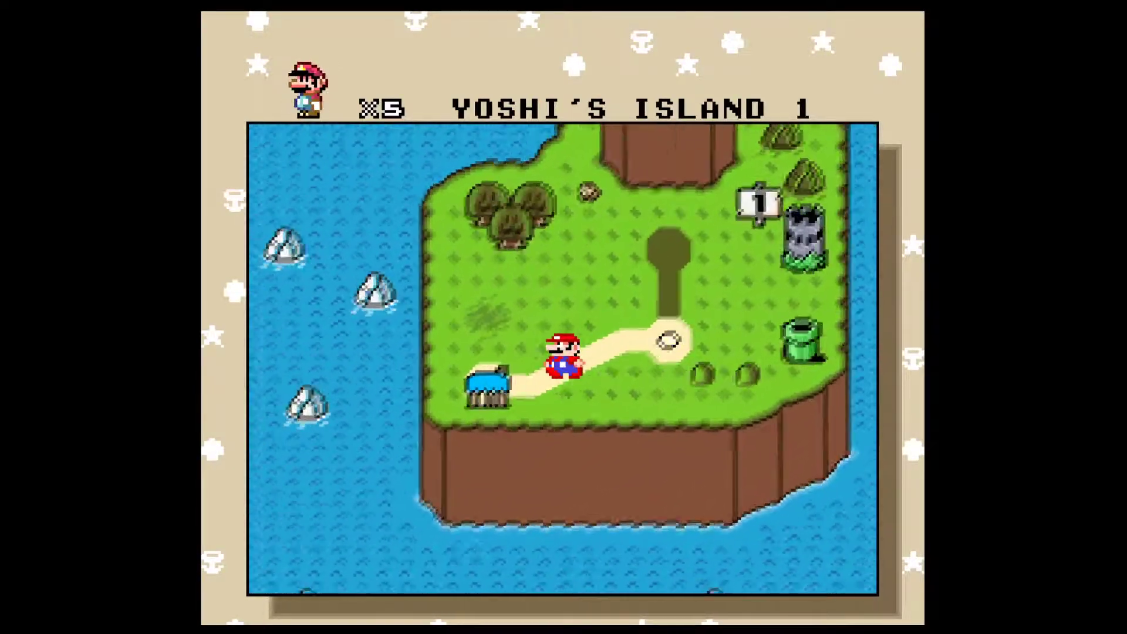
{"action": "key", "text": "x"}
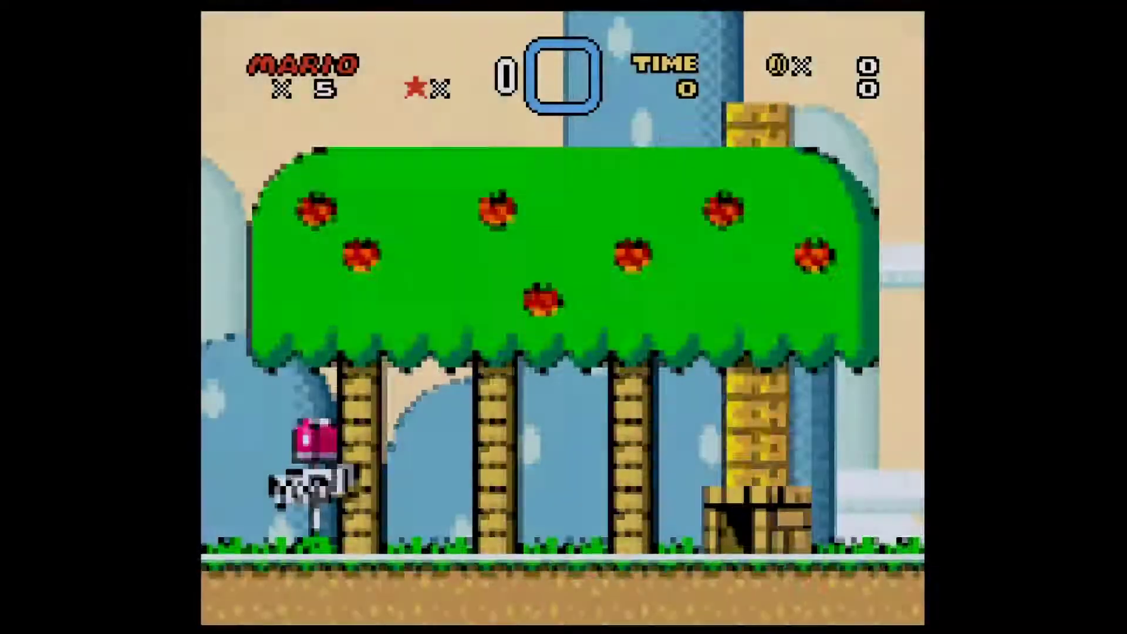
{"action": "key", "text": "Right"}
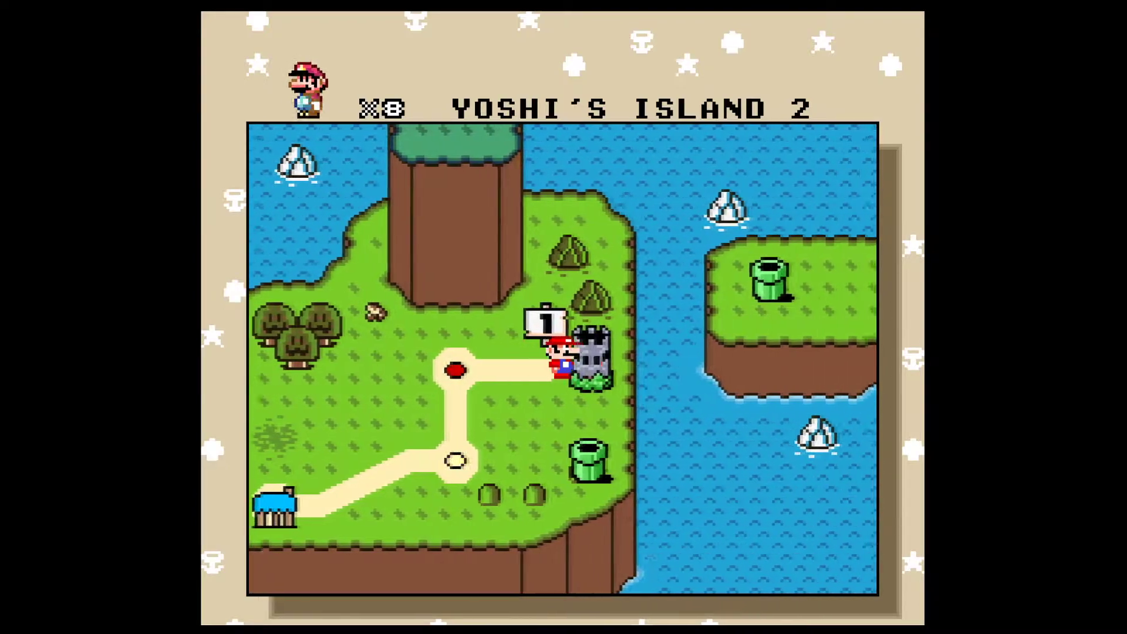
{"action": "key", "text": "x"}
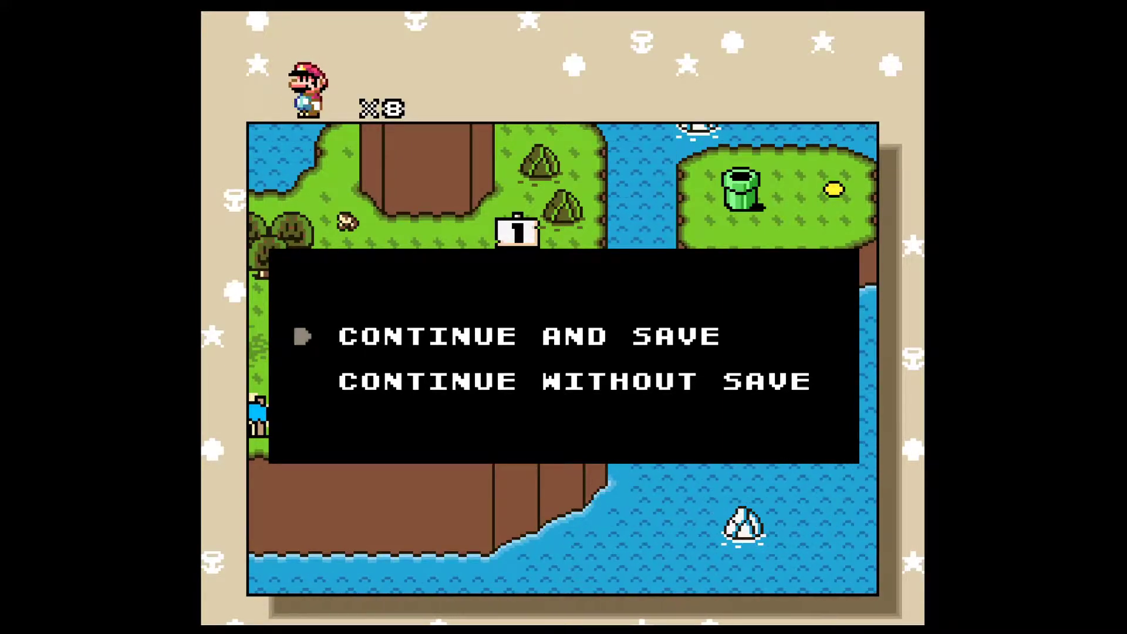
{"action": "key", "text": "Return"}
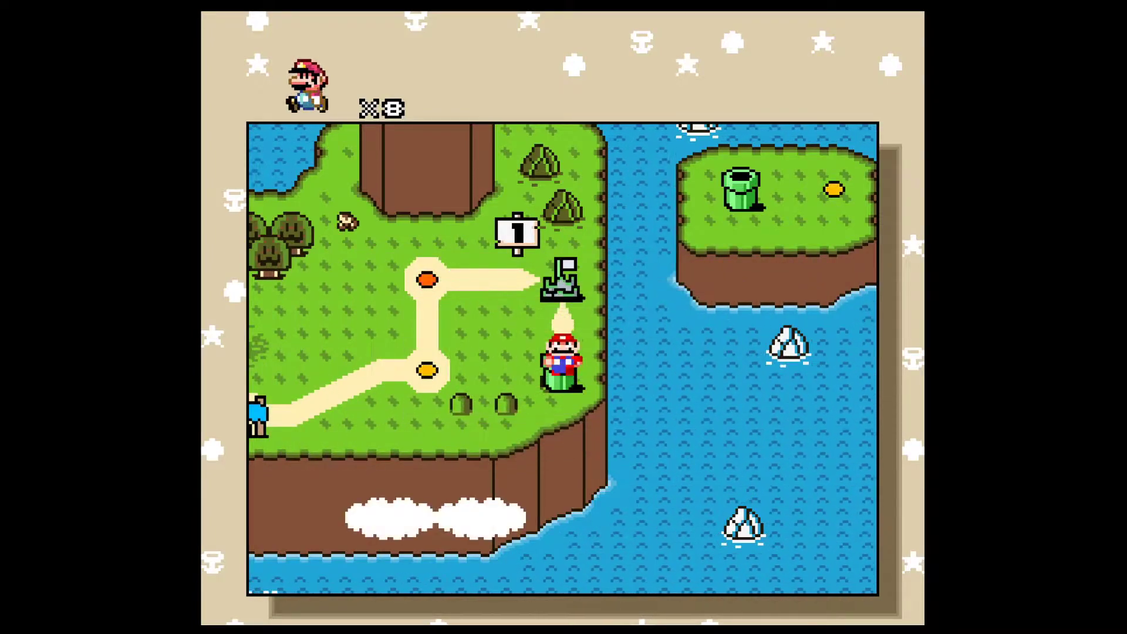
{"action": "key", "text": "x"}
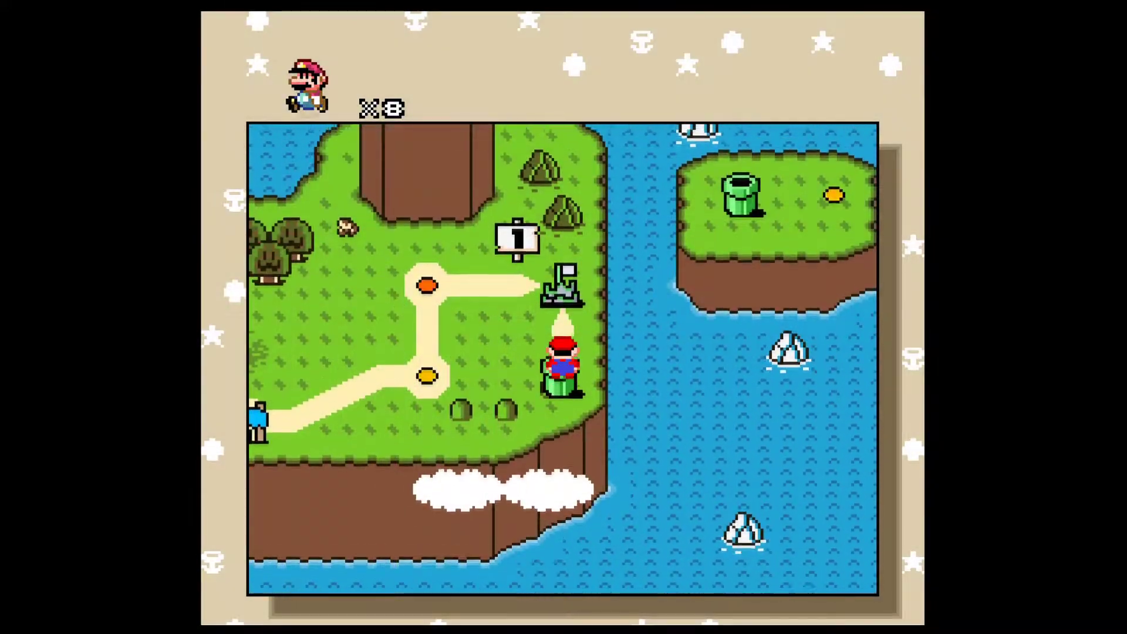
{"action": "key", "text": "Up"}
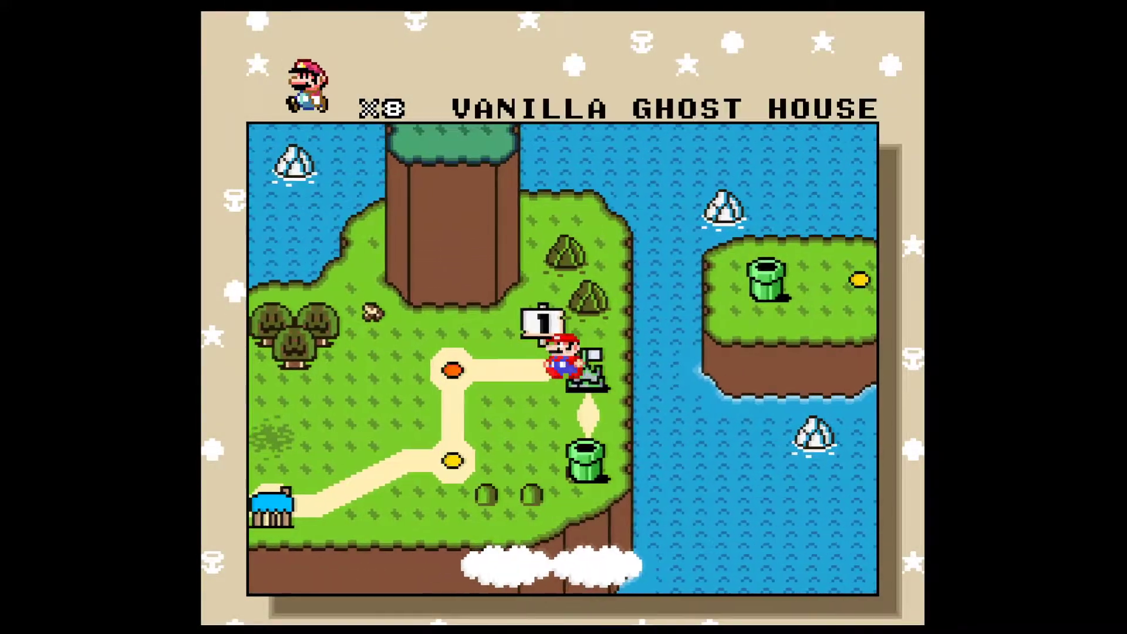
{"action": "key", "text": "x"}
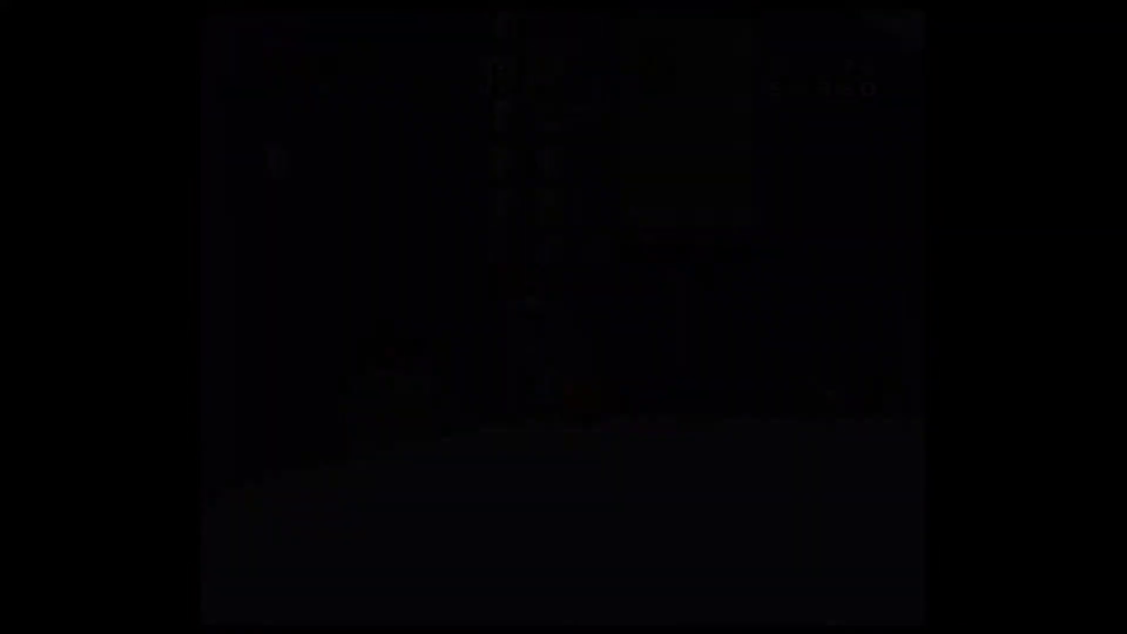
{"action": "key", "text": "Right"}
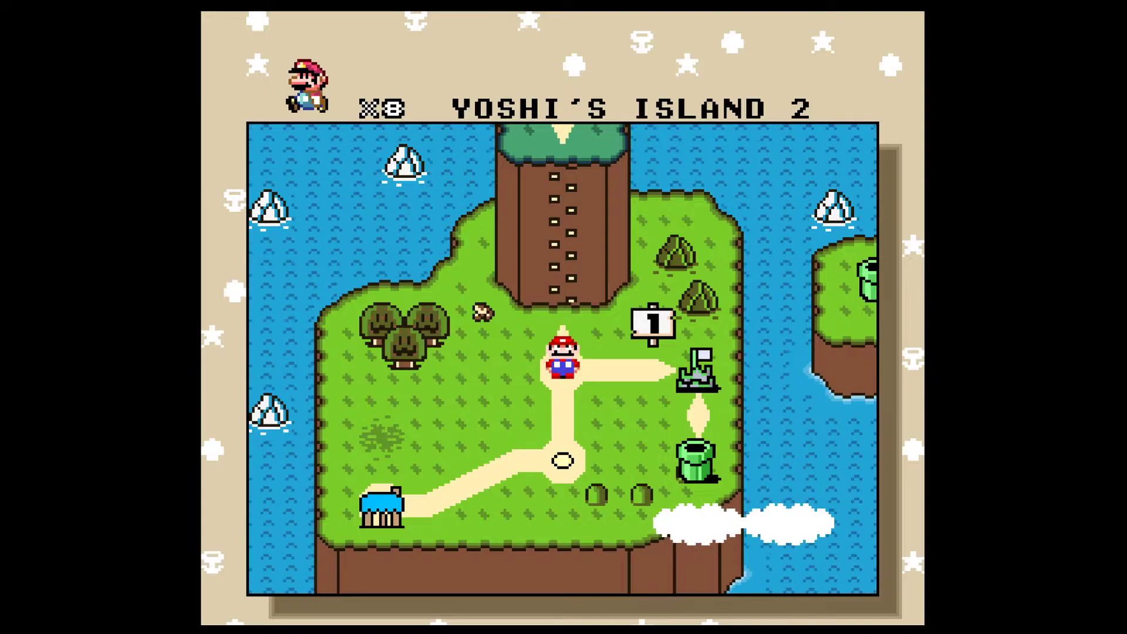
{"action": "key", "text": "Up"}
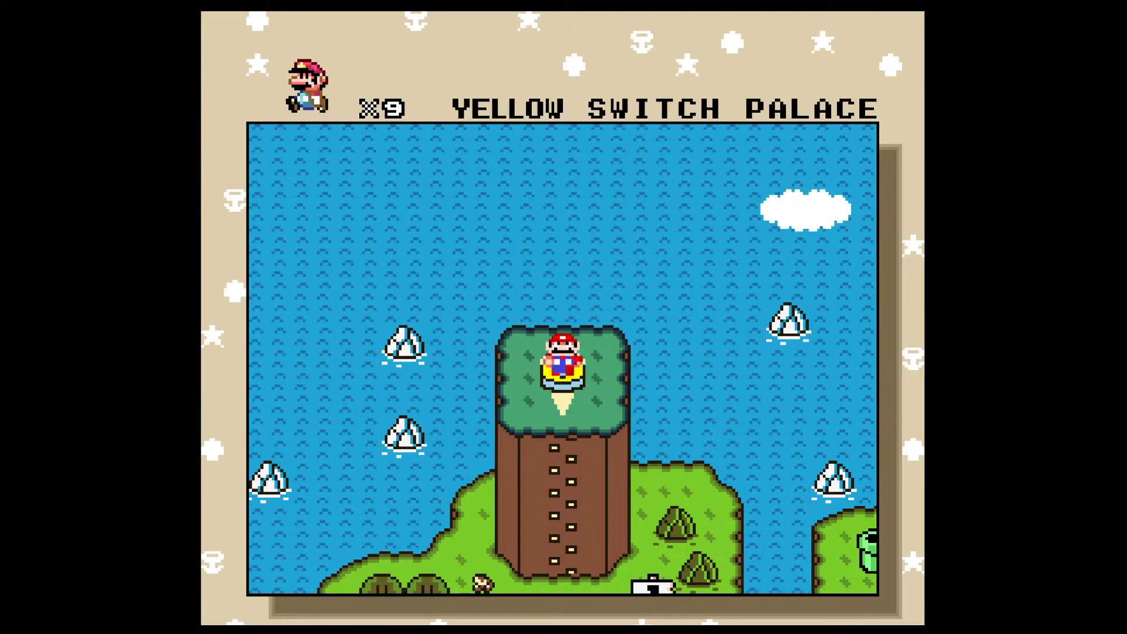
{"action": "key", "text": "x"}
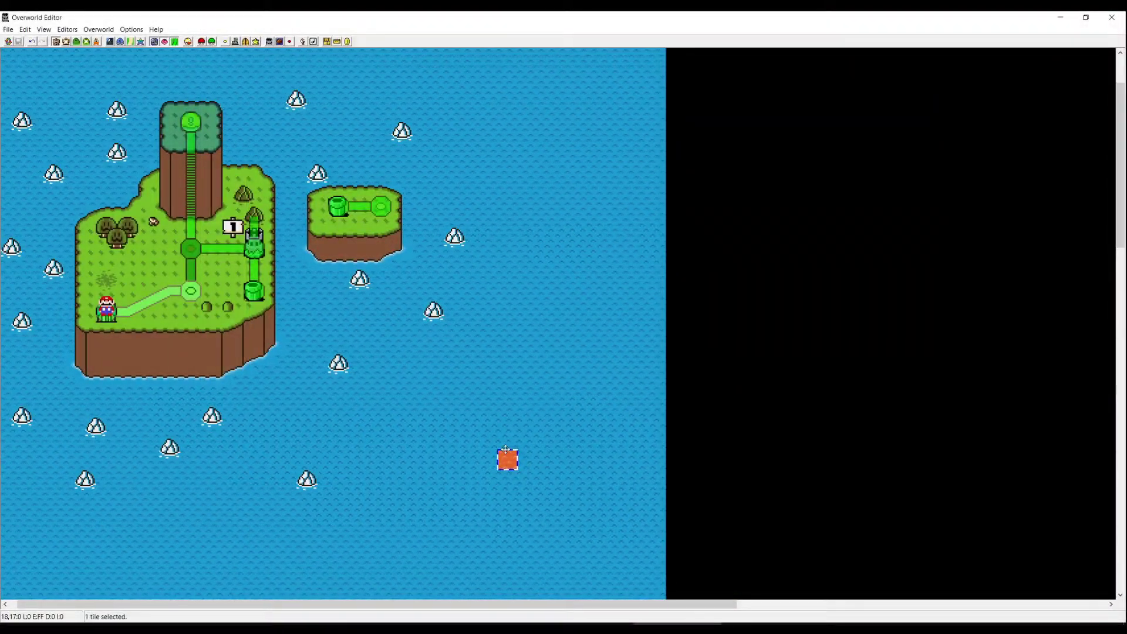
- Switch to Layer 2 8x8 editing and look over the finished main map and the submaps below it
{"action": "left_click", "coordinate": [502, 447]}
{"action": "scroll", "coordinate": [502, 447], "scroll_direction": "up", "scroll_amount": 2}
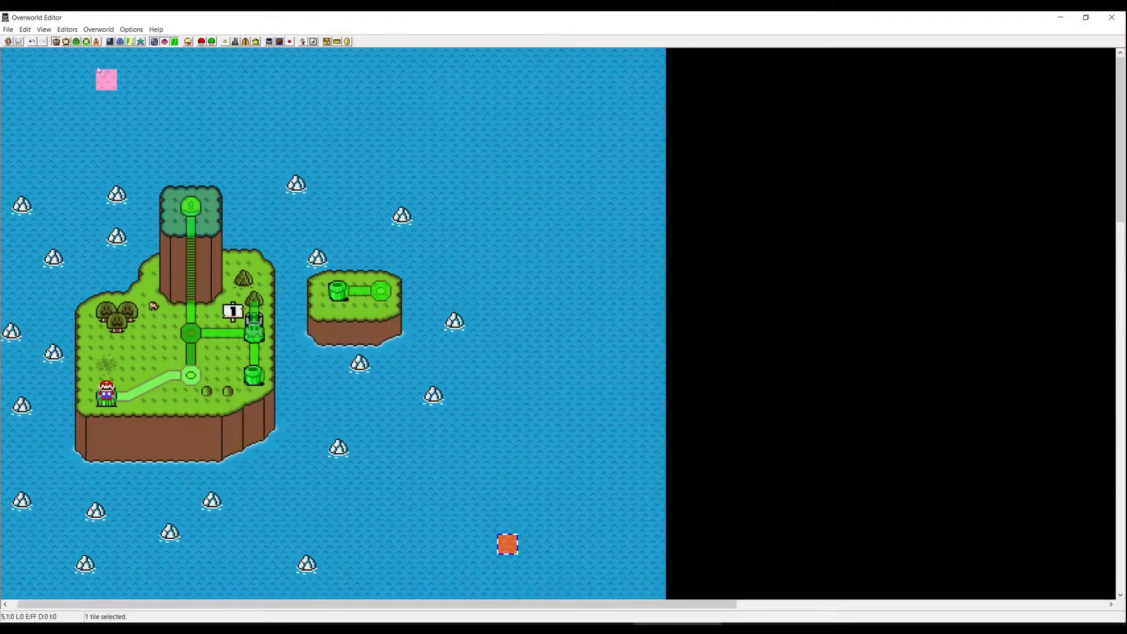
{"action": "left_click", "coordinate": [76, 42]}
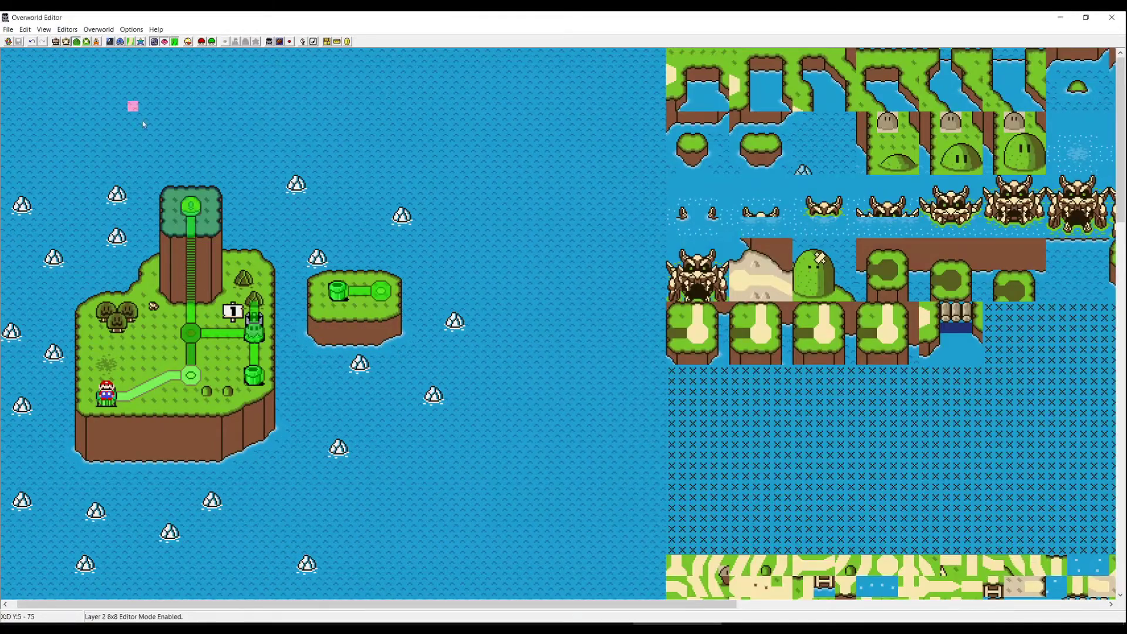
{"action": "scroll", "coordinate": [209, 199], "scroll_direction": "down", "scroll_amount": 10}
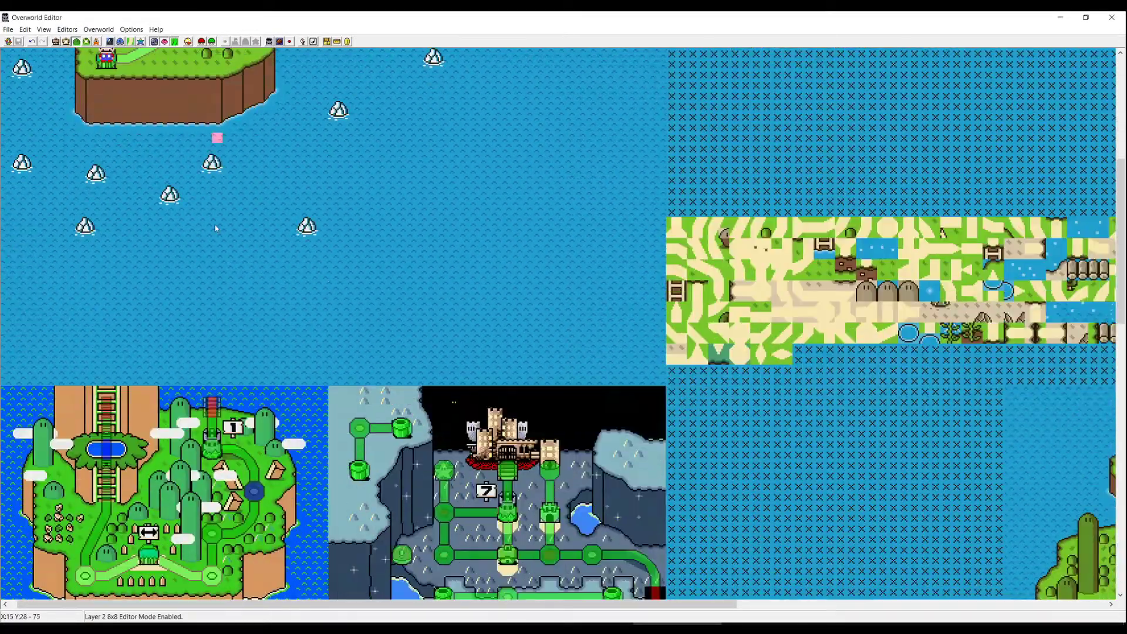
{"action": "scroll", "coordinate": [252, 243], "scroll_direction": "up", "scroll_amount": 10}
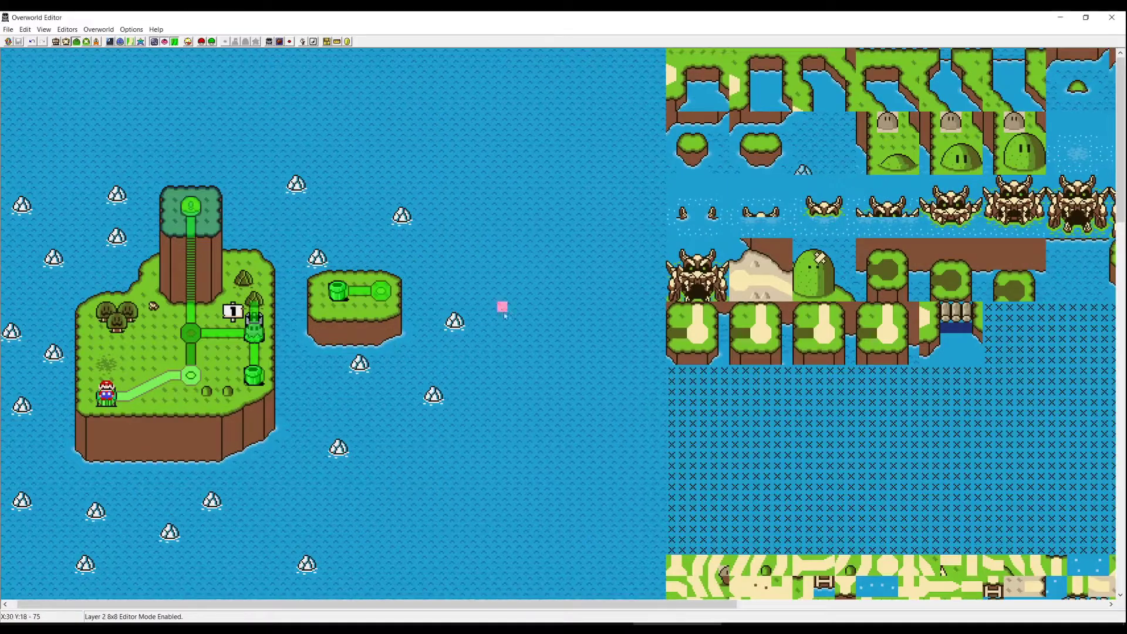